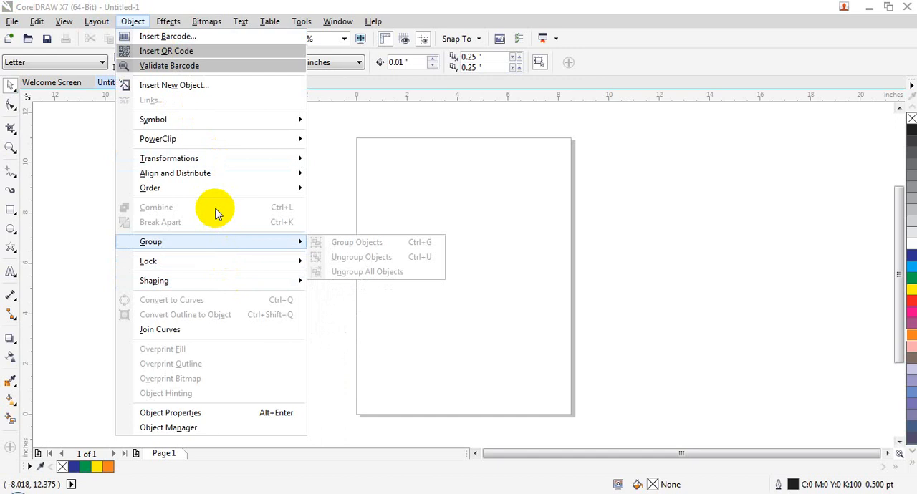
- Draw two overlapping rectangles on the page, about 5.45 × 2.83 in and, below it, about 6.73 × 2.35 in
{"action": "left_click", "coordinate": [416, 193]}
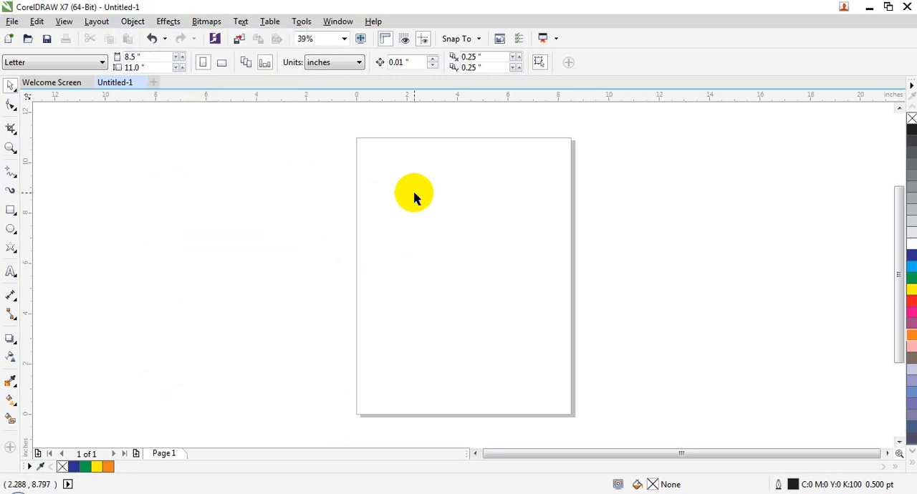
{"action": "left_click", "coordinate": [10, 210]}
{"action": "left_click_drag", "start_coordinate": [376, 182], "coordinate": [513, 253]}
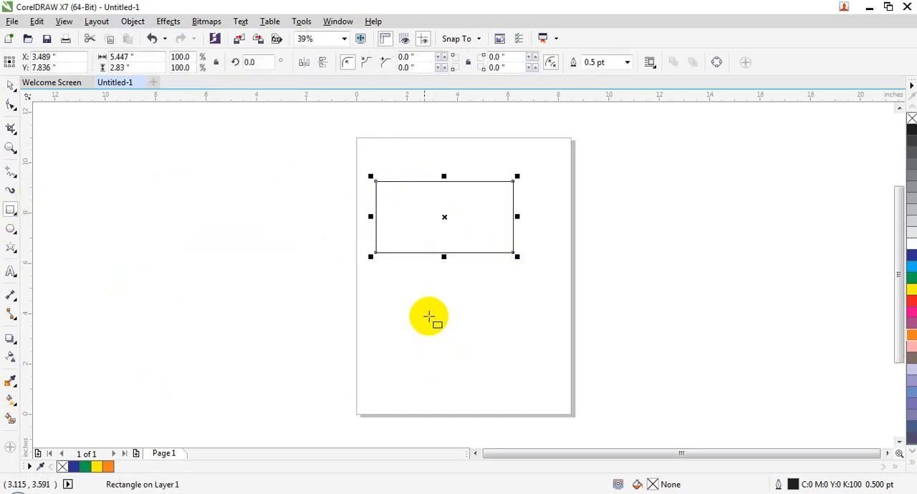
{"action": "left_click_drag", "start_coordinate": [357, 228], "coordinate": [547, 286]}
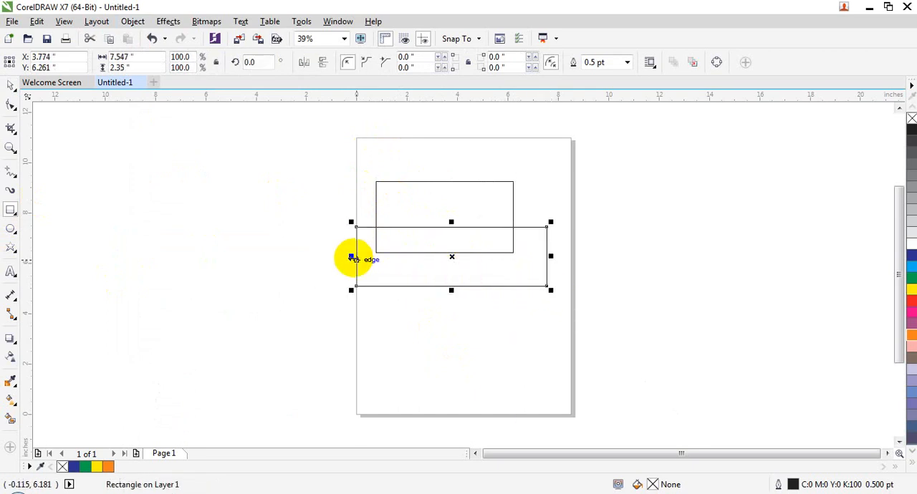
{"action": "left_click_drag", "start_coordinate": [351, 256], "coordinate": [535, 257]}
- Fill the upper rectangle with blue and the lower, wider rectangle with yellow
{"action": "left_click", "coordinate": [460, 199]}
{"action": "left_click", "coordinate": [911, 255]}
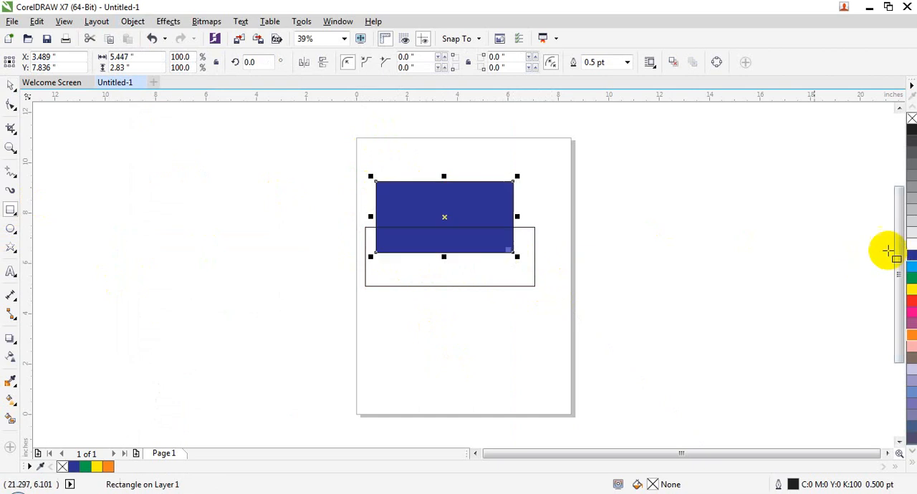
{"action": "left_click", "coordinate": [435, 261]}
{"action": "left_click", "coordinate": [911, 289]}
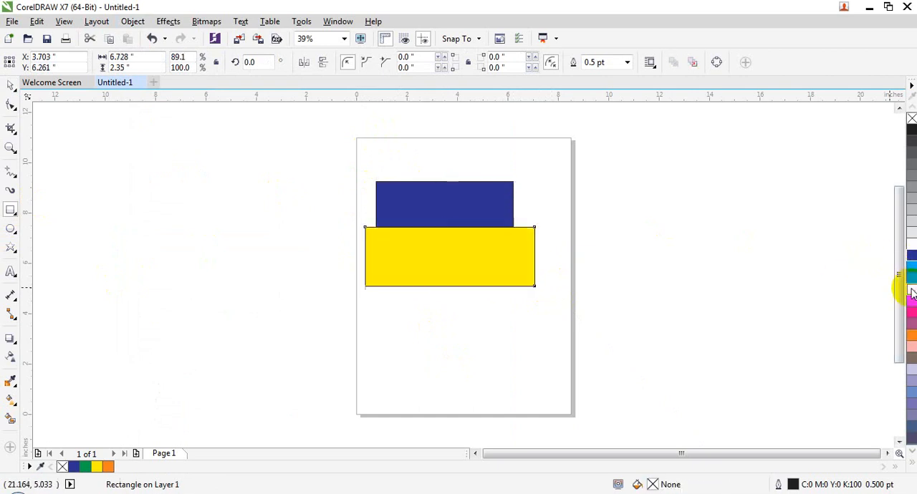
{"action": "left_click", "coordinate": [500, 328]}
- Combine the overlapping blue and yellow rectangles into a single curve object
{"action": "left_click", "coordinate": [431, 201]}
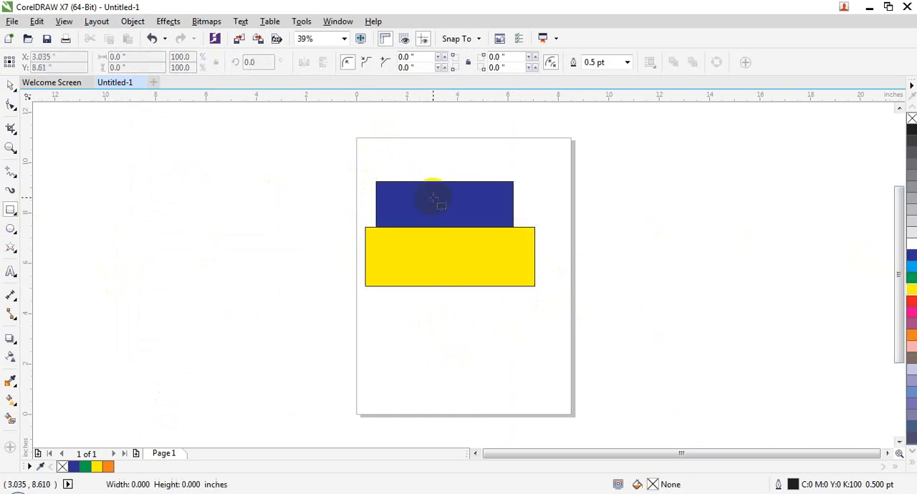
{"action": "left_click", "coordinate": [411, 247], "text": "shift"}
{"action": "left_click", "coordinate": [133, 21]}
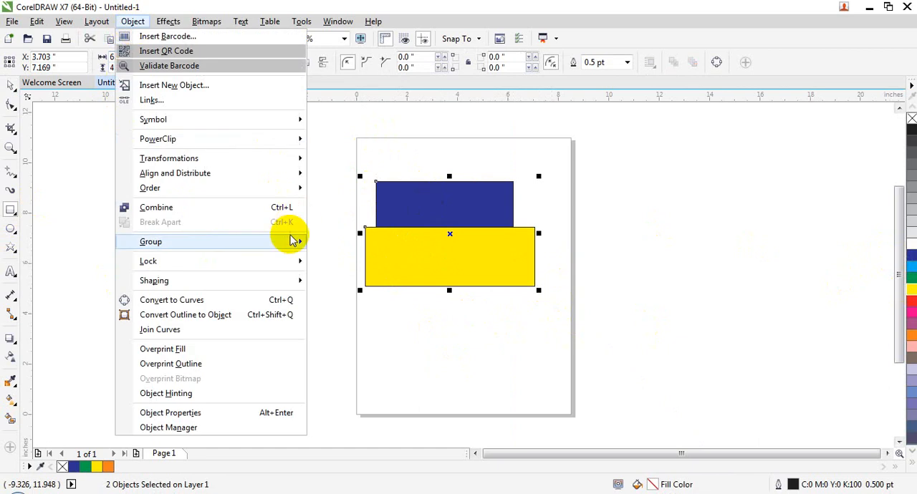
{"action": "left_click", "coordinate": [274, 207]}
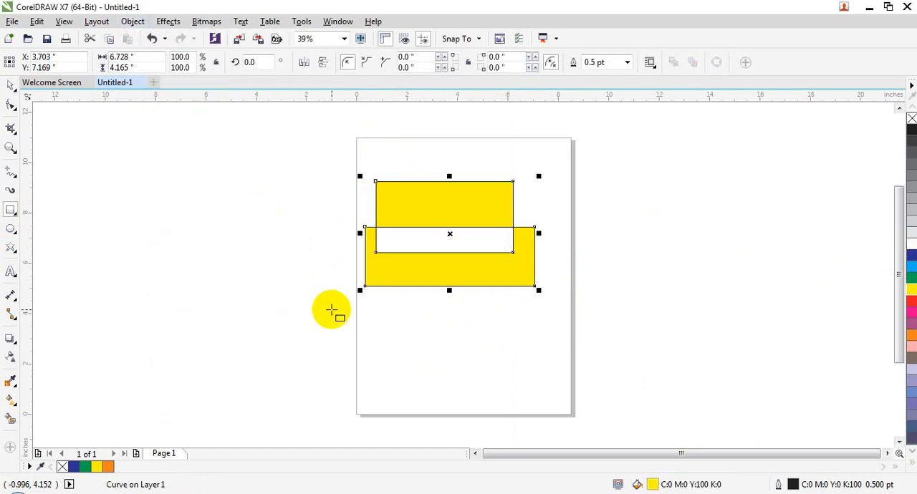
{"action": "left_click", "coordinate": [530, 298]}
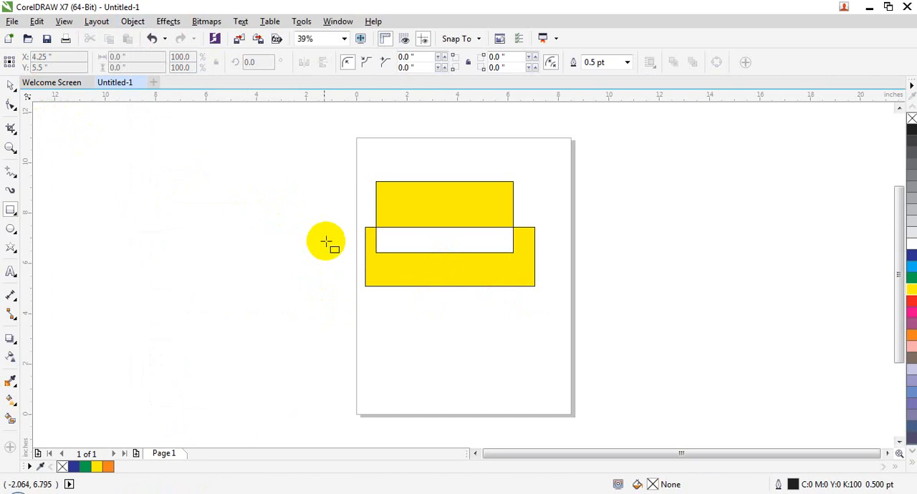
- Move the combined shape as one object to about X 3.62 in, Y 6.90 in
{"action": "left_click", "coordinate": [11, 85]}
{"action": "left_click_drag", "start_coordinate": [434, 260], "coordinate": [464, 326]}
{"action": "left_click_drag", "start_coordinate": [444, 250], "coordinate": [442, 211]}
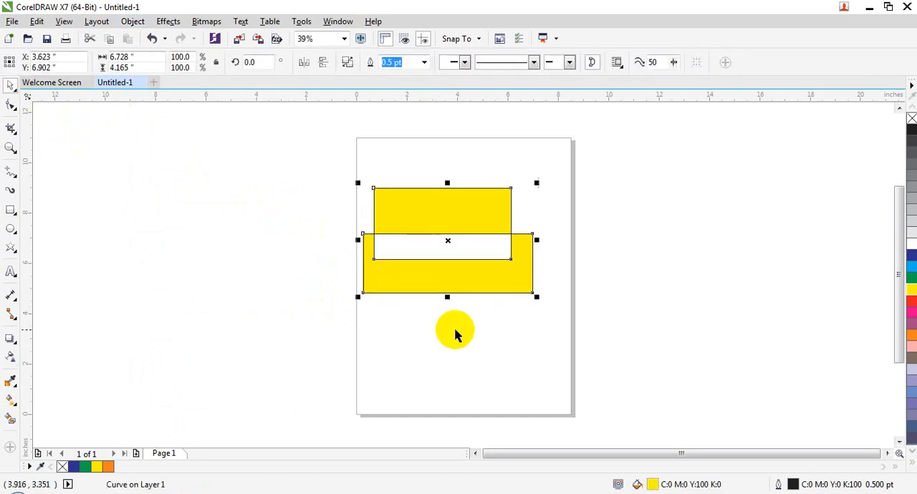
{"action": "left_click", "coordinate": [457, 288]}
{"action": "left_click", "coordinate": [450, 331]}
- Close the current drawing and create a new blank Letter document
{"action": "left_click", "coordinate": [136, 83]}
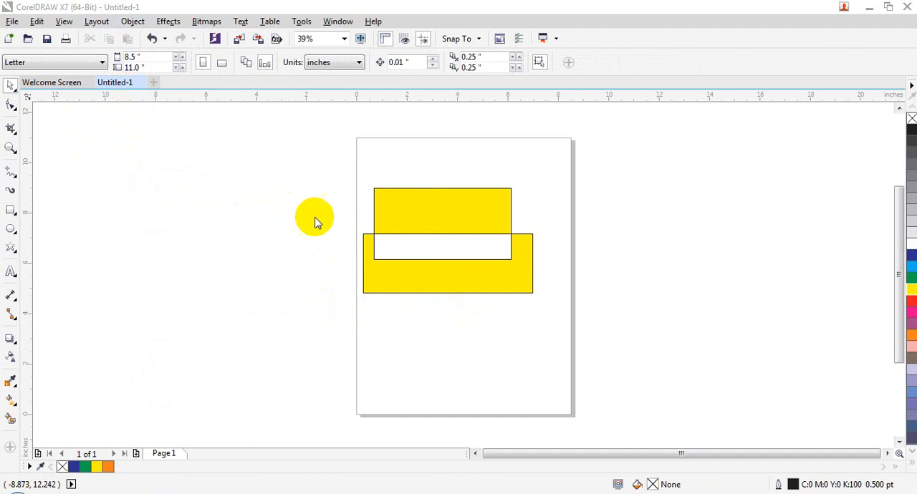
{"action": "left_click", "coordinate": [460, 276]}
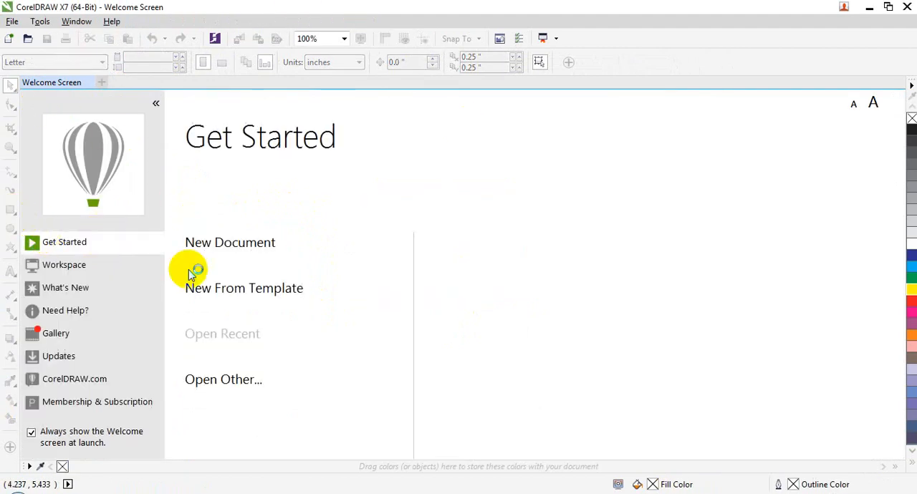
{"action": "left_click", "coordinate": [243, 244]}
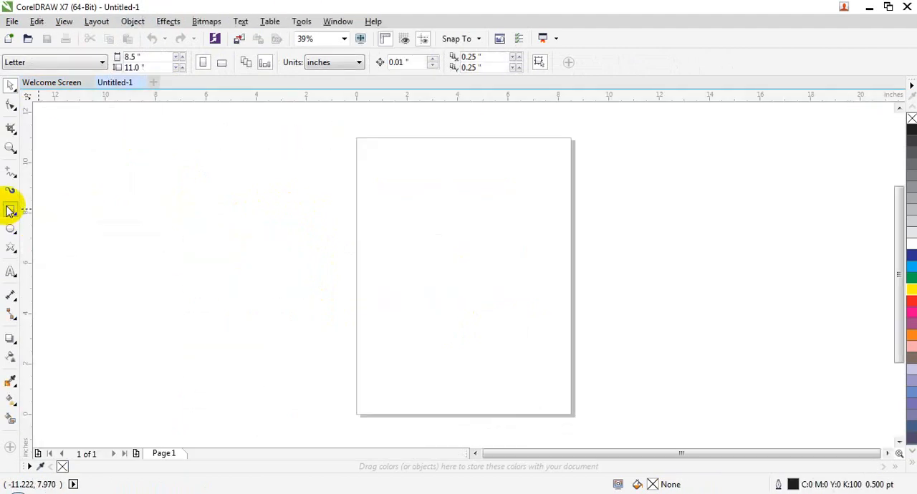
- Draw a blue-filled rectangle about 5.98 × 5.37 in beside the page and a red-filled one about 6.25 × 5.39 in on the page
{"action": "left_click_drag", "start_coordinate": [182, 159], "coordinate": [333, 295]}
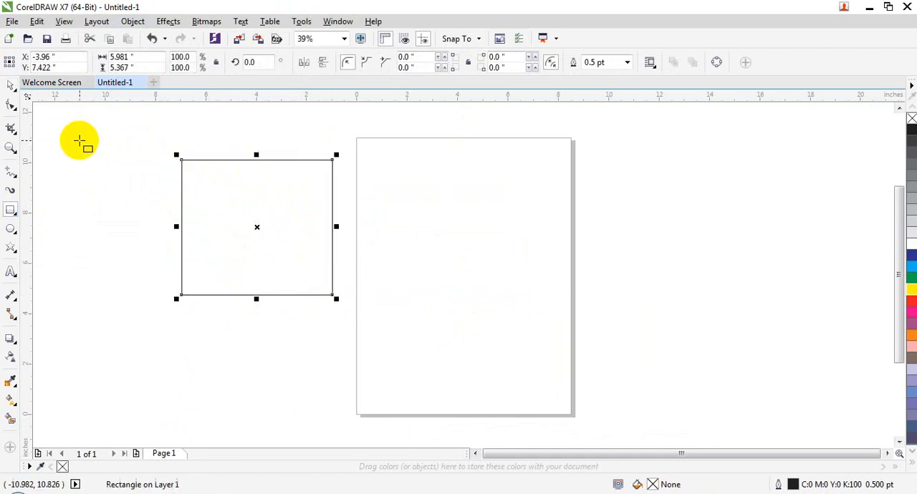
{"action": "left_click_drag", "start_coordinate": [399, 159], "coordinate": [557, 294]}
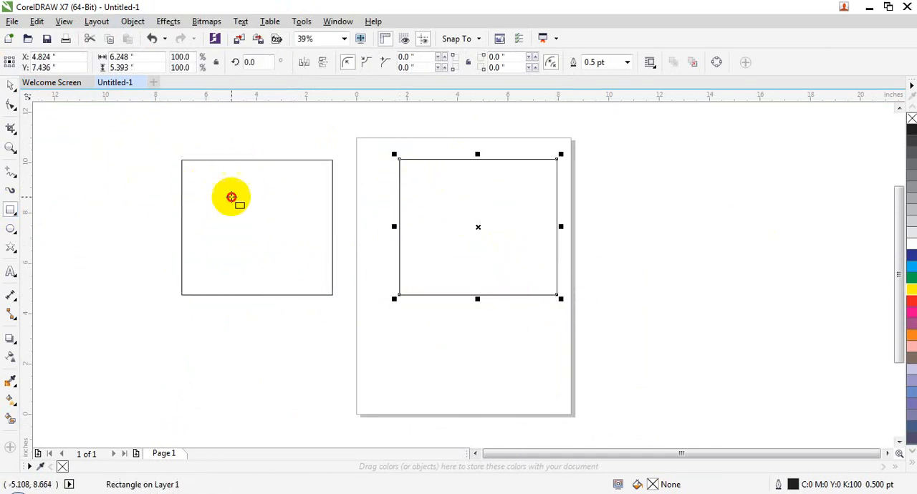
{"action": "left_click", "coordinate": [232, 197]}
{"action": "left_click", "coordinate": [910, 256]}
{"action": "left_click", "coordinate": [461, 205]}
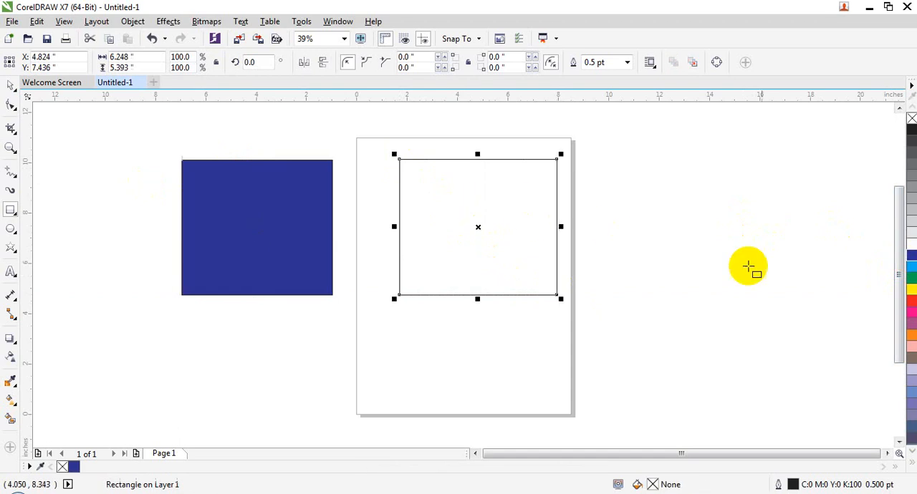
{"action": "left_click", "coordinate": [911, 302]}
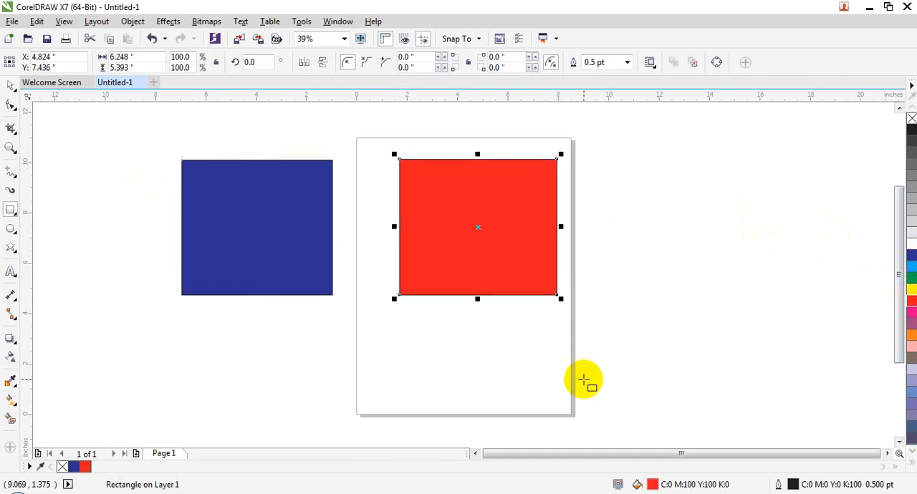
{"action": "left_click", "coordinate": [557, 334]}
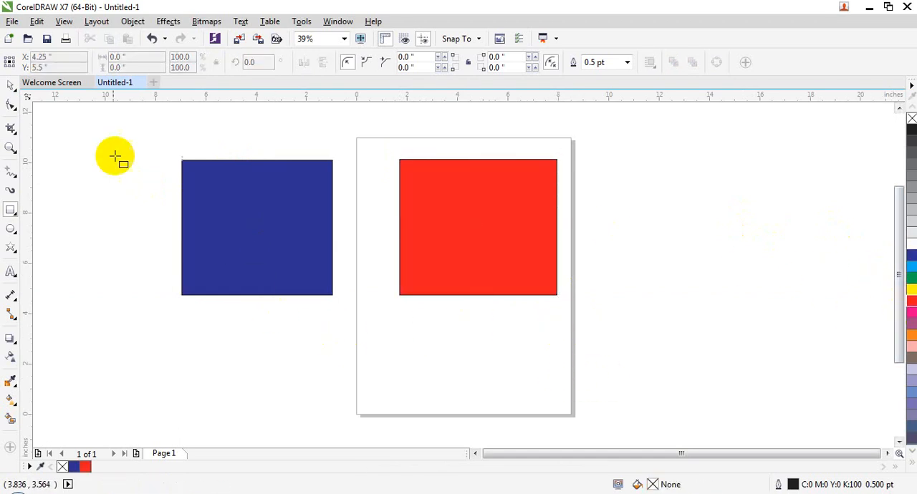
- Try combining the separate blue and red rectangles, and undo the combination
{"action": "left_click", "coordinate": [11, 86]}
{"action": "left_click", "coordinate": [251, 229]}
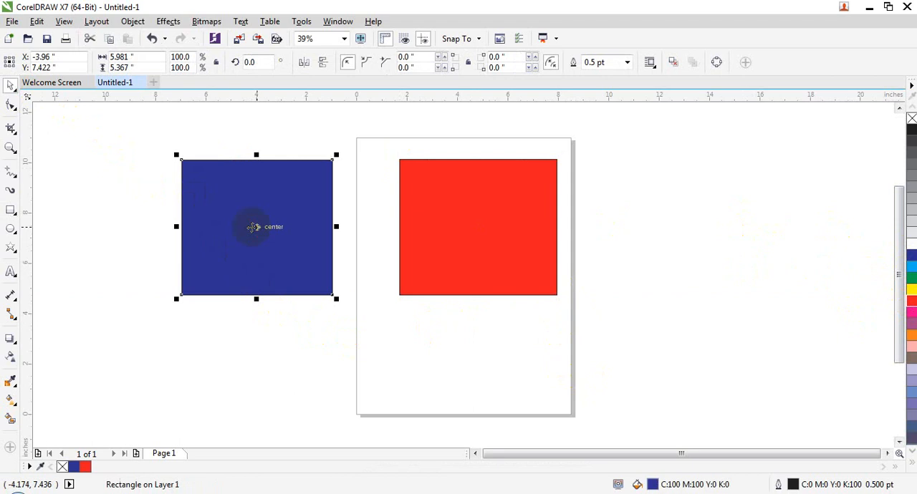
{"action": "left_click", "coordinate": [467, 211], "text": "shift"}
{"action": "right_click", "coordinate": [283, 174]}
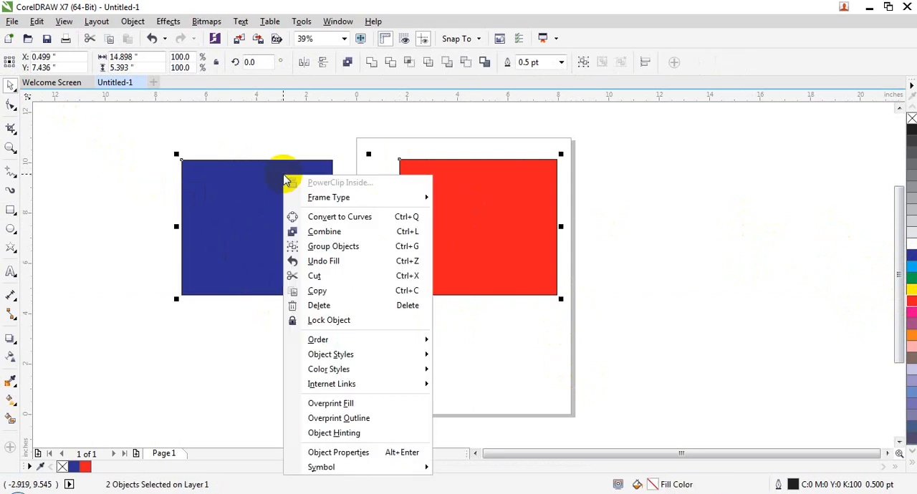
{"action": "mouse_move", "coordinate": [331, 371]}
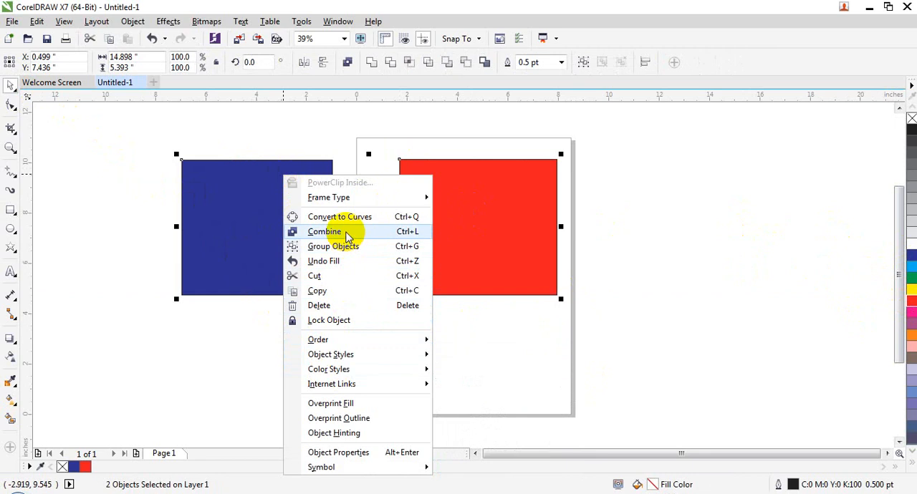
{"action": "left_click", "coordinate": [346, 234]}
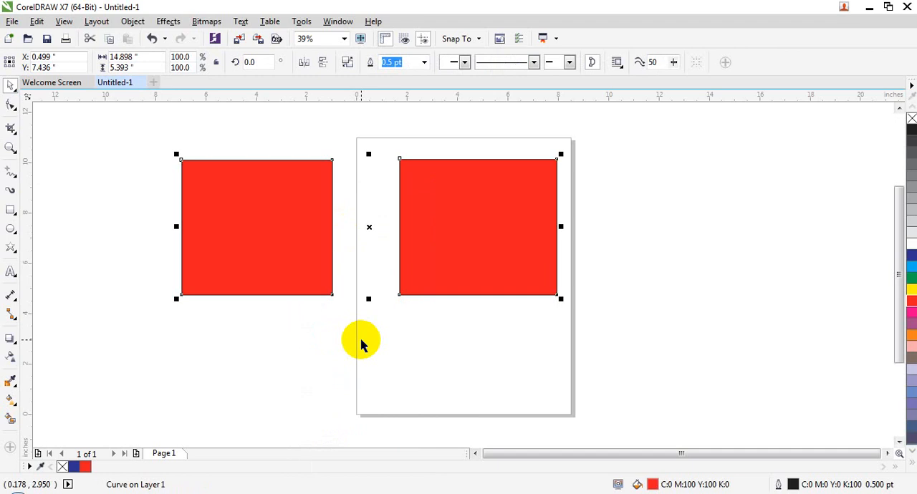
{"action": "key", "text": "ctrl+z"}
{"action": "left_click", "coordinate": [456, 347]}
- Select both the blue and red rectangles and combine them into one curve object
{"action": "left_click", "coordinate": [300, 249]}
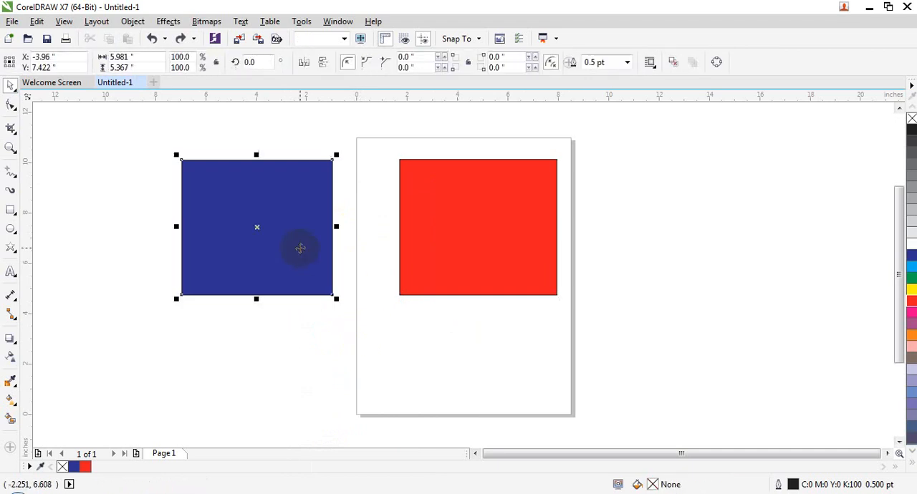
{"action": "left_click", "coordinate": [492, 243], "text": "shift"}
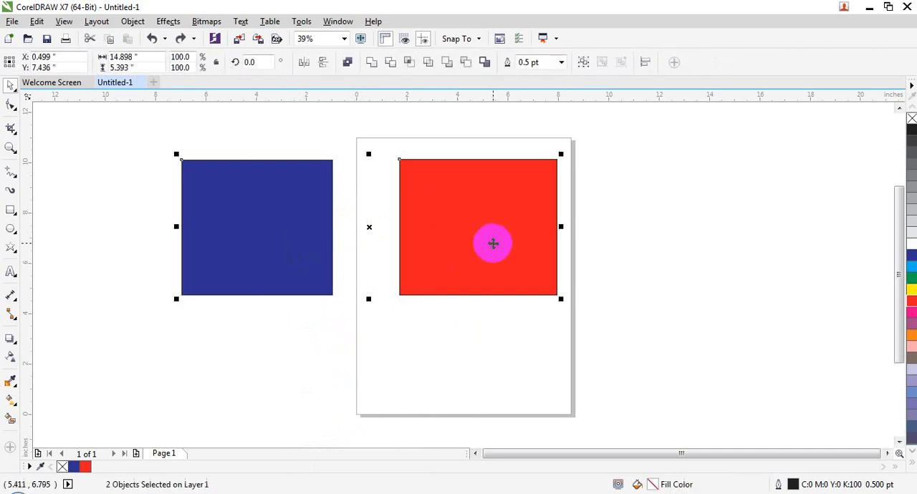
{"action": "right_click", "coordinate": [421, 207]}
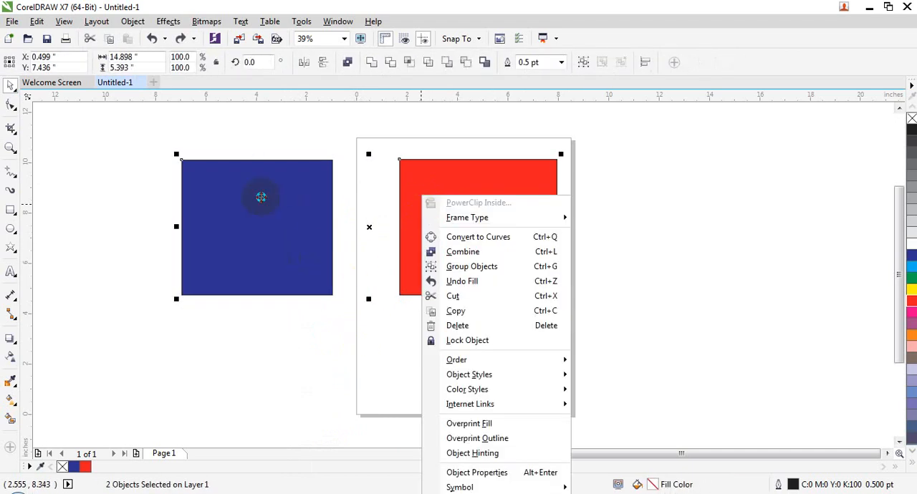
{"action": "left_click", "coordinate": [261, 197]}
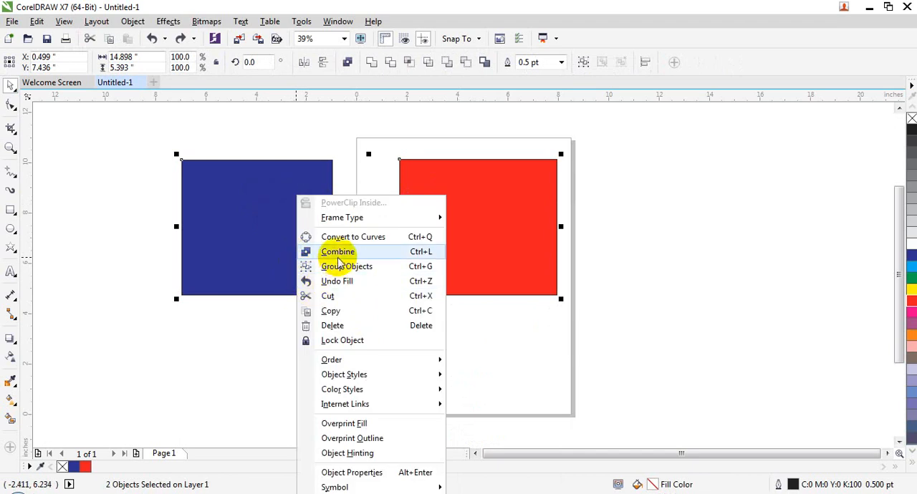
{"action": "left_click", "coordinate": [337, 254]}
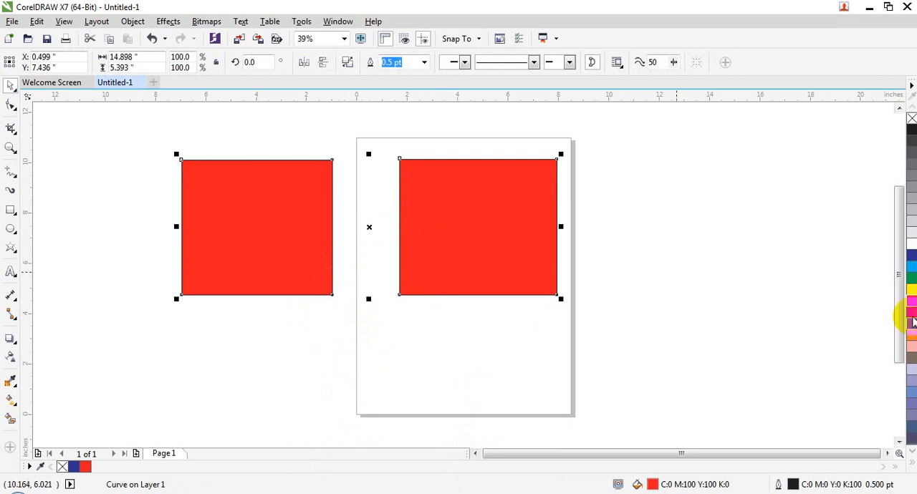
- Recolour the combined rectangles with a yellow fill, followed by an orange fill
{"action": "left_click", "coordinate": [690, 217]}
{"action": "left_click", "coordinate": [548, 264]}
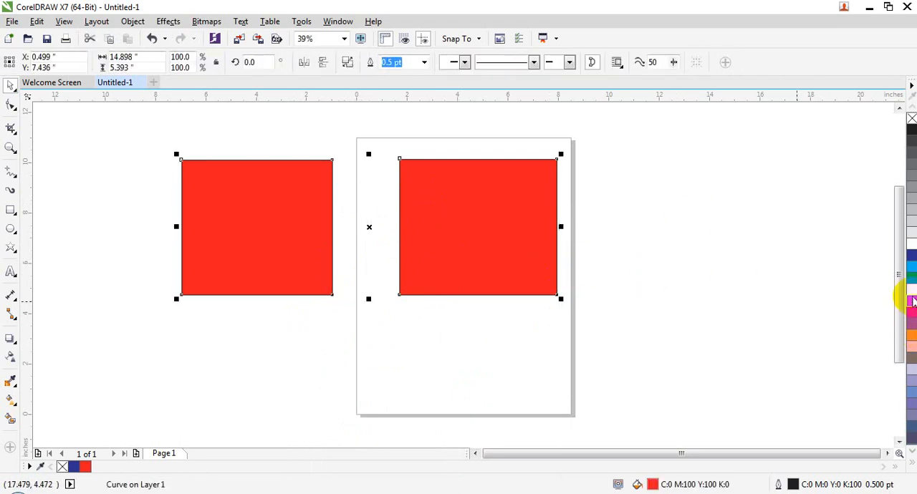
{"action": "left_click", "coordinate": [910, 289]}
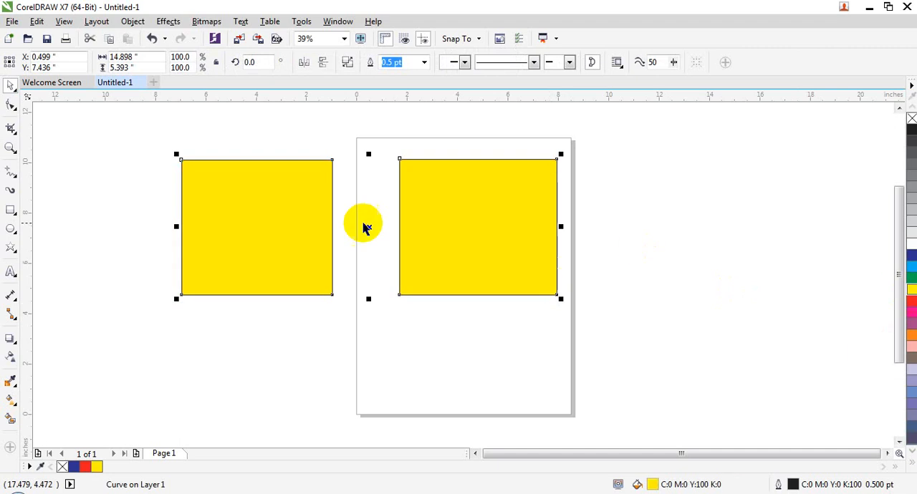
{"action": "left_click", "coordinate": [275, 241]}
{"action": "left_click", "coordinate": [340, 289]}
{"action": "left_click", "coordinate": [318, 265]}
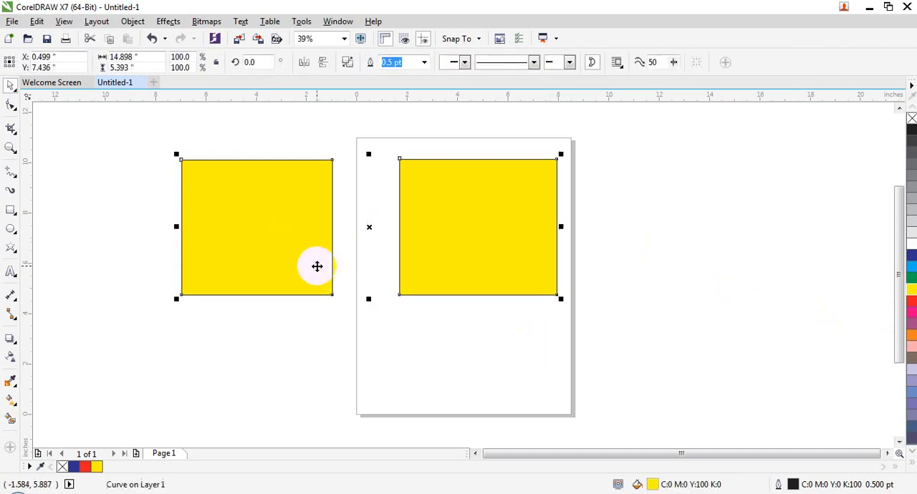
{"action": "left_click", "coordinate": [912, 347]}
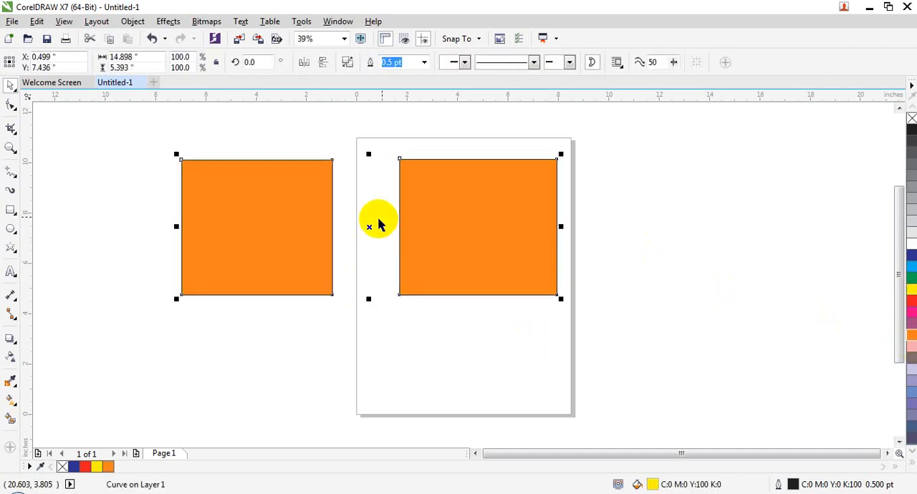
- Break the combined orange curve apart into separate rectangles and clear the selection
{"action": "left_click", "coordinate": [133, 21]}
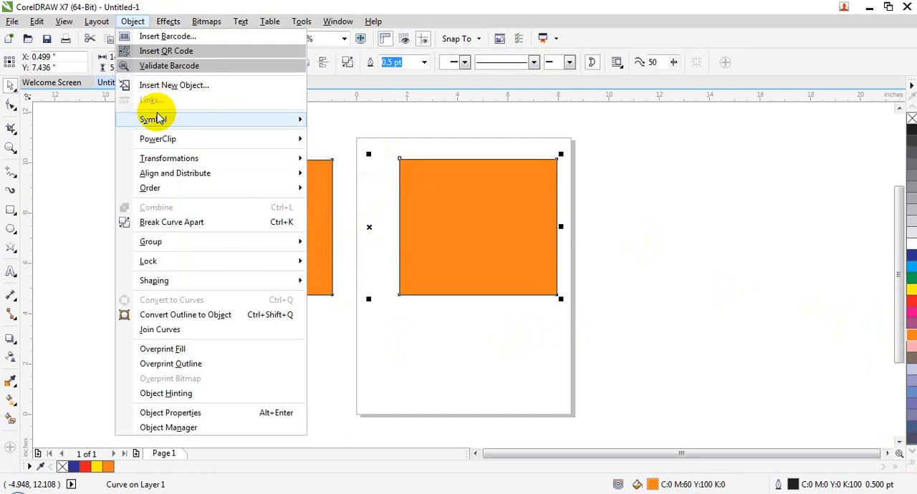
{"action": "left_click", "coordinate": [610, 205]}
{"action": "left_click_drag", "start_coordinate": [650, 162], "coordinate": [217, 313]}
{"action": "left_click", "coordinate": [242, 291]}
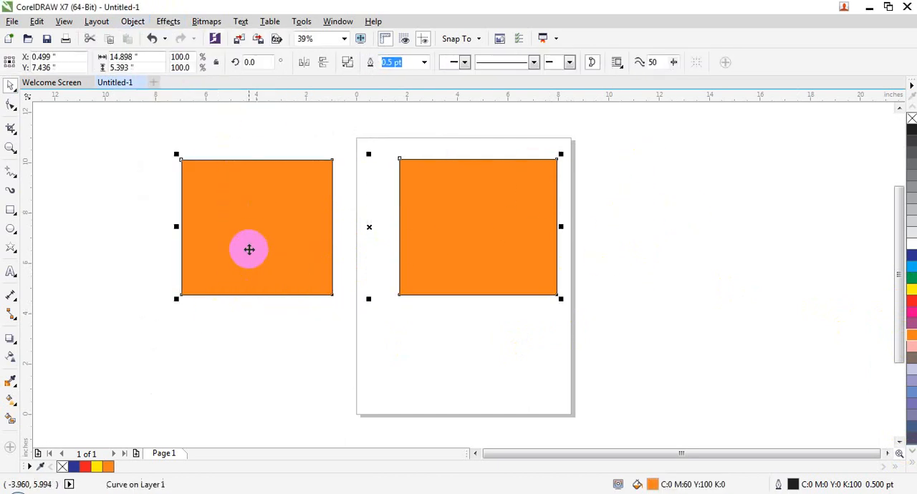
{"action": "left_click", "coordinate": [133, 23]}
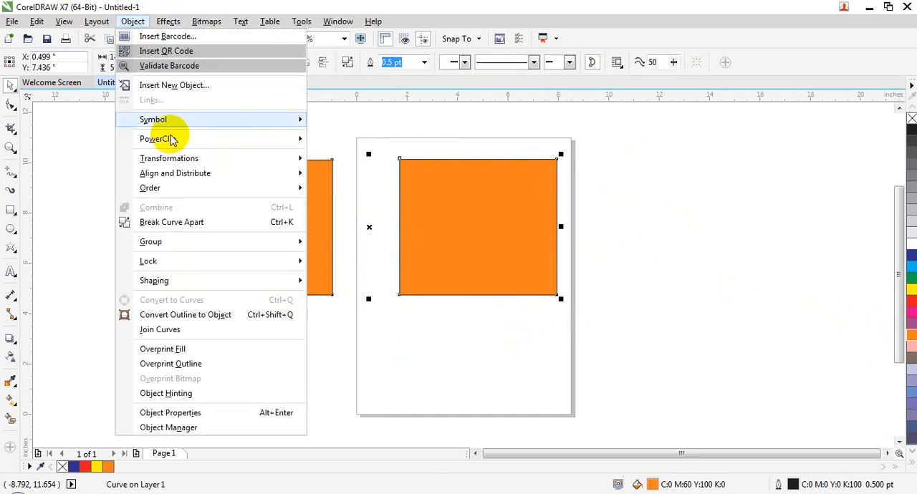
{"action": "left_click", "coordinate": [180, 225]}
{"action": "left_click", "coordinate": [334, 330]}
- Try moving the orange rectangle off the page to its right and filling it yellow, and undo both changes
{"action": "left_click", "coordinate": [462, 219]}
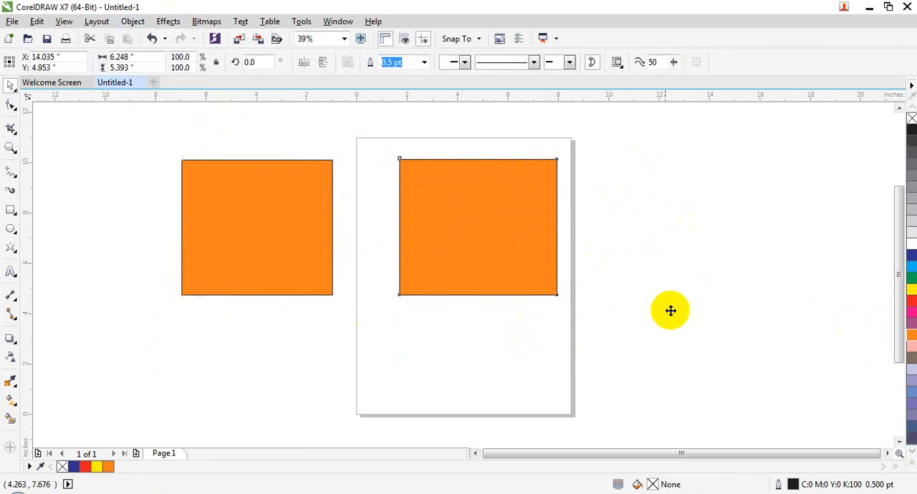
{"action": "left_click_drag", "start_coordinate": [671, 311], "coordinate": [670, 313]}
{"action": "left_click", "coordinate": [911, 289]}
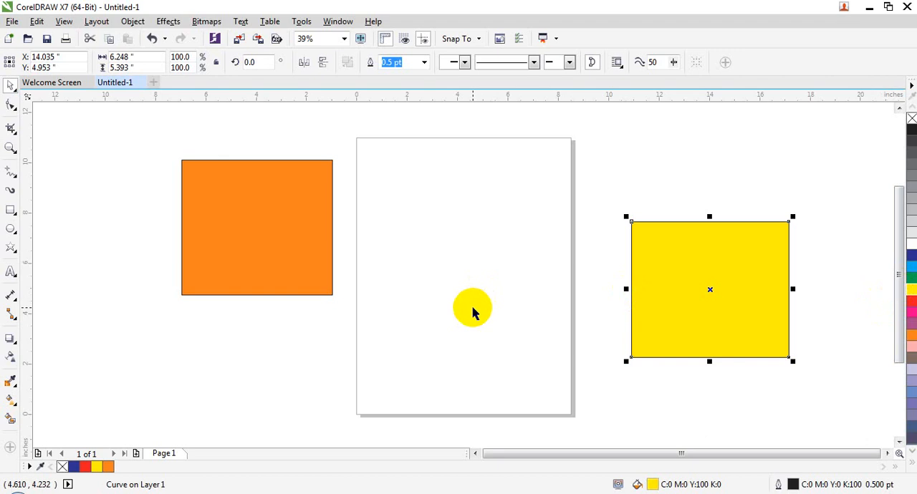
{"action": "key", "text": "ctrl+z"}
{"action": "key", "text": "ctrl+z"}
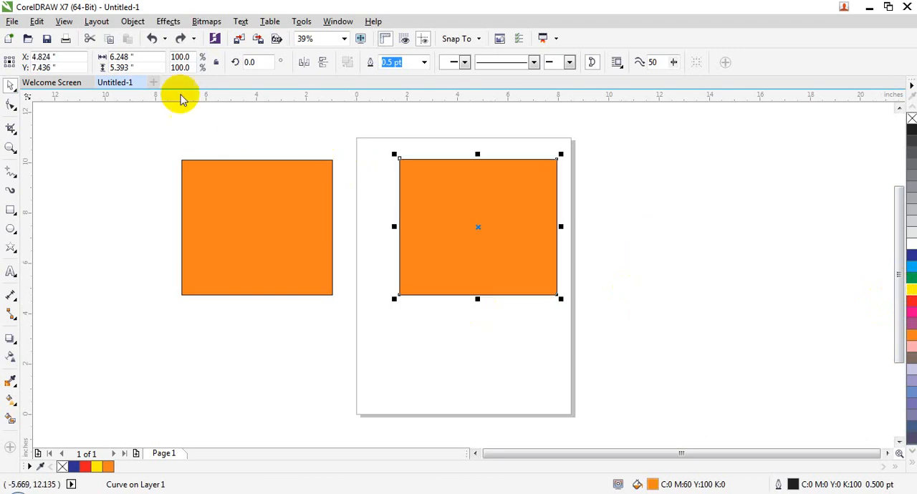
{"action": "left_click", "coordinate": [133, 21]}
{"action": "mouse_move", "coordinate": [179, 249]}
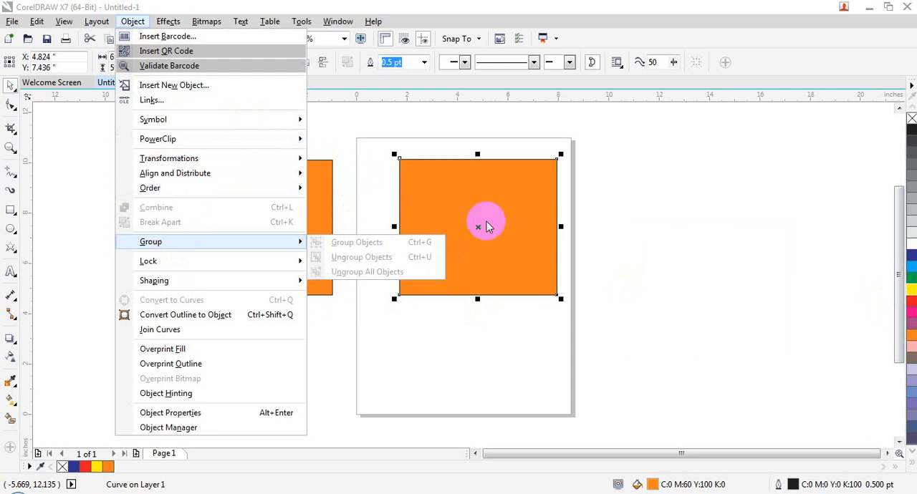
{"action": "left_click", "coordinate": [423, 280]}
{"action": "left_click", "coordinate": [430, 266]}
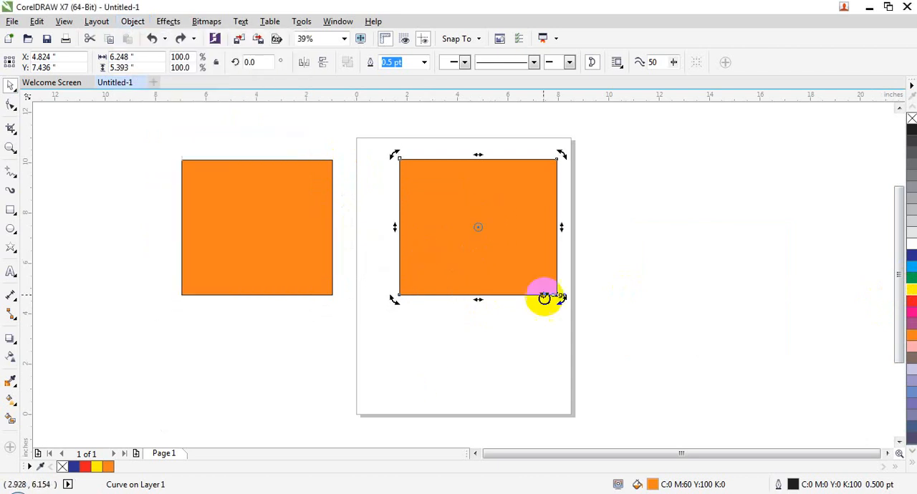
{"action": "left_click", "coordinate": [531, 348]}
- Delete both orange rectangles, leaving the drawing area empty
{"action": "left_click", "coordinate": [524, 275]}
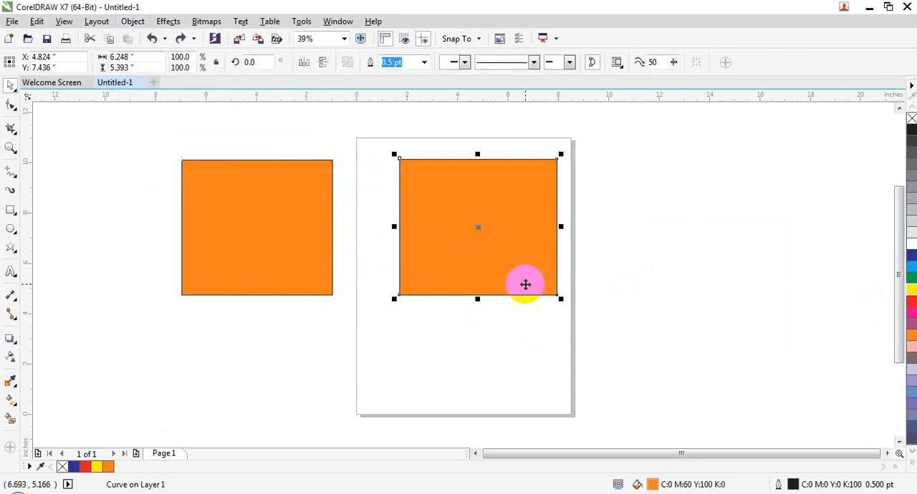
{"action": "key", "text": "Delete"}
{"action": "left_click", "coordinate": [322, 262]}
{"action": "key", "text": "Delete"}
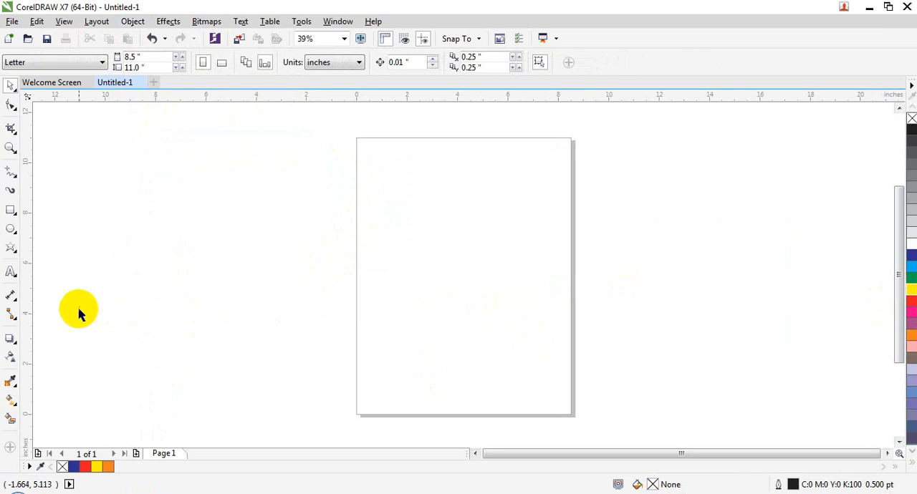
- Draw an unfilled rectangle about 3.3 by 2.5 inches beside the page and switch to the Pick tool
{"action": "left_click", "coordinate": [10, 212]}
{"action": "left_click_drag", "start_coordinate": [155, 273], "coordinate": [239, 335]}
{"action": "left_click", "coordinate": [15, 89]}
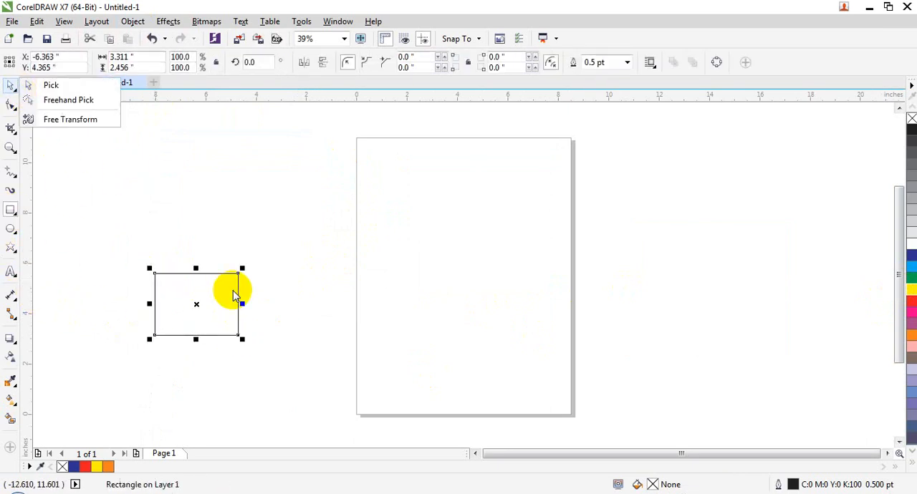
{"action": "left_click", "coordinate": [39, 85]}
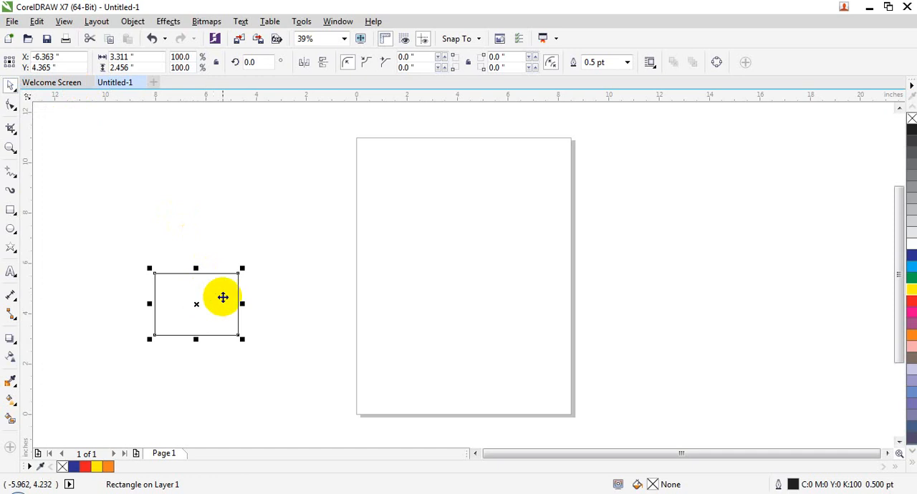
- Duplicate the rectangle twice to form a horizontal row of three, with the third copy overlapping the page edge
{"action": "left_click", "coordinate": [222, 297]}
{"action": "left_click", "coordinate": [215, 295]}
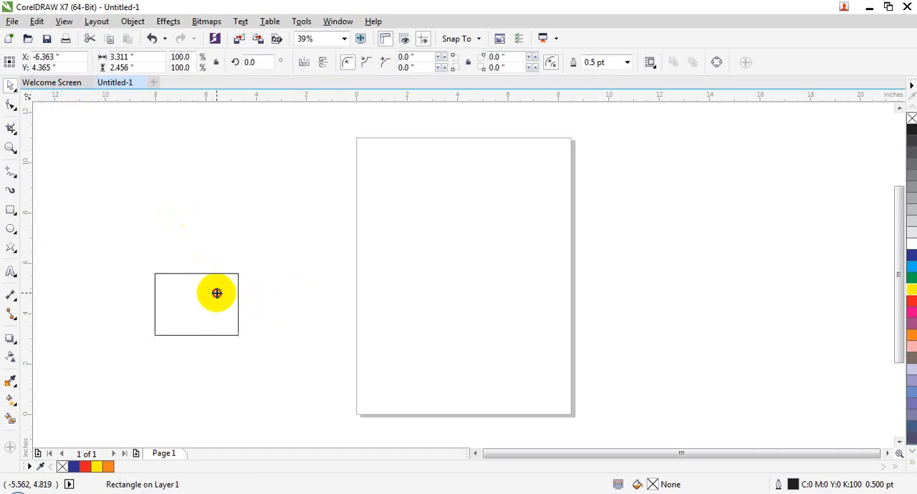
{"action": "left_click", "coordinate": [217, 293]}
{"action": "left_click", "coordinate": [220, 299]}
{"action": "left_click_drag", "start_coordinate": [222, 291], "coordinate": [313, 299]}
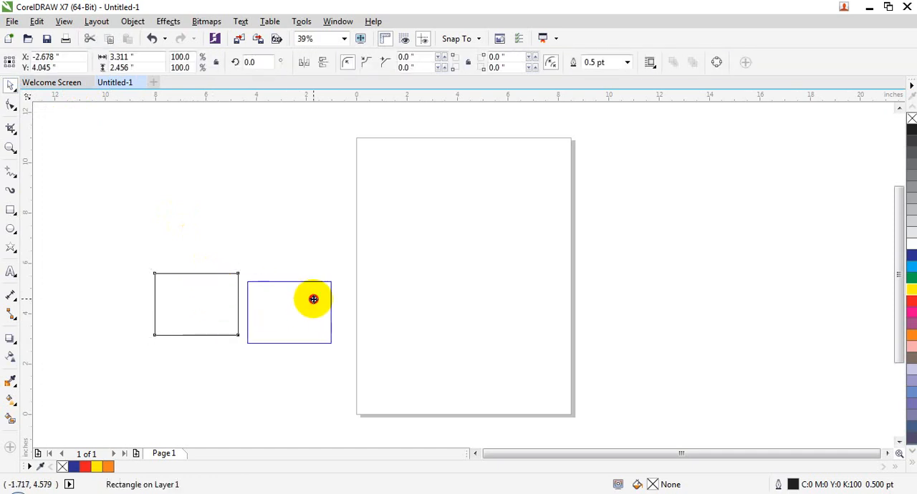
{"action": "left_click", "coordinate": [306, 307]}
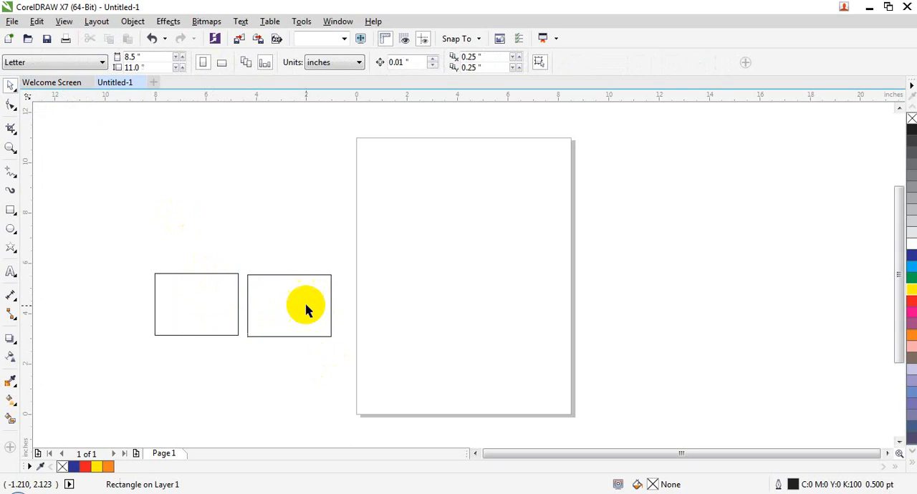
{"action": "left_click", "coordinate": [306, 305]}
{"action": "left_click_drag", "start_coordinate": [306, 294], "coordinate": [406, 291]}
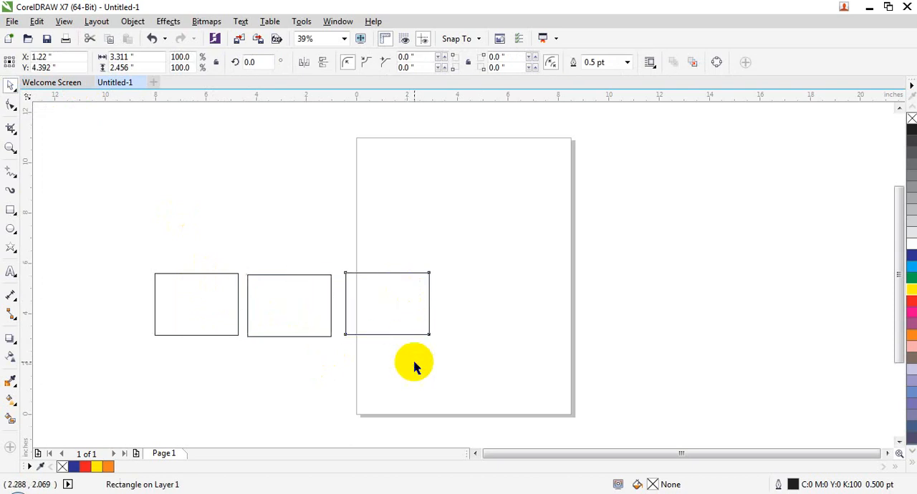
- Try moving the middle rectangle alone down onto the page, and undo the move
{"action": "left_click", "coordinate": [415, 364]}
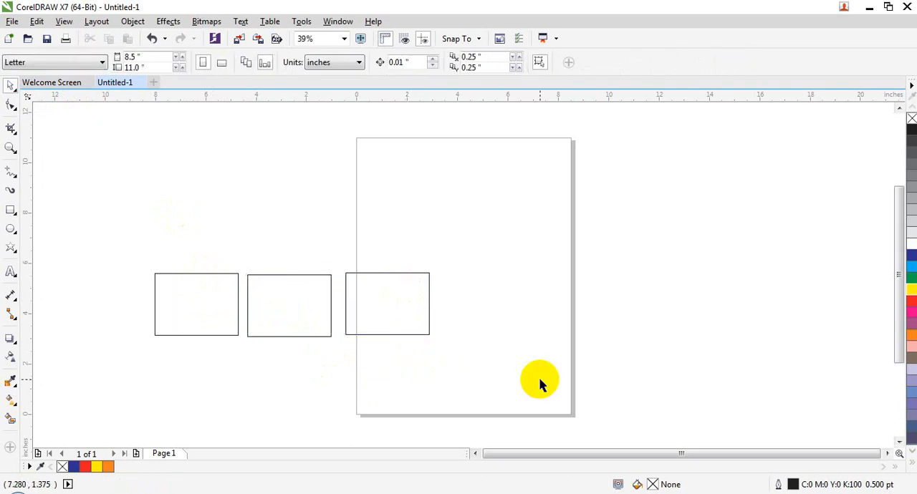
{"action": "left_click_drag", "start_coordinate": [300, 295], "coordinate": [408, 377]}
{"action": "key", "text": "ctrl+z"}
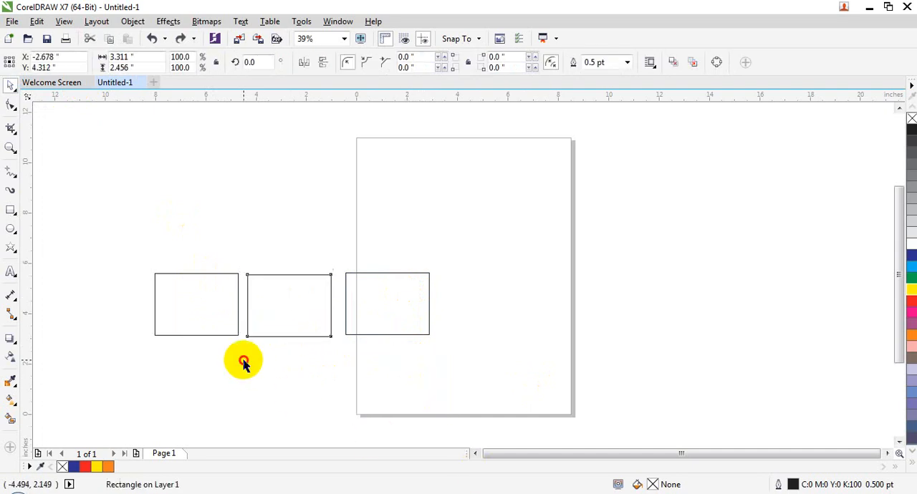
- Narrow the three rectangles to about 2.8 inches wide each and move them closer together in the row
{"action": "left_click", "coordinate": [234, 319]}
{"action": "left_click_drag", "start_coordinate": [239, 306], "coordinate": [224, 306]}
{"action": "left_click", "coordinate": [326, 304]}
{"action": "left_click_drag", "start_coordinate": [333, 303], "coordinate": [297, 296]}
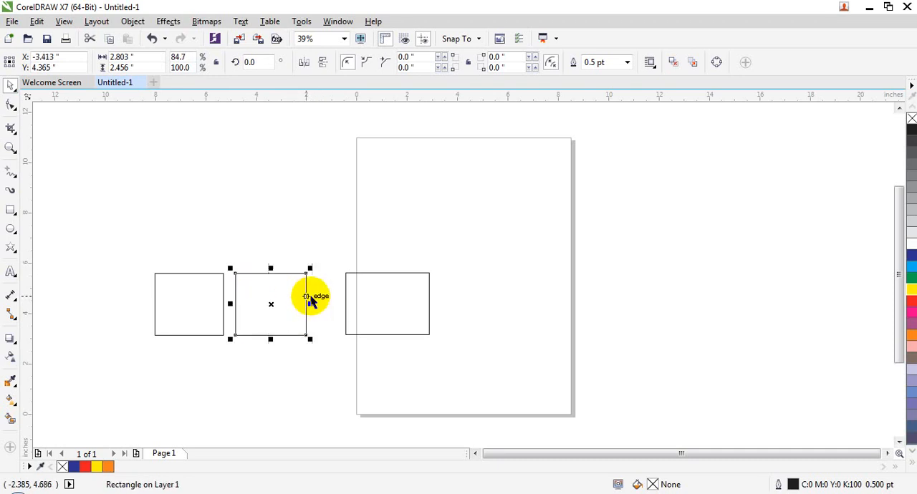
{"action": "mouse_move", "coordinate": [399, 296]}
{"action": "left_mouse_down"}
{"action": "mouse_move", "coordinate": [385, 295]}
{"action": "mouse_move", "coordinate": [406, 300]}
{"action": "mouse_move", "coordinate": [394, 303]}
{"action": "left_mouse_up"}
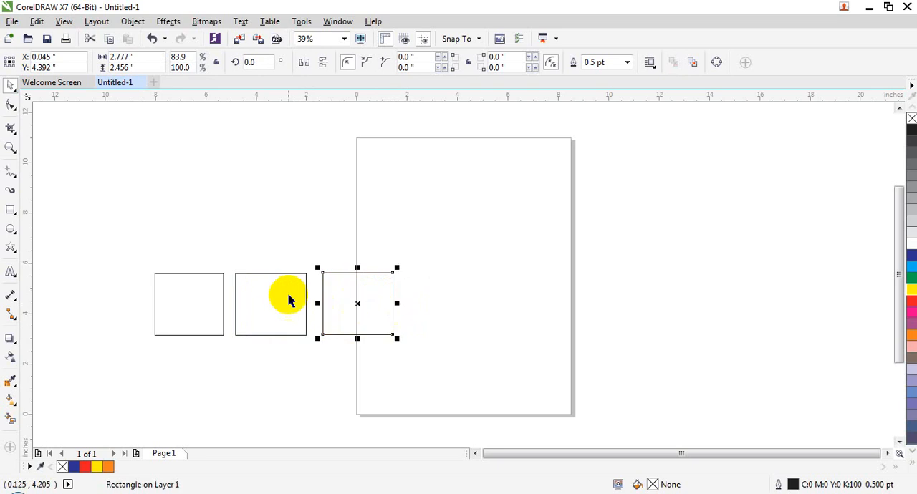
- Select all three rectangles and group them
{"action": "left_click", "coordinate": [262, 293], "text": "shift"}
{"action": "left_click", "coordinate": [169, 292], "text": "shift"}
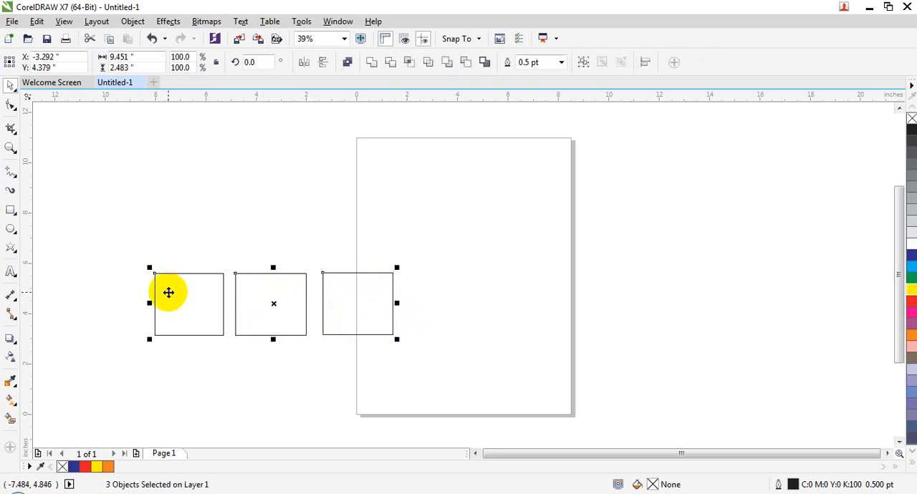
{"action": "left_click", "coordinate": [133, 21]}
{"action": "mouse_move", "coordinate": [231, 244]}
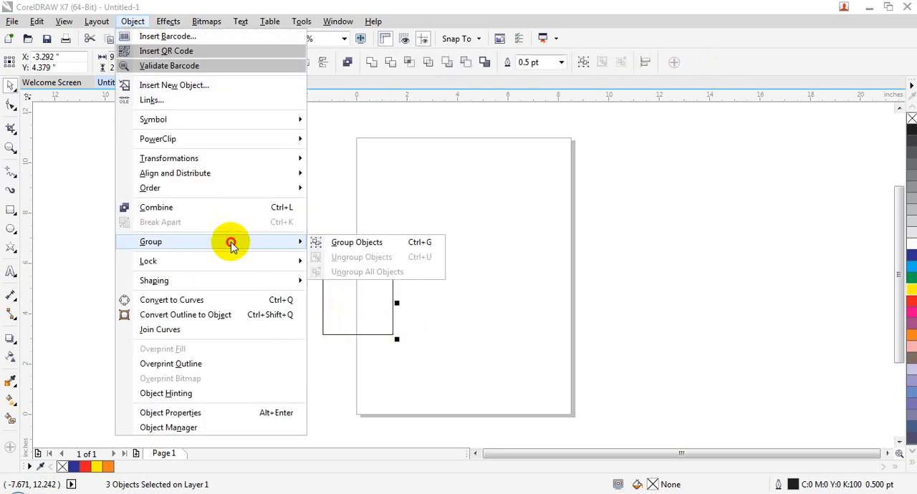
{"action": "left_click", "coordinate": [318, 242]}
- Move the group to the bottom of the page and scale it to about 7.4 by 1.9 inches, fitting the page width
{"action": "left_click_drag", "start_coordinate": [348, 308], "coordinate": [551, 376]}
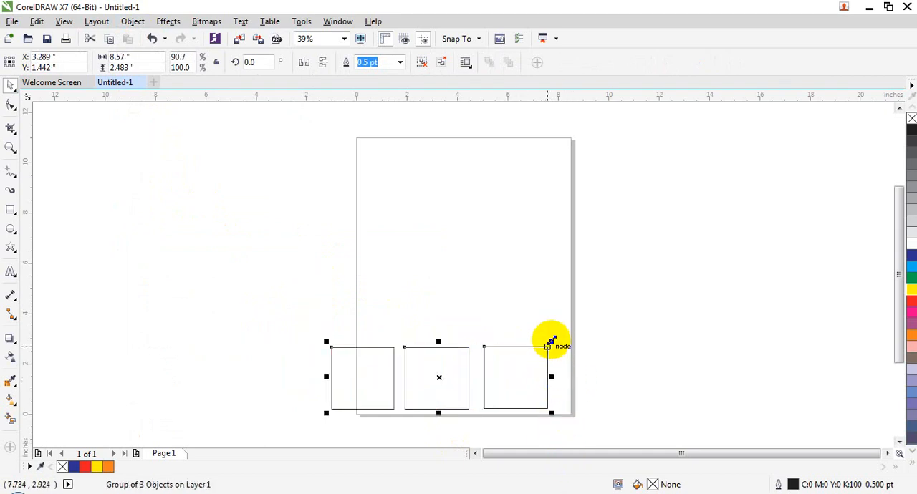
{"action": "left_click_drag", "start_coordinate": [553, 341], "coordinate": [555, 383]}
{"action": "left_click_drag", "start_coordinate": [368, 383], "coordinate": [359, 387]}
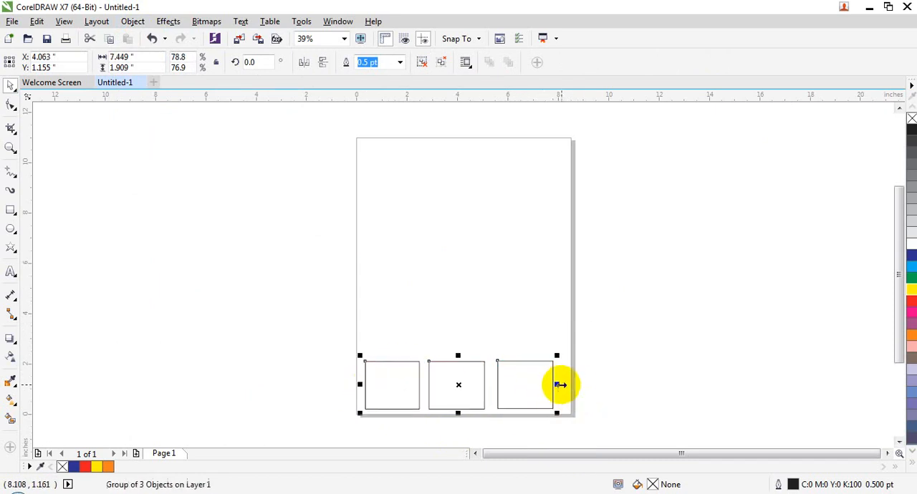
{"action": "left_click_drag", "start_coordinate": [459, 378], "coordinate": [464, 377]}
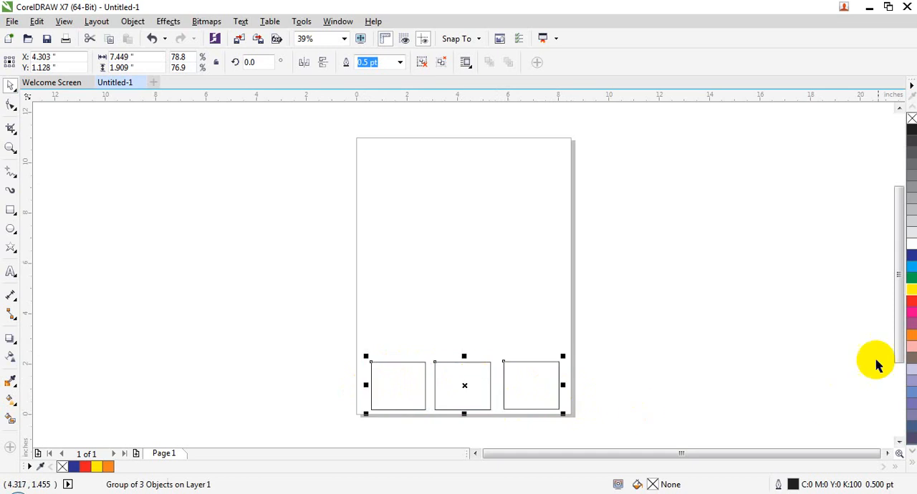
- Try filling the grouped rectangles yellow, undo the fill and clear the selection
{"action": "left_click", "coordinate": [912, 290]}
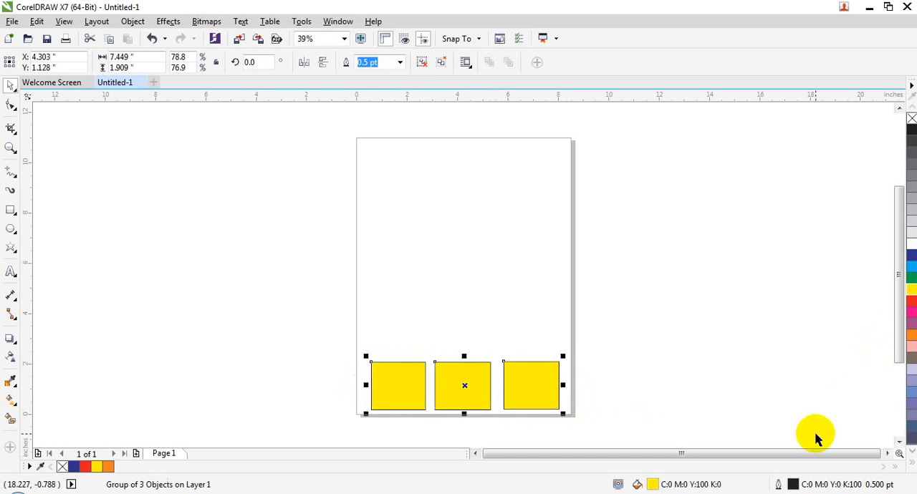
{"action": "key", "text": "ctrl+z"}
{"action": "left_click", "coordinate": [686, 388]}
{"action": "left_click", "coordinate": [527, 387]}
{"action": "left_click", "coordinate": [707, 356]}
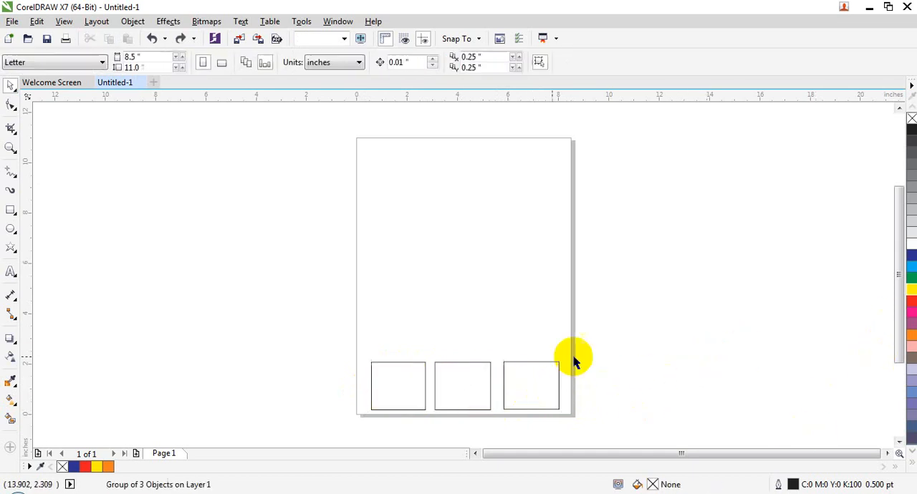
- Select the group of three rectangles and fill it orange
{"action": "left_click", "coordinate": [506, 377]}
{"action": "left_click", "coordinate": [566, 369]}
{"action": "left_click", "coordinate": [554, 376]}
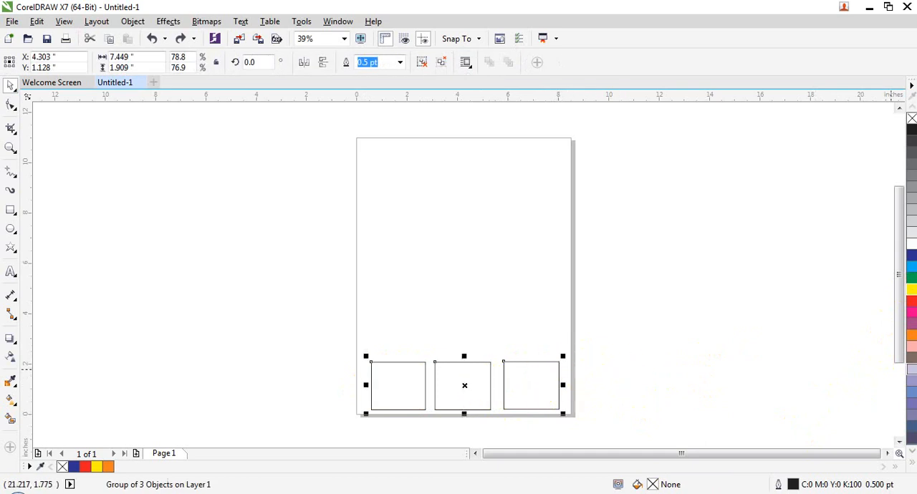
{"action": "left_click", "coordinate": [910, 342]}
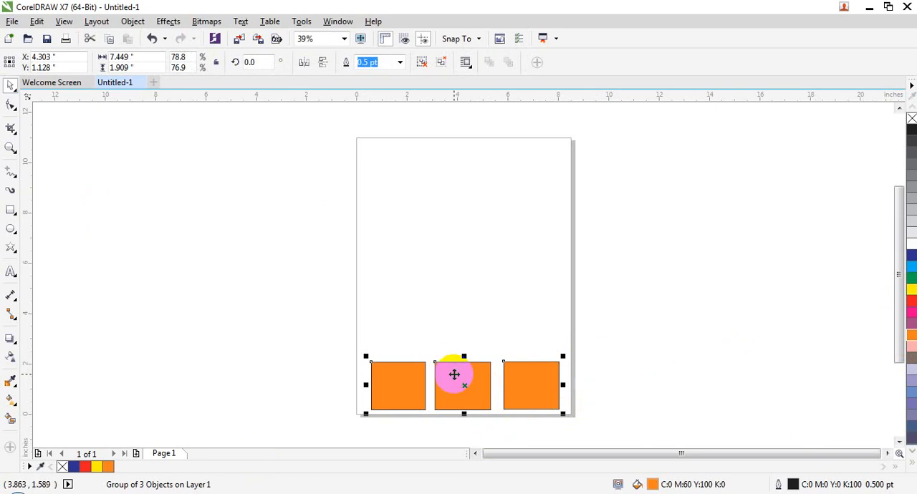
- Duplicate the orange group, placing the copy above the original on the page
{"action": "key", "text": "Escape"}
{"action": "left_click", "coordinate": [439, 372]}
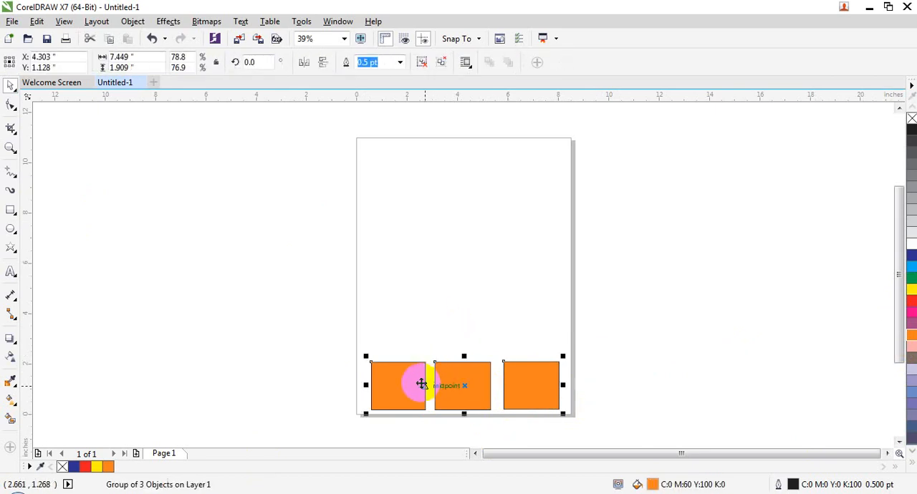
{"action": "left_click_drag", "start_coordinate": [402, 385], "coordinate": [401, 294]}
{"action": "right_click", "coordinate": [401, 295]}
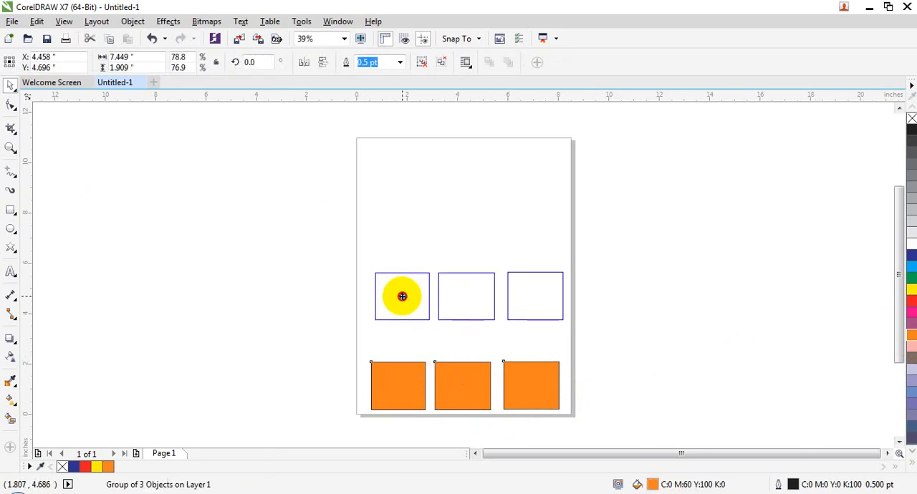
- Fill the upper group red and shift both groups slightly left so they line up vertically
{"action": "left_click", "coordinate": [470, 301]}
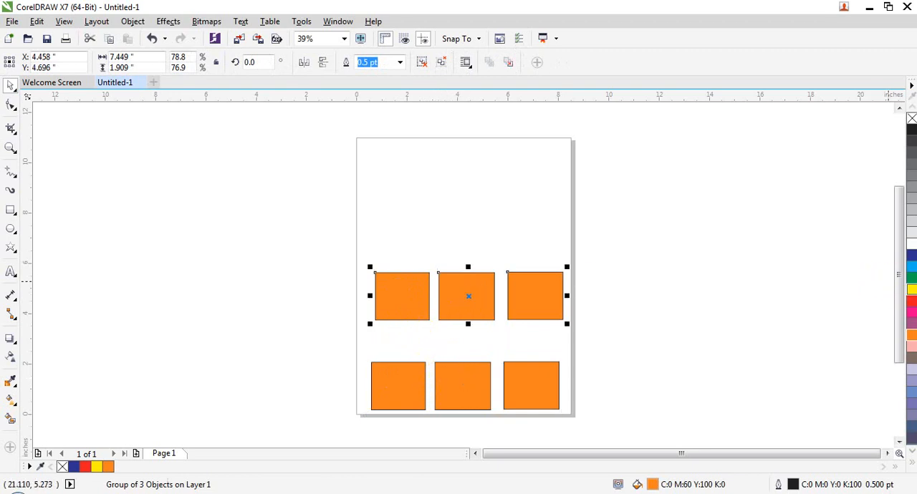
{"action": "left_click", "coordinate": [910, 307]}
{"action": "left_click_drag", "start_coordinate": [539, 293], "coordinate": [530, 295]}
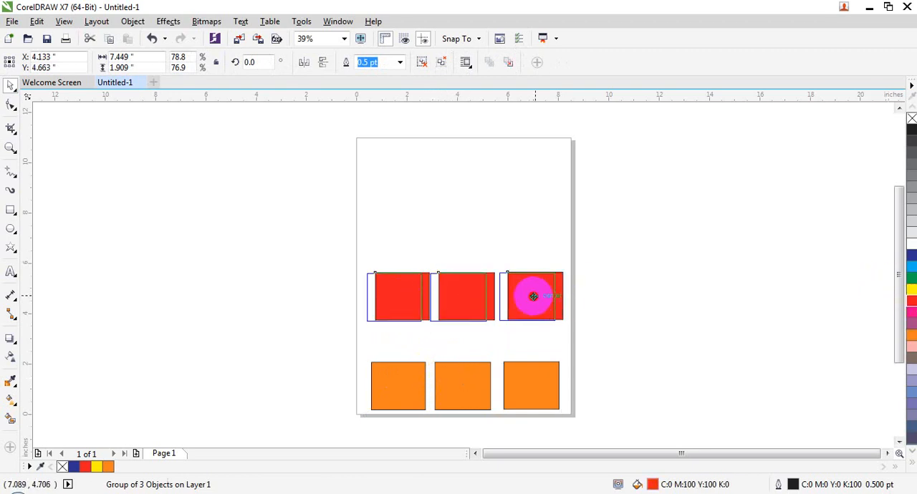
{"action": "left_click", "coordinate": [480, 366]}
{"action": "left_click_drag", "start_coordinate": [471, 383], "coordinate": [465, 380]}
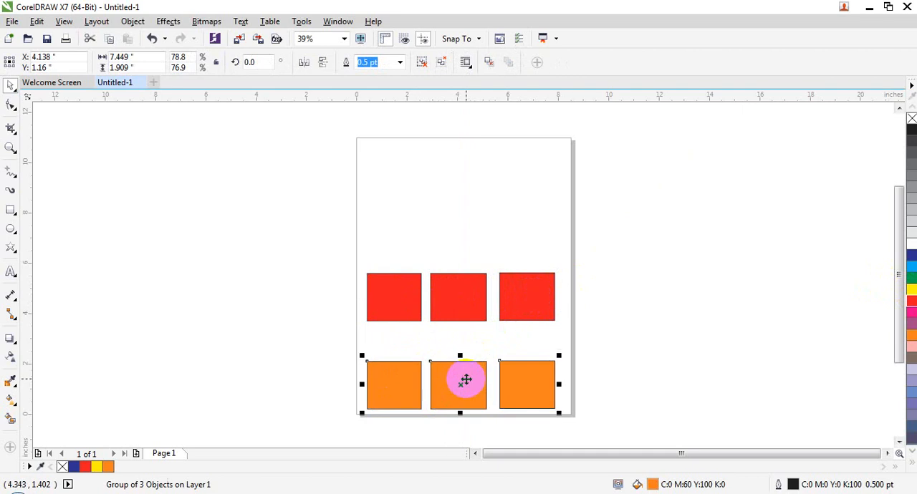
- Ungroup the orange group into separate rectangles and clear the selection
{"action": "left_click", "coordinate": [133, 21]}
{"action": "mouse_move", "coordinate": [231, 241]}
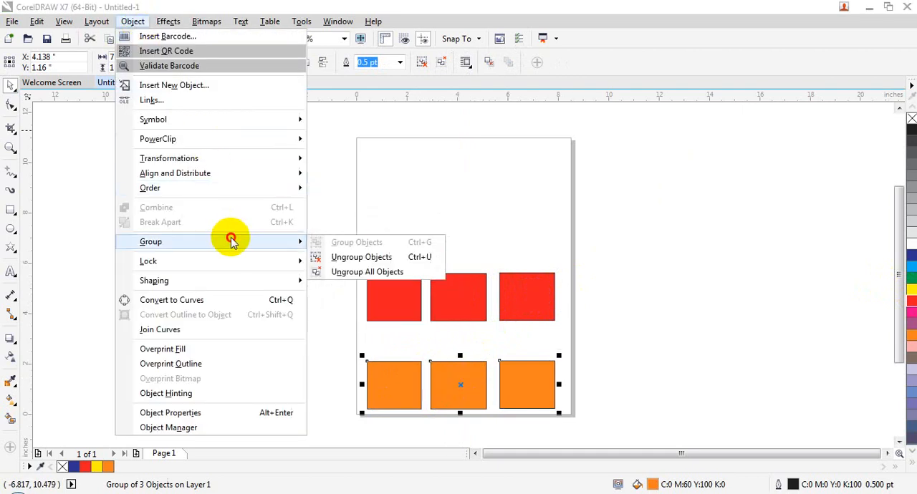
{"action": "left_click", "coordinate": [337, 258]}
{"action": "left_click", "coordinate": [638, 376]}
- Try moving two of the ungrouped orange rectangles off individually, and undo both moves
{"action": "left_click_drag", "start_coordinate": [550, 368], "coordinate": [744, 334]}
{"action": "left_click_drag", "start_coordinate": [439, 390], "coordinate": [597, 372]}
{"action": "key", "text": "ctrl+z"}
{"action": "key", "text": "ctrl+z"}
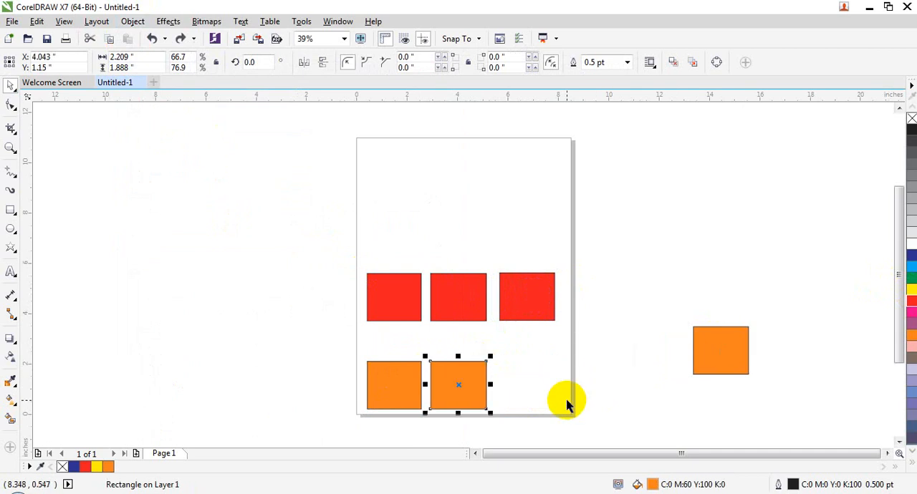
- Compare selecting a separate orange rectangle with selecting the grouped red rectangles
{"action": "left_click", "coordinate": [492, 280]}
{"action": "left_click", "coordinate": [441, 303]}
{"action": "left_click", "coordinate": [439, 358]}
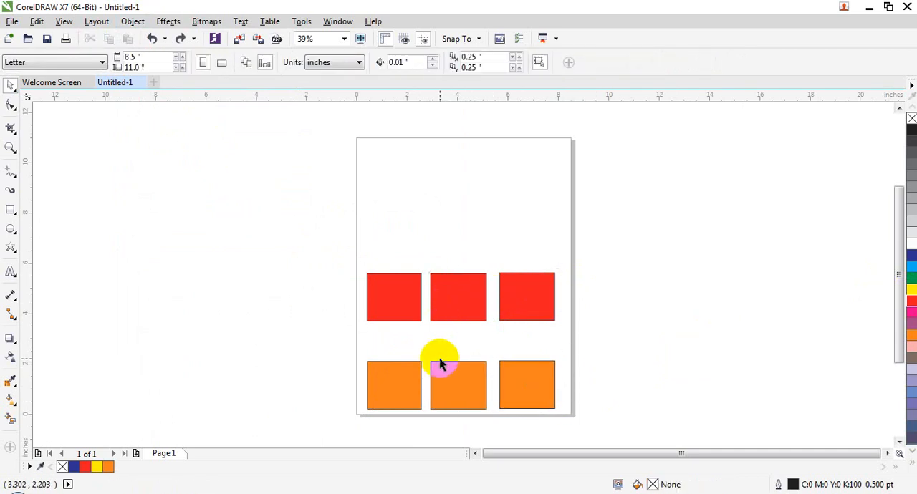
{"action": "left_click", "coordinate": [443, 377]}
{"action": "left_click", "coordinate": [378, 289]}
{"action": "left_click", "coordinate": [696, 228]}
{"action": "left_click", "coordinate": [520, 304]}
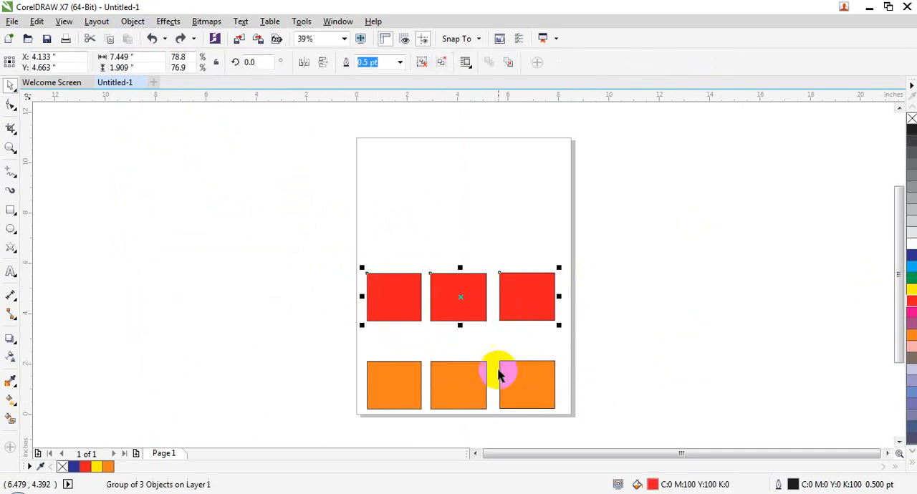
- Select the separate orange rectangles individually, and undo the ungrouping of the orange row
{"action": "left_click", "coordinate": [503, 370]}
{"action": "left_click", "coordinate": [459, 383]}
{"action": "left_click", "coordinate": [448, 311]}
{"action": "left_click", "coordinate": [470, 372]}
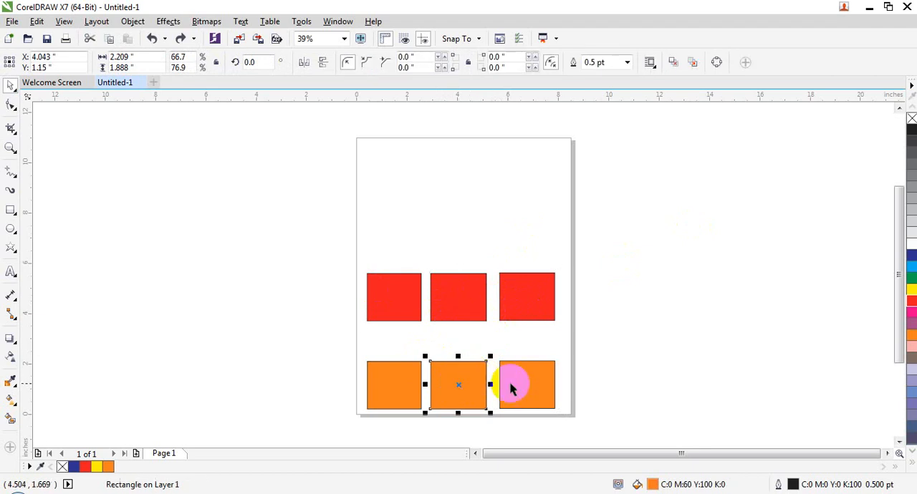
{"action": "left_click", "coordinate": [516, 383]}
{"action": "left_click", "coordinate": [462, 364]}
{"action": "left_click", "coordinate": [550, 375]}
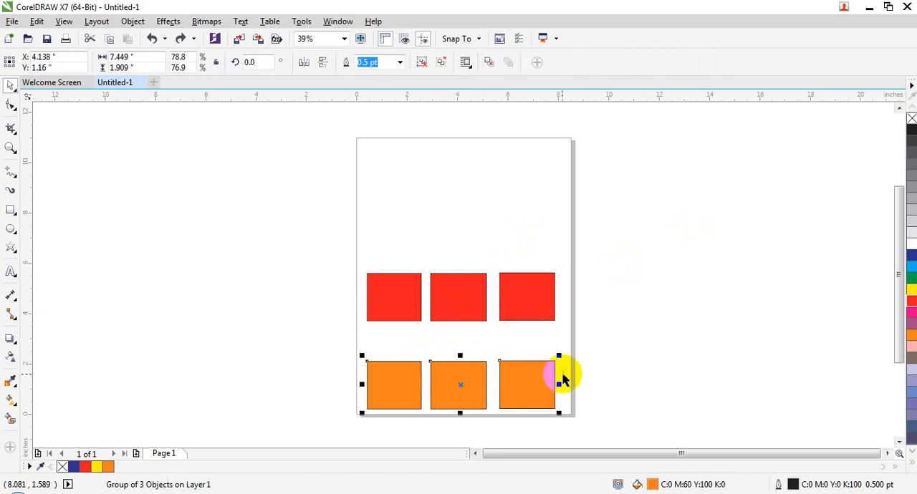
- Ungroup all objects in the red group and clear the selection
{"action": "left_click", "coordinate": [528, 287]}
{"action": "left_click", "coordinate": [454, 320]}
{"action": "left_click", "coordinate": [132, 20]}
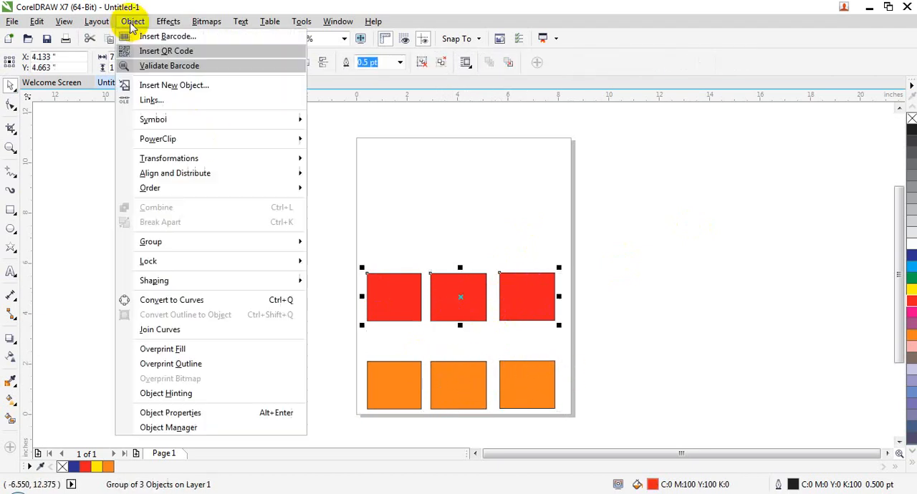
{"action": "mouse_move", "coordinate": [267, 248]}
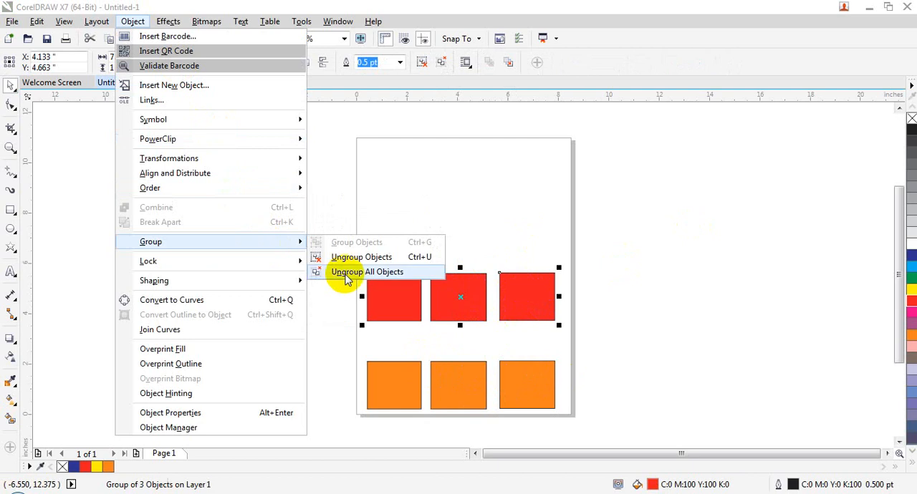
{"action": "left_click", "coordinate": [347, 277]}
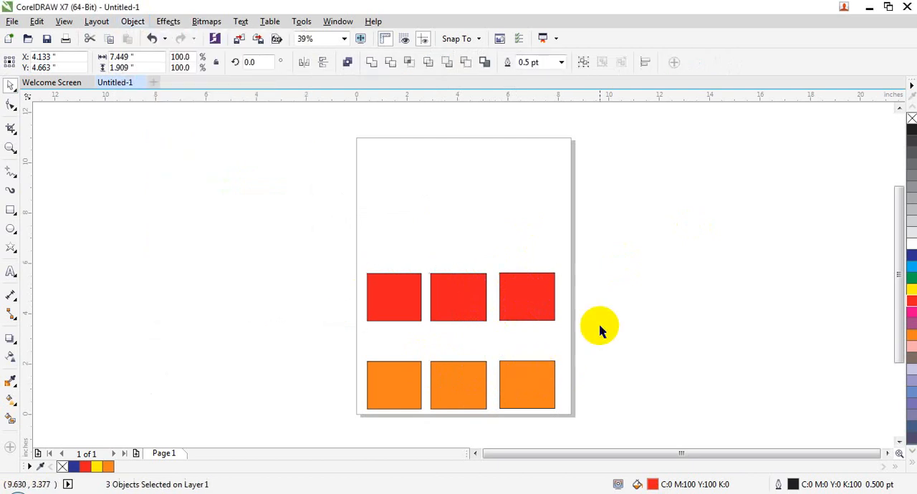
{"action": "left_click", "coordinate": [561, 248]}
- Try moving a single red rectangle and the whole orange group off to the right, and undo the moves
{"action": "left_click_drag", "start_coordinate": [531, 293], "coordinate": [660, 213]}
{"action": "left_click_drag", "start_coordinate": [534, 387], "coordinate": [634, 349]}
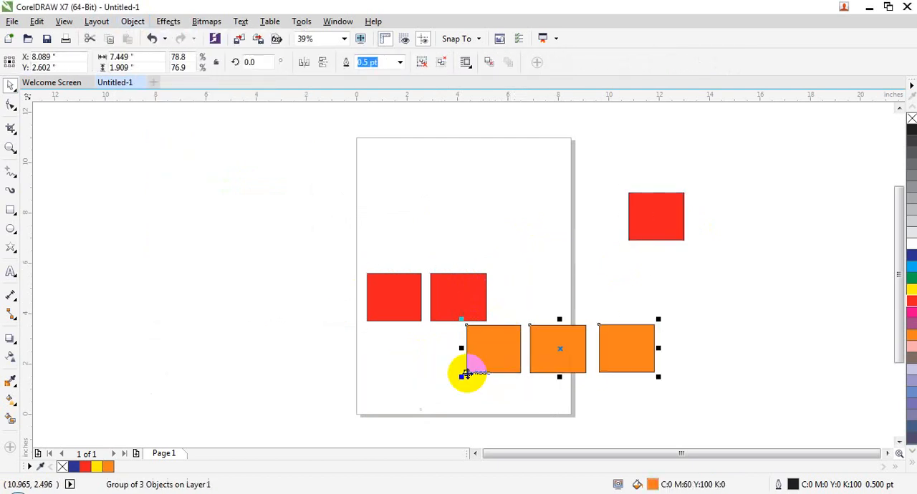
{"action": "left_click_drag", "start_coordinate": [508, 359], "coordinate": [424, 391]}
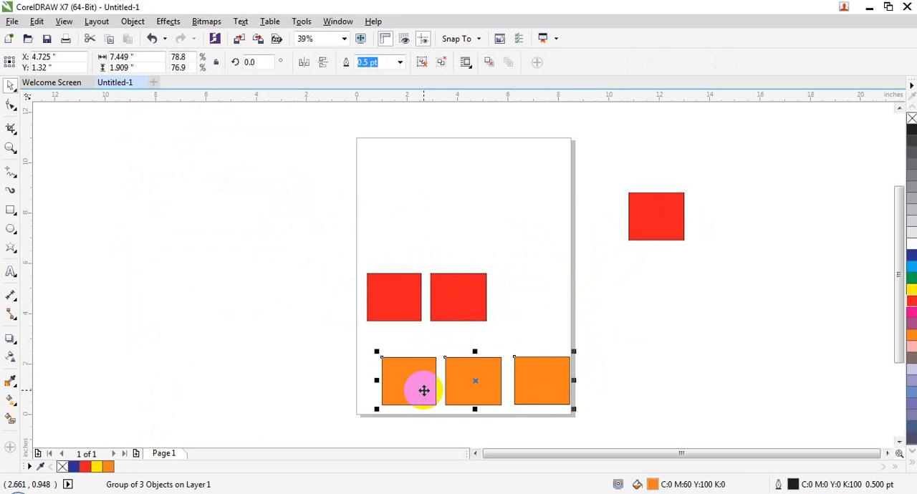
{"action": "key", "text": "ctrl+z"}
{"action": "key", "text": "ctrl+z"}
{"action": "key", "text": "ctrl+z"}
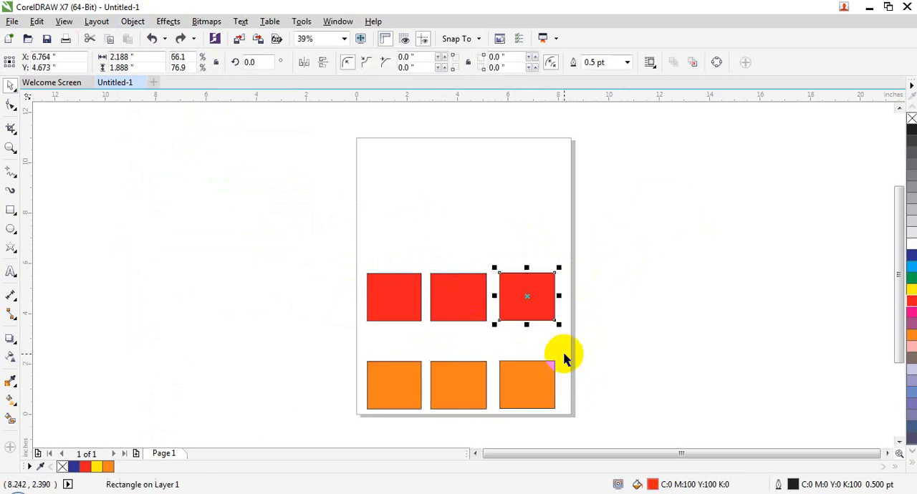
- Select the middle and first red rectangles individually, and undo the ungrouping of the red row
{"action": "left_click", "coordinate": [467, 303]}
{"action": "left_click", "coordinate": [407, 292]}
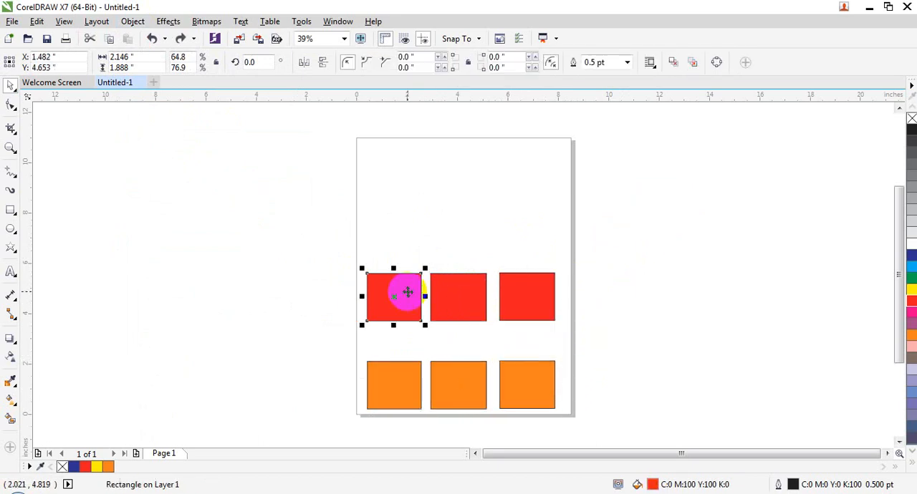
{"action": "key", "text": "ctrl+z"}
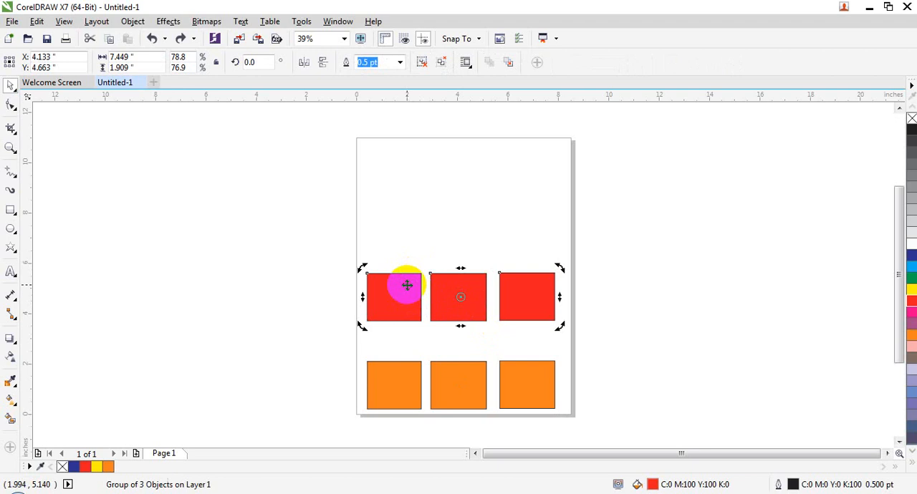
- Select the red and orange groups together and ungroup all their objects at once
{"action": "left_click", "coordinate": [542, 311]}
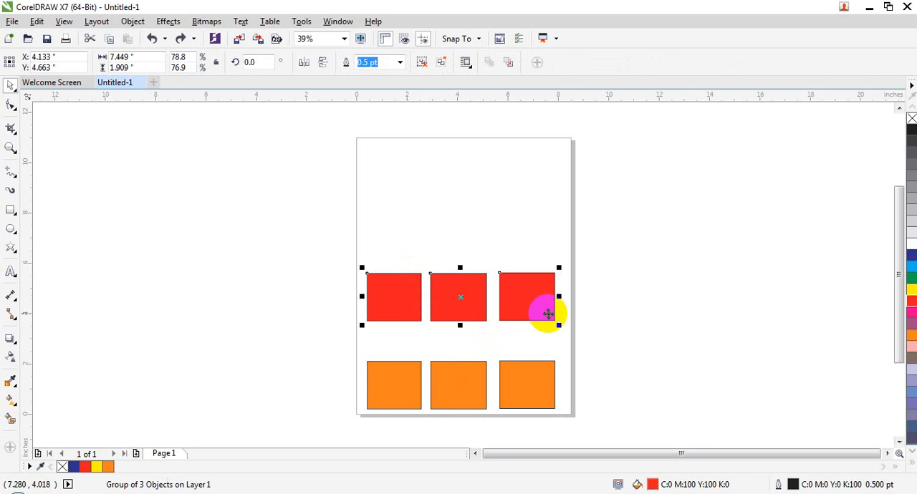
{"action": "left_click", "coordinate": [459, 370], "text": "shift"}
{"action": "left_click", "coordinate": [133, 21]}
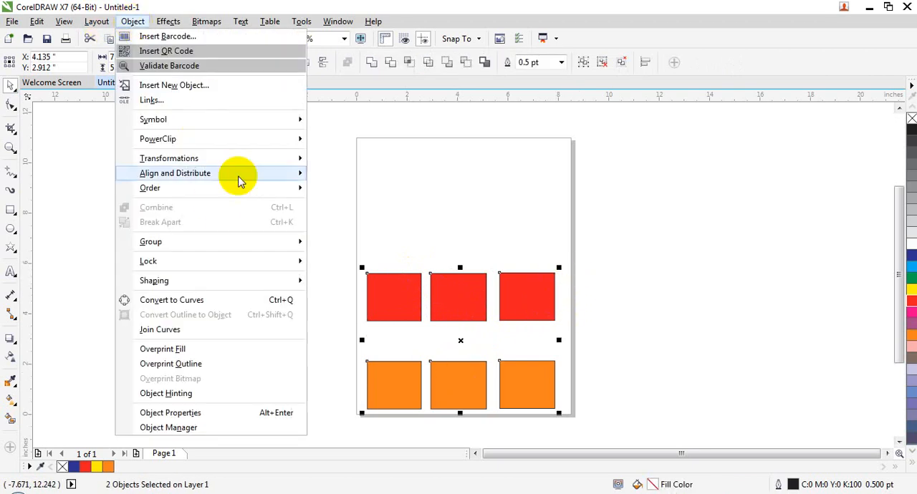
{"action": "mouse_move", "coordinate": [251, 243]}
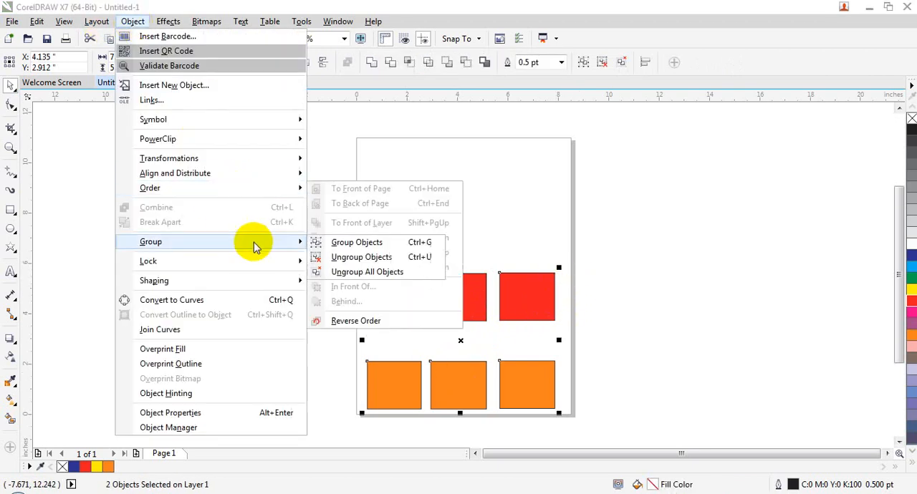
{"action": "left_click", "coordinate": [366, 272]}
- Try moving the last red and last orange rectangles off individually, and undo both moves
{"action": "left_click_drag", "start_coordinate": [552, 287], "coordinate": [613, 221]}
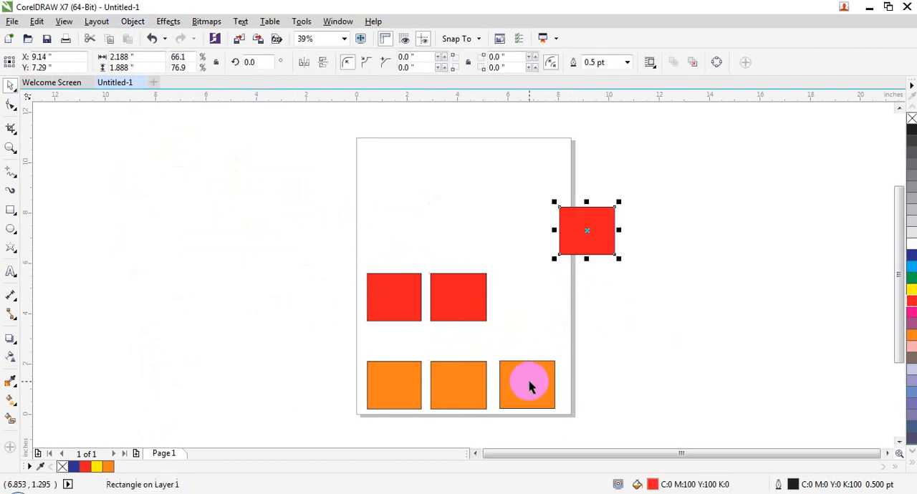
{"action": "left_click_drag", "start_coordinate": [531, 387], "coordinate": [719, 325]}
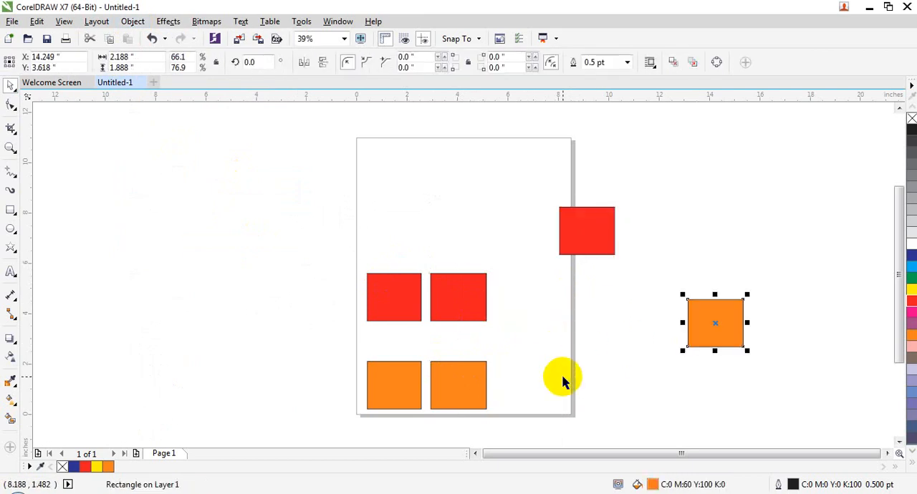
{"action": "key", "text": "ctrl+z"}
{"action": "key", "text": "ctrl+z"}
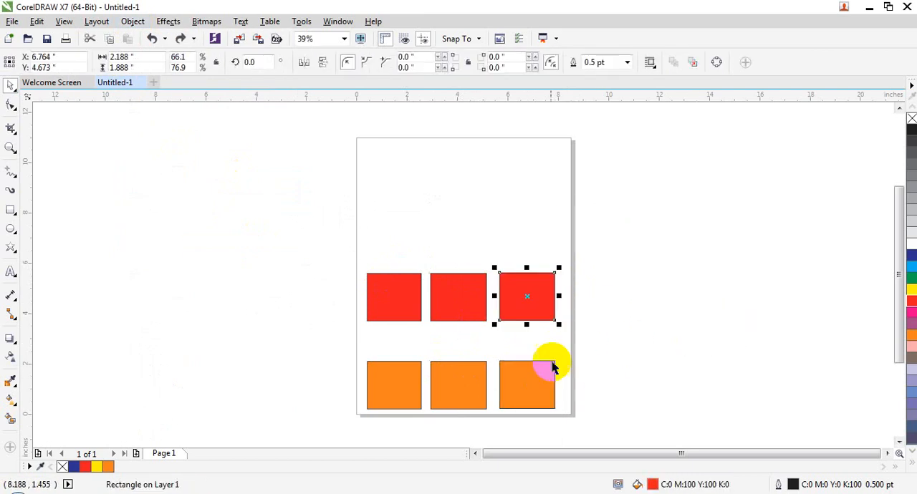
- Examine the availability of the Group commands with nothing selected, and the commands offered for one red rectangle
{"action": "left_click", "coordinate": [555, 208]}
{"action": "left_click", "coordinate": [133, 20]}
{"action": "mouse_move", "coordinate": [215, 158]}
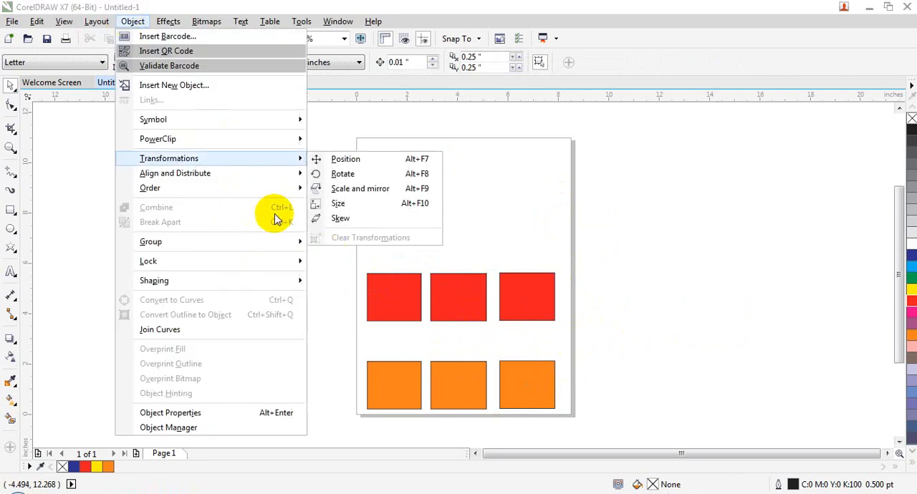
{"action": "mouse_move", "coordinate": [266, 242]}
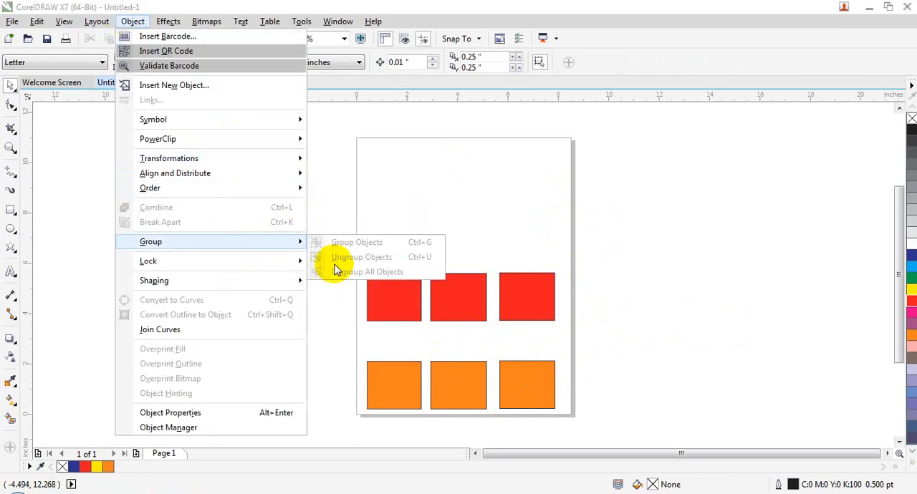
{"action": "left_click", "coordinate": [423, 301]}
{"action": "left_click", "coordinate": [420, 301]}
{"action": "right_click", "coordinate": [418, 299]}
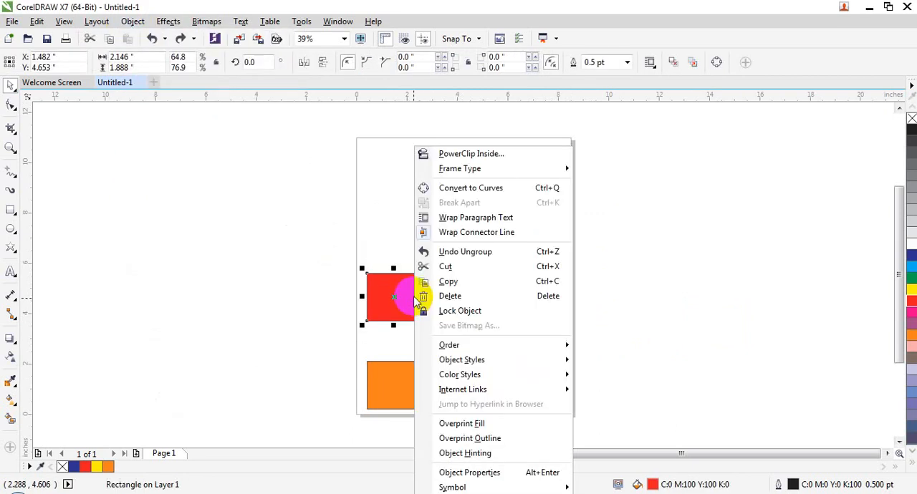
{"action": "left_click", "coordinate": [399, 350]}
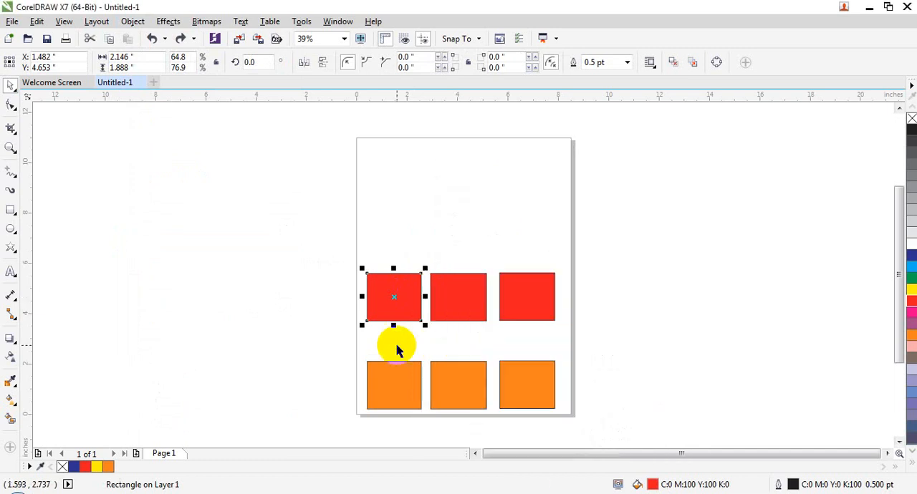
- Select all three red rectangles and examine the object commands offered for them, such as Combine and Group Objects
{"action": "left_click", "coordinate": [472, 308], "text": "shift"}
{"action": "left_click", "coordinate": [547, 296], "text": "shift"}
{"action": "right_click", "coordinate": [456, 295]}
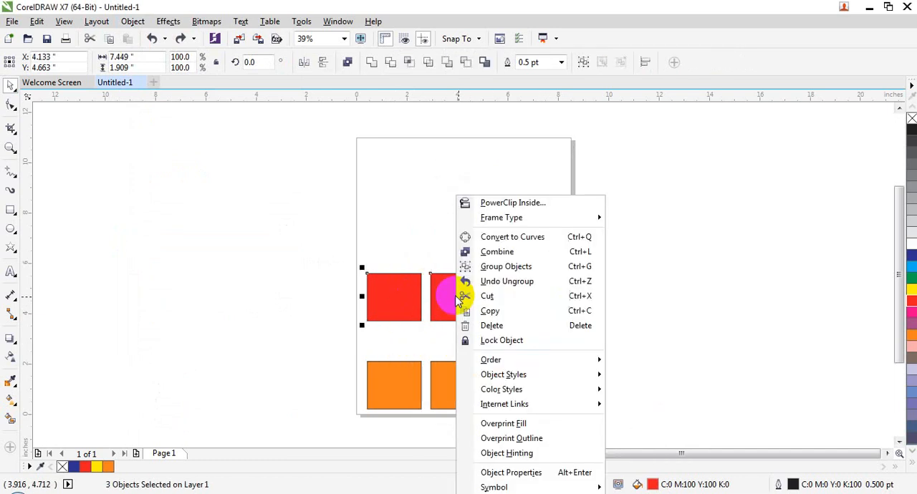
{"action": "mouse_move", "coordinate": [483, 380]}
{"action": "mouse_move", "coordinate": [491, 364]}
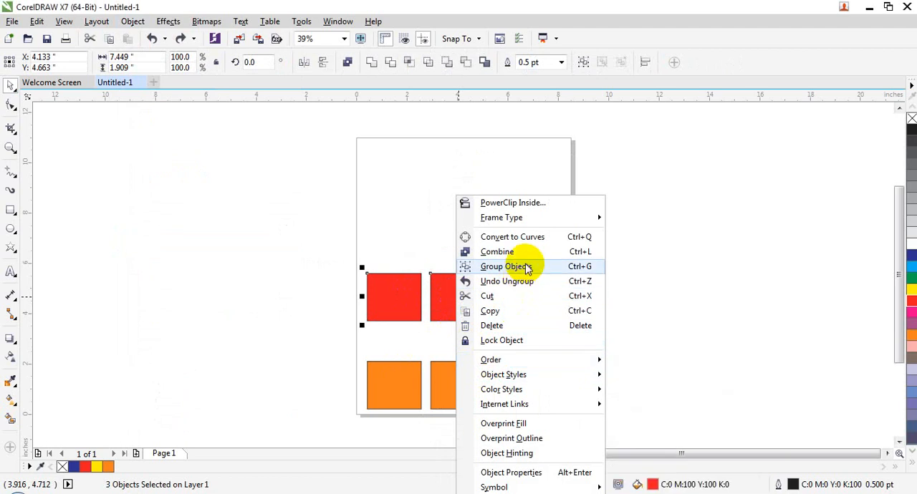
{"action": "left_click", "coordinate": [381, 227]}
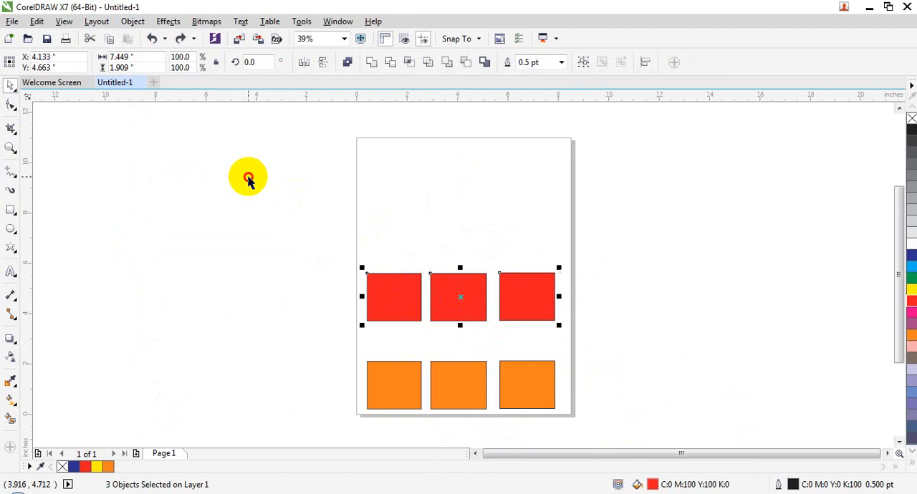
- Examine the Group and Lock options for the three selected rectangles, and return to selecting red rectangles singly
{"action": "left_click", "coordinate": [131, 21]}
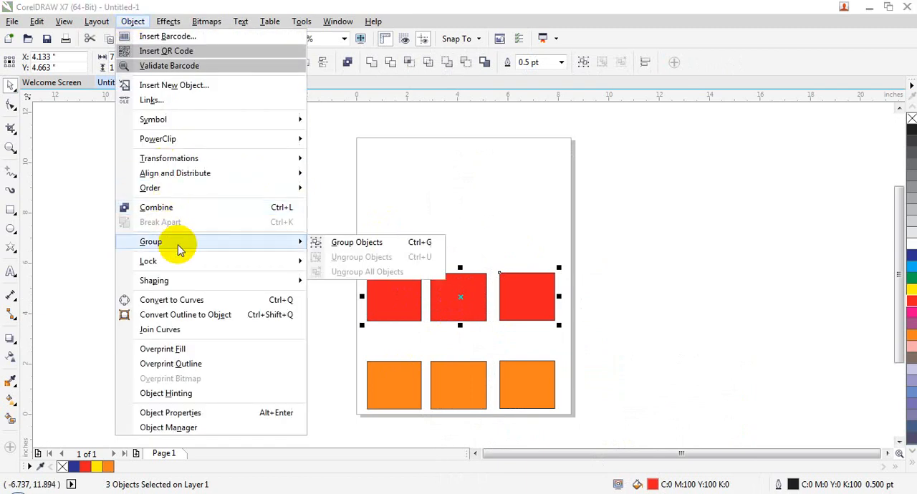
{"action": "mouse_move", "coordinate": [180, 263]}
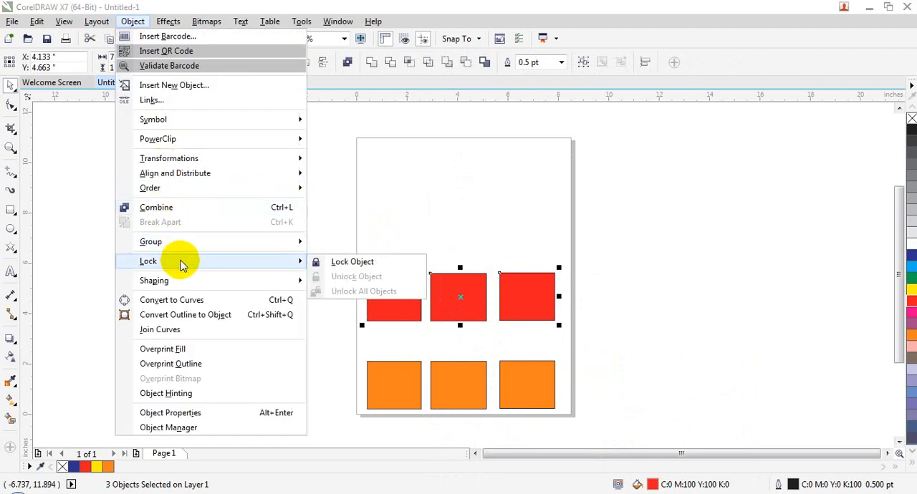
{"action": "left_click", "coordinate": [751, 420]}
{"action": "left_click", "coordinate": [751, 419]}
{"action": "left_click", "coordinate": [548, 316]}
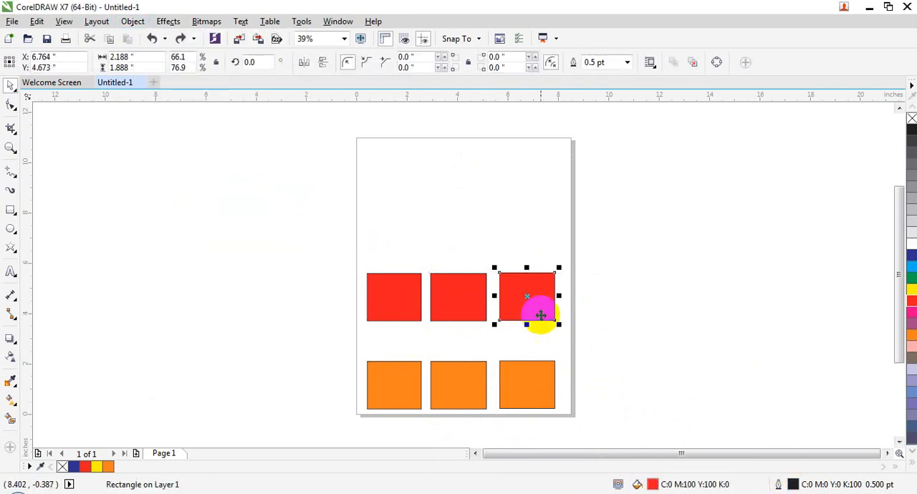
{"action": "left_click", "coordinate": [471, 306]}
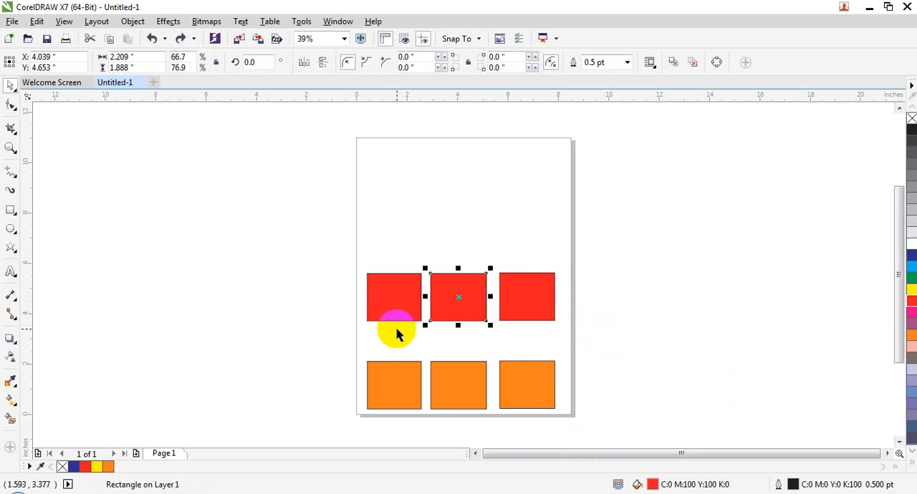
- Delete all three orange rectangles from the lower row
{"action": "left_click", "coordinate": [461, 388]}
{"action": "key", "text": "Delete"}
{"action": "left_click", "coordinate": [516, 384]}
{"action": "key", "text": "Delete"}
{"action": "left_click", "coordinate": [410, 368]}
{"action": "key", "text": "Delete"}
- Move the first red rectangle off the page's left side and round it with the Distort tool at an amplitude of about -23
{"action": "left_click", "coordinate": [413, 304]}
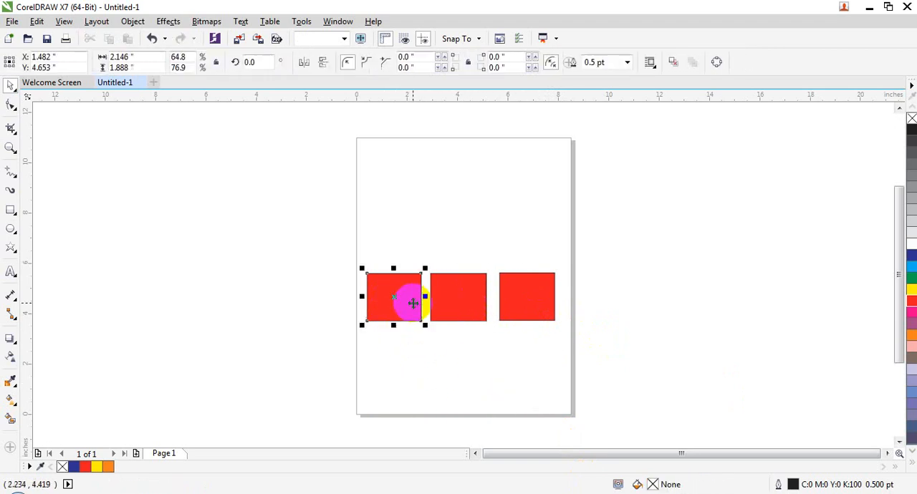
{"action": "left_click_drag", "start_coordinate": [400, 289], "coordinate": [295, 230]}
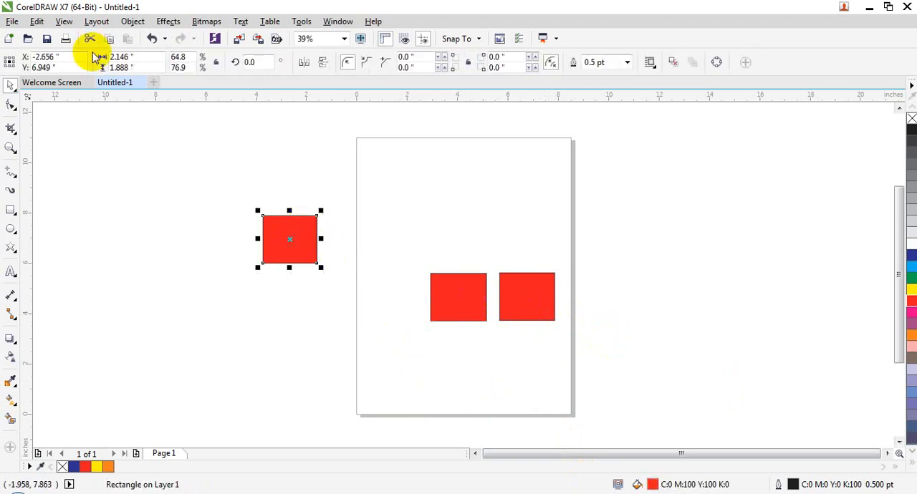
{"action": "left_click", "coordinate": [11, 340]}
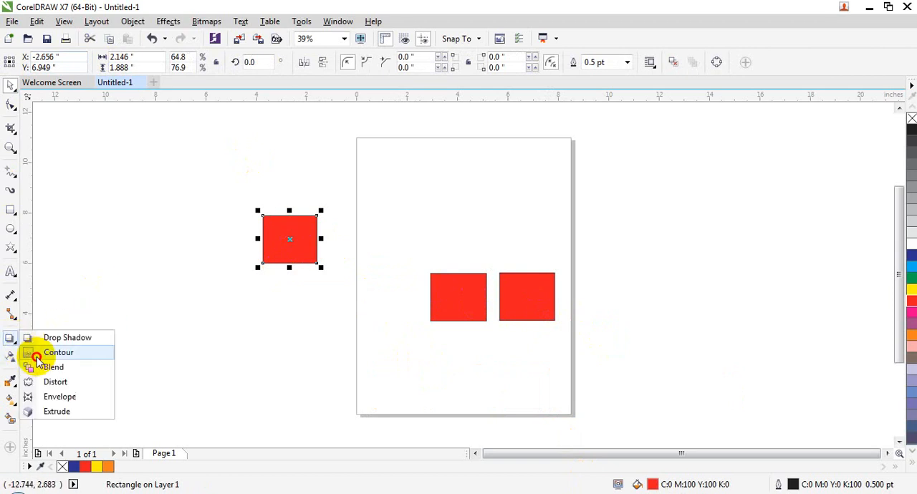
{"action": "left_click", "coordinate": [69, 352]}
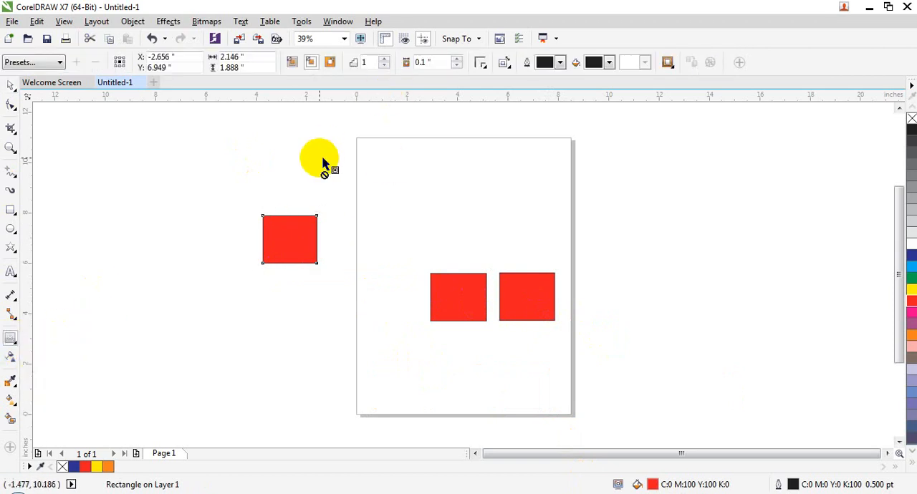
{"action": "left_click_drag", "start_coordinate": [10, 343], "coordinate": [65, 383]}
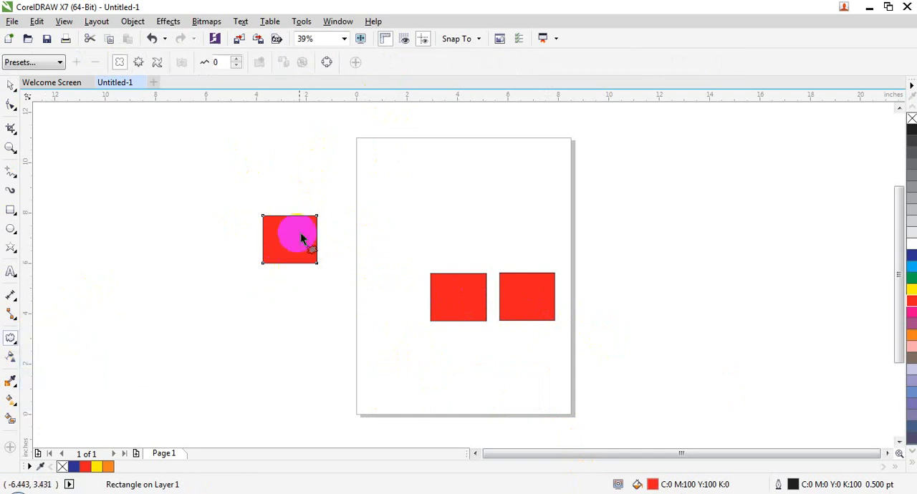
{"action": "mouse_move", "coordinate": [313, 215]}
{"action": "left_mouse_down"}
{"action": "mouse_move", "coordinate": [302, 234]}
{"action": "mouse_move", "coordinate": [301, 226]}
{"action": "left_mouse_up"}
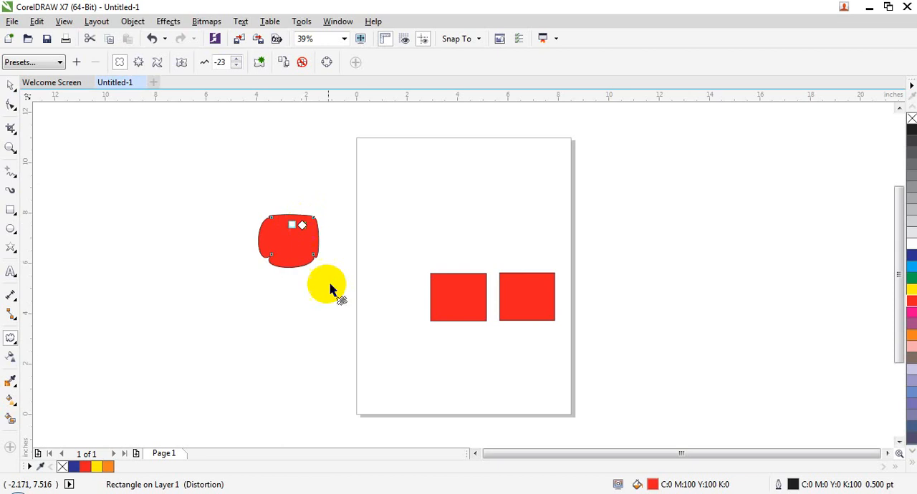
{"action": "left_click", "coordinate": [10, 86]}
{"action": "left_click", "coordinate": [241, 295]}
{"action": "left_click", "coordinate": [308, 260]}
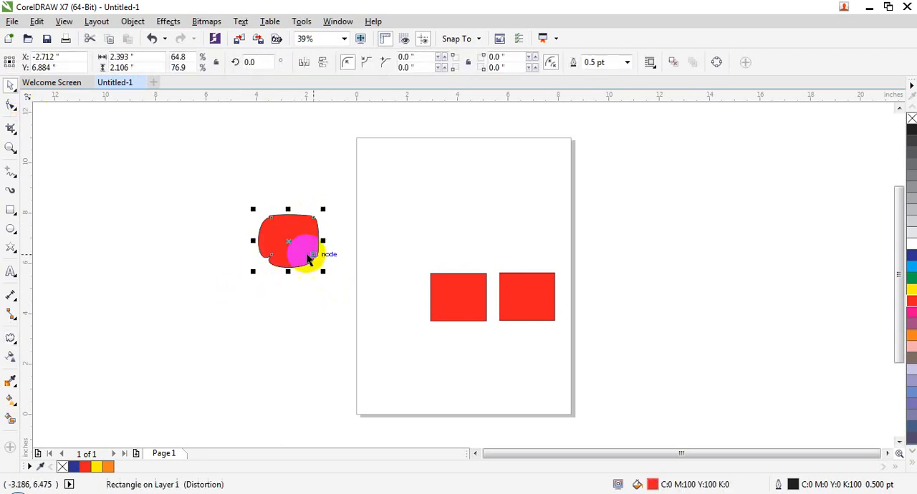
{"action": "left_click_drag", "start_coordinate": [901, 256], "coordinate": [906, 255]}
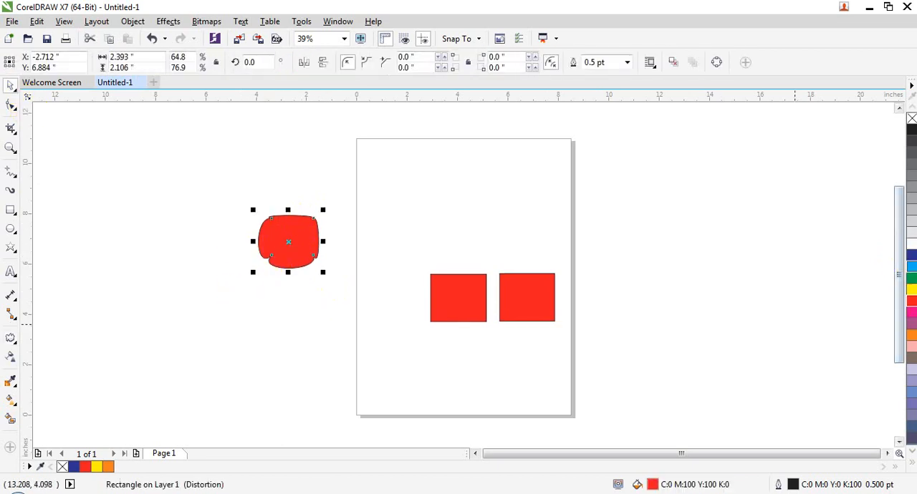
- Fill the rounded shape beside the page with blue and lock it
{"action": "left_click", "coordinate": [911, 256]}
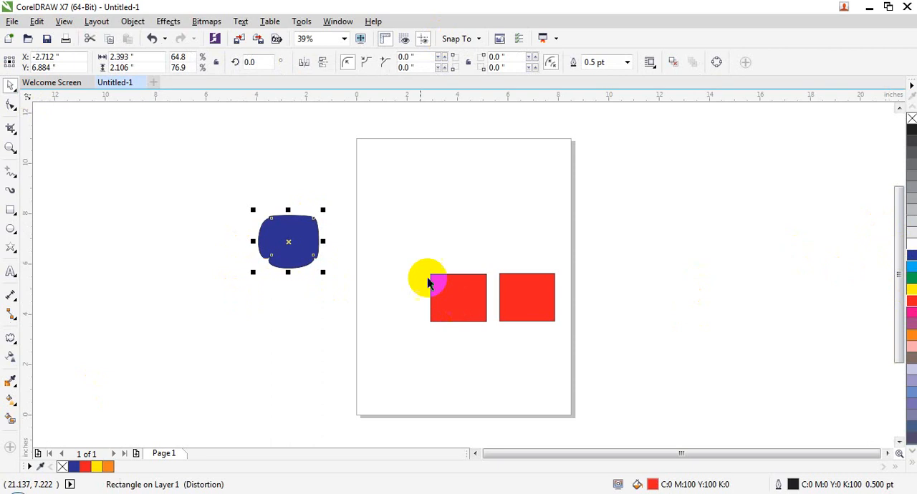
{"action": "left_click", "coordinate": [132, 22]}
{"action": "mouse_move", "coordinate": [256, 261]}
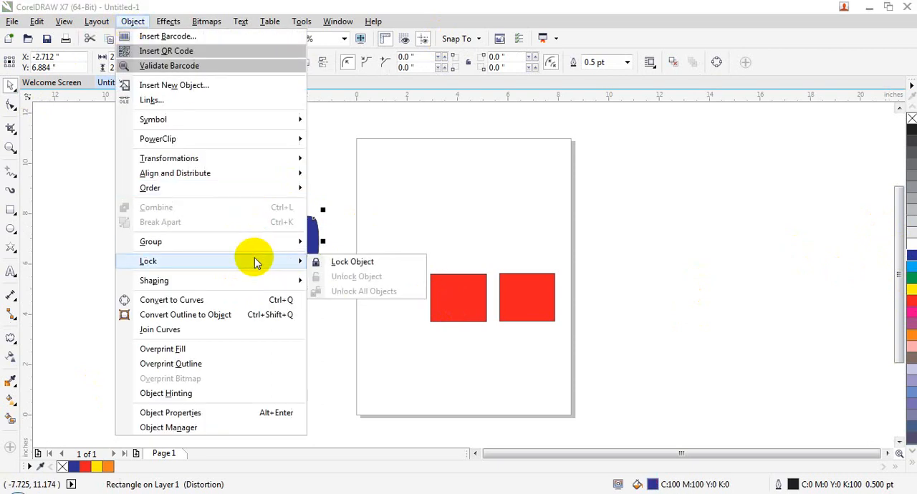
{"action": "left_click", "coordinate": [352, 262]}
- Try to select and move the locked blue shape
{"action": "left_click", "coordinate": [293, 231]}
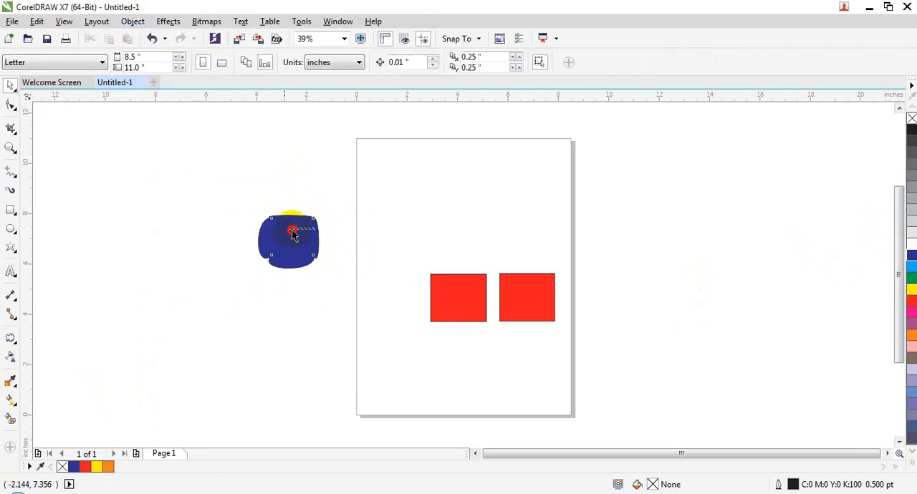
{"action": "left_click", "coordinate": [290, 230]}
{"action": "left_click", "coordinate": [319, 315]}
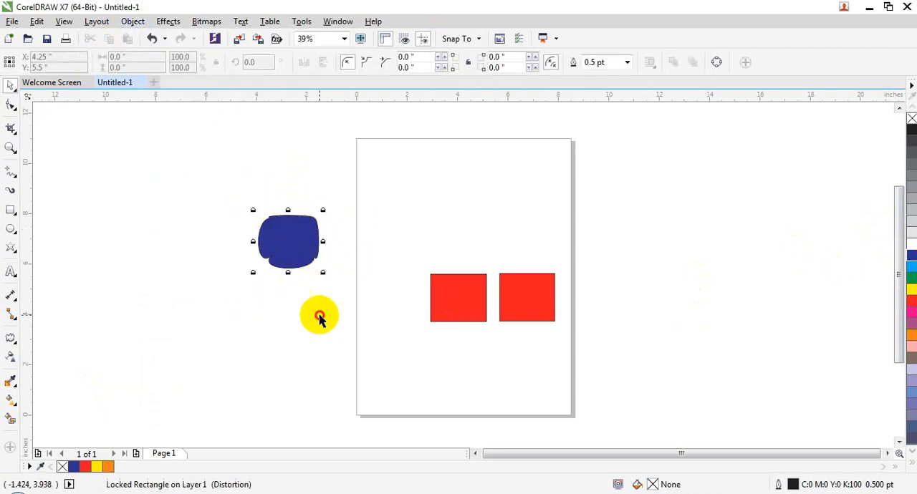
{"action": "left_click_drag", "start_coordinate": [291, 228], "coordinate": [303, 253]}
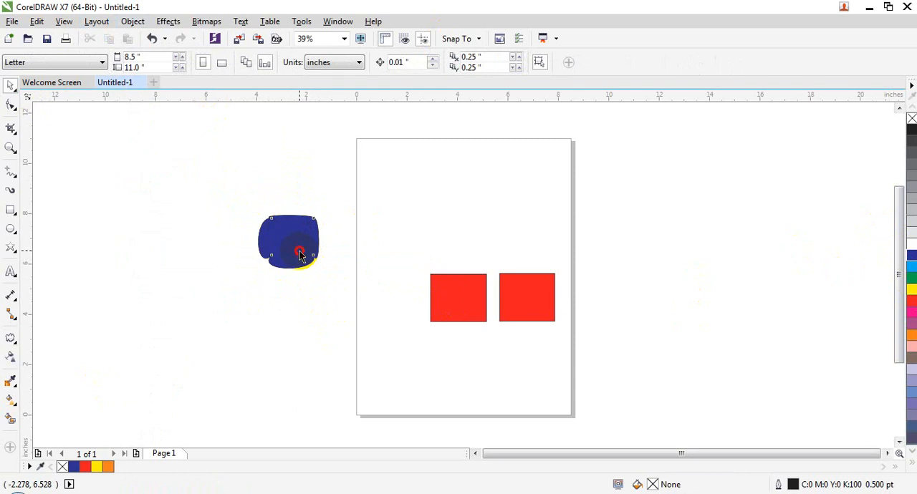
{"action": "left_click_drag", "start_coordinate": [323, 274], "coordinate": [346, 308]}
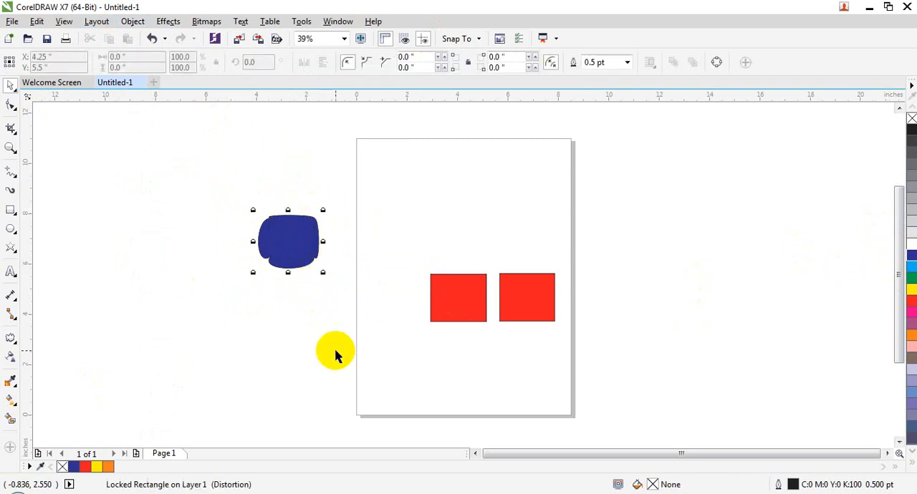
- Lock the first of the two red rectangles on the page
{"action": "left_click", "coordinate": [449, 286]}
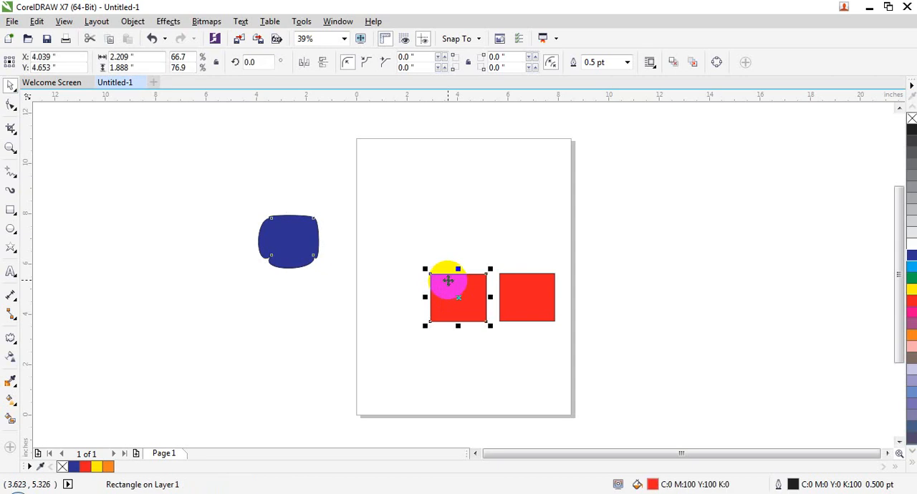
{"action": "left_click", "coordinate": [133, 20]}
{"action": "left_click", "coordinate": [459, 279]}
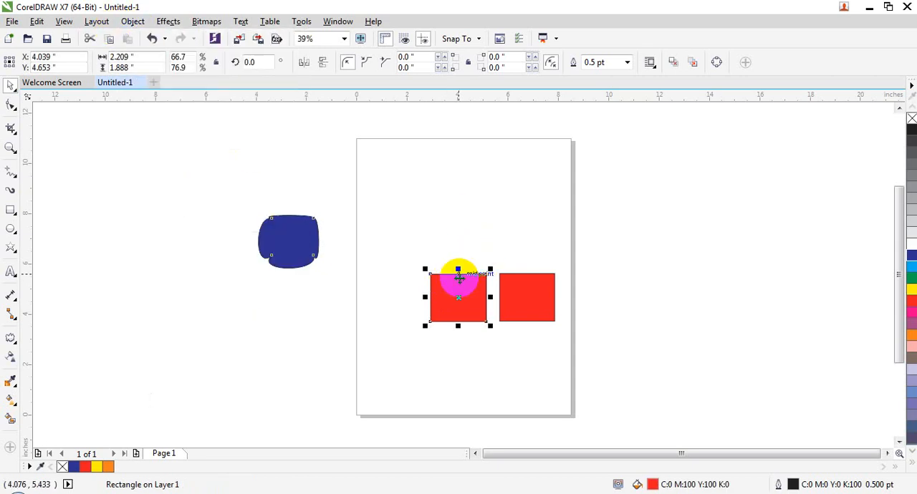
{"action": "right_click", "coordinate": [455, 286]}
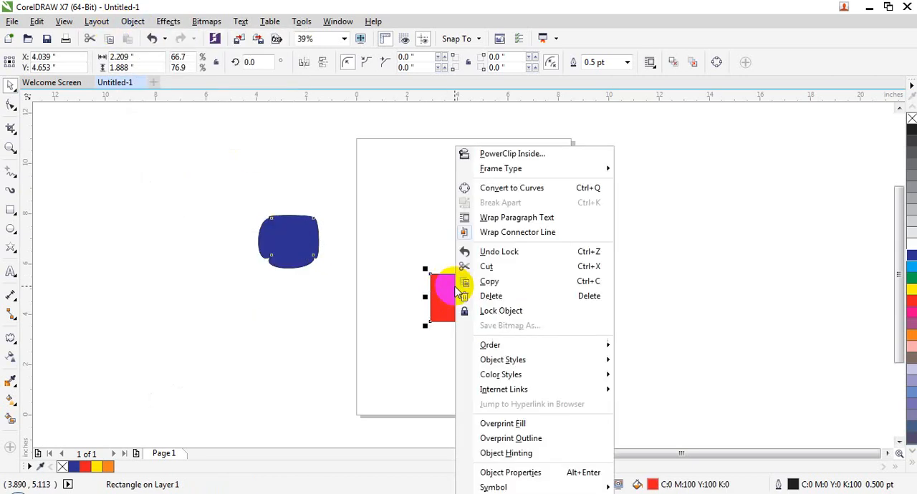
{"action": "left_click", "coordinate": [466, 311]}
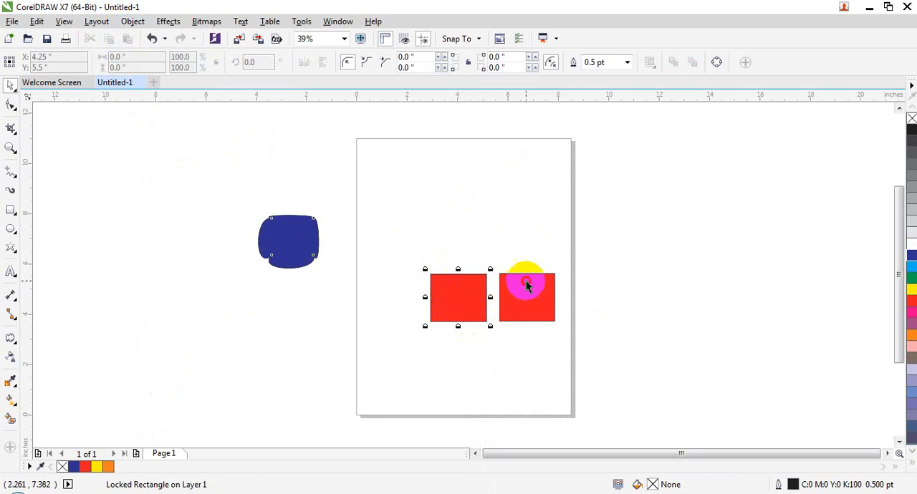
- Move the unlocked red rectangle off the page's right side and test whether the locked shapes can be selected
{"action": "left_click_drag", "start_coordinate": [526, 285], "coordinate": [646, 194]}
{"action": "left_click", "coordinate": [594, 279]}
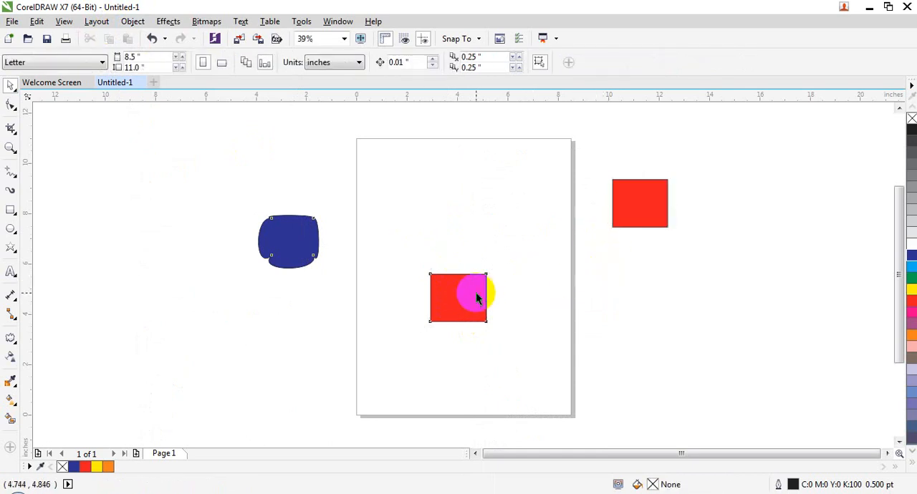
{"action": "left_click", "coordinate": [312, 244]}
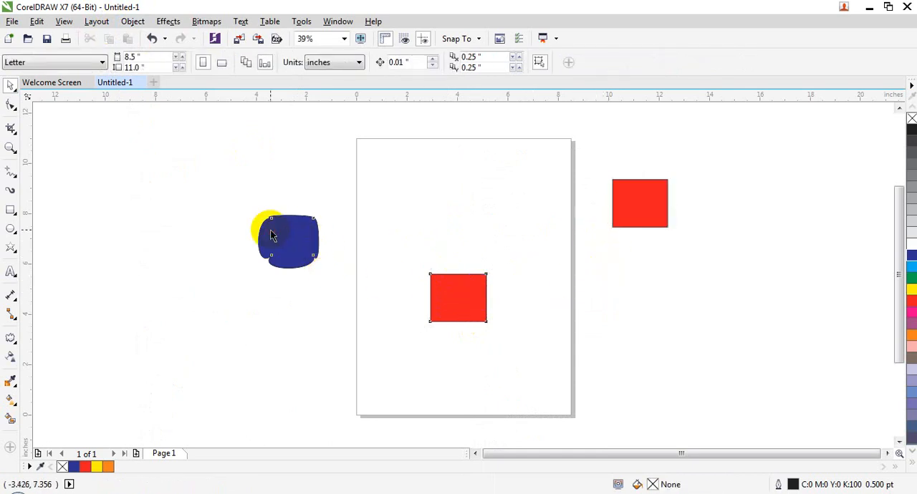
{"action": "left_click", "coordinate": [476, 297]}
{"action": "left_click_drag", "start_coordinate": [628, 205], "coordinate": [631, 203]}
{"action": "left_click", "coordinate": [420, 291]}
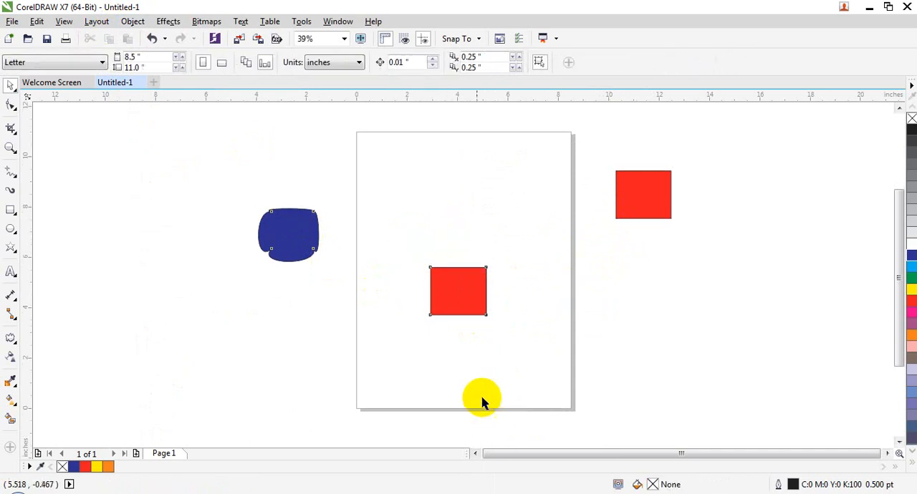
{"action": "left_click_drag", "start_coordinate": [382, 240], "coordinate": [500, 321]}
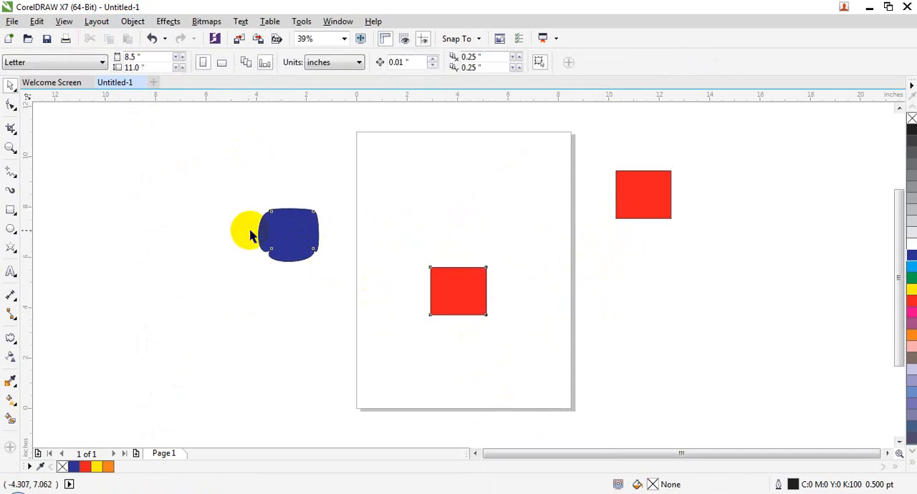
- Examine the Unlock Object command offered for the locked blue shape and the locked red rectangle
{"action": "right_click", "coordinate": [278, 235]}
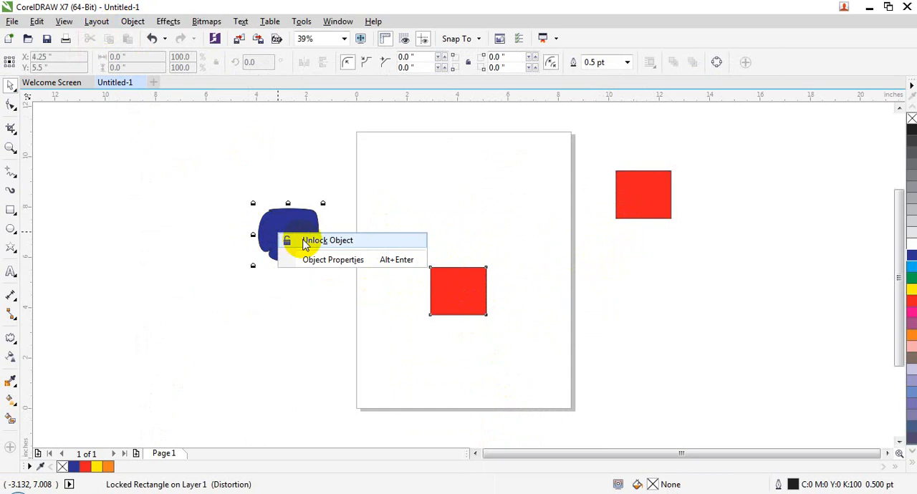
{"action": "left_click", "coordinate": [475, 291]}
{"action": "right_click", "coordinate": [475, 290]}
{"action": "left_click", "coordinate": [499, 295]}
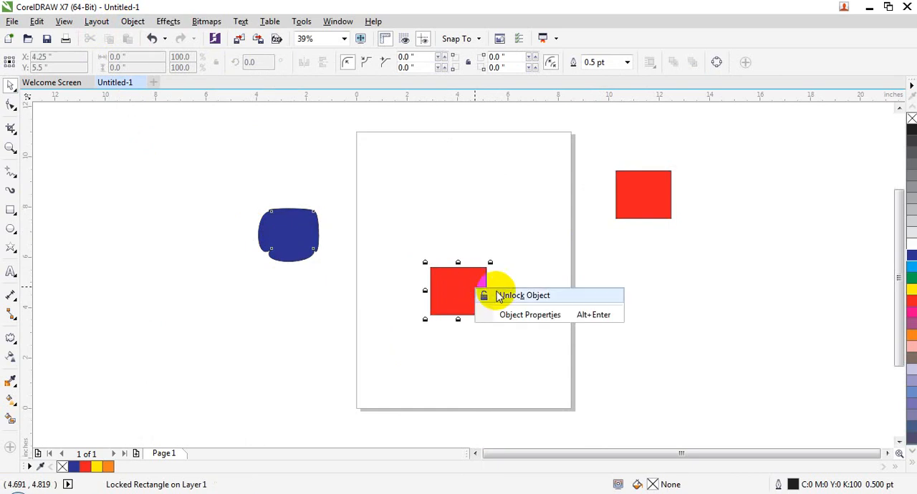
{"action": "right_click", "coordinate": [276, 223]}
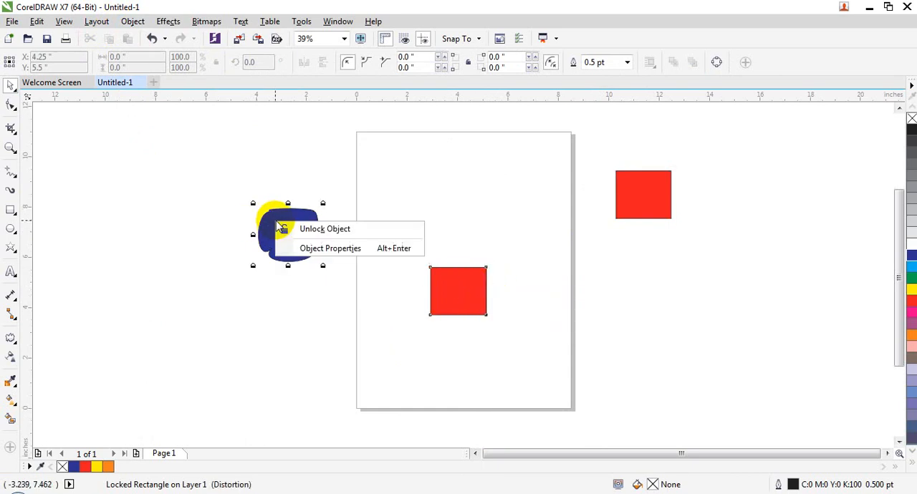
- Unlock all locked objects in the drawing at once
{"action": "left_click", "coordinate": [132, 22]}
{"action": "mouse_move", "coordinate": [274, 260]}
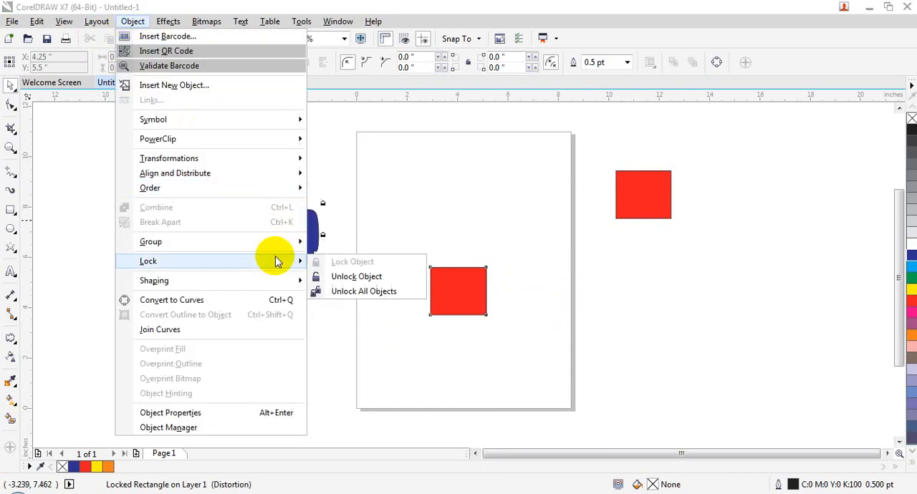
{"action": "left_click", "coordinate": [329, 291]}
- Move the unlocked red rectangle slightly to the right and the blue shape further left of the page
{"action": "left_click", "coordinate": [446, 293]}
{"action": "left_click", "coordinate": [504, 320]}
{"action": "left_click_drag", "start_coordinate": [480, 308], "coordinate": [528, 308]}
{"action": "left_click_drag", "start_coordinate": [293, 235], "coordinate": [247, 249]}
{"action": "left_click", "coordinate": [245, 293]}
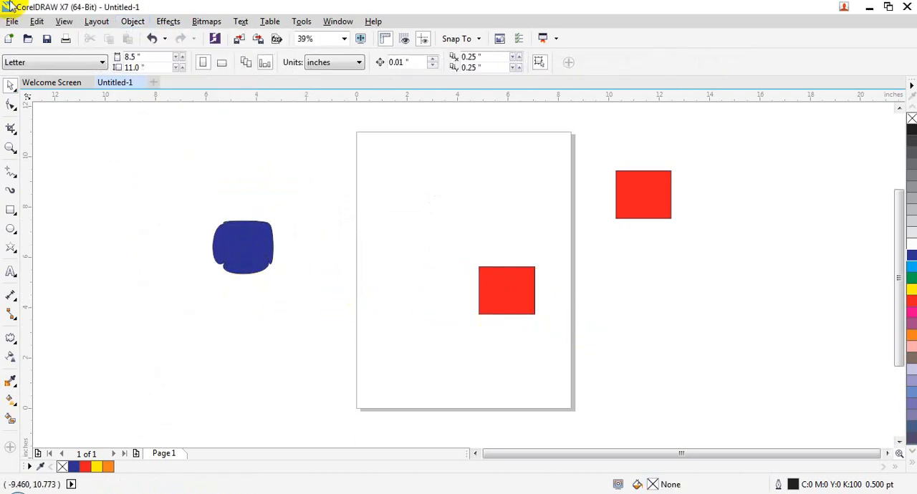
- Examine the Lock and Shaping commands with no object selected
{"action": "left_click", "coordinate": [129, 21]}
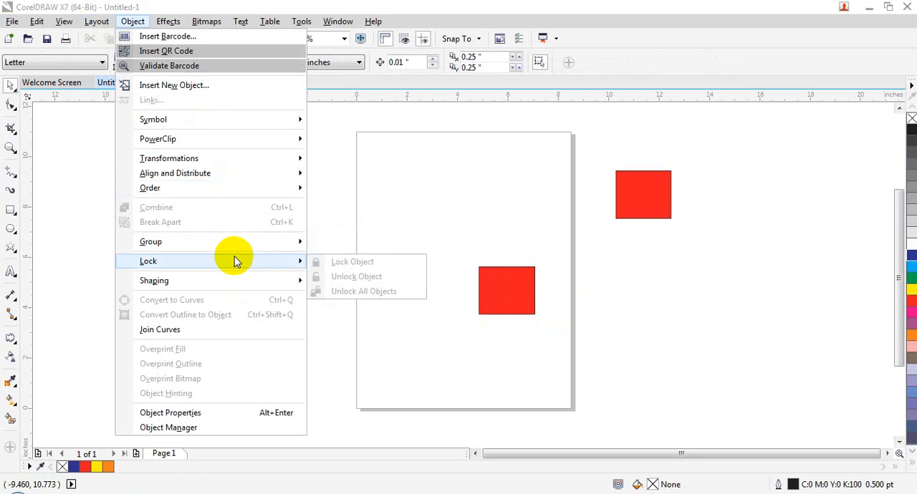
{"action": "mouse_move", "coordinate": [236, 288]}
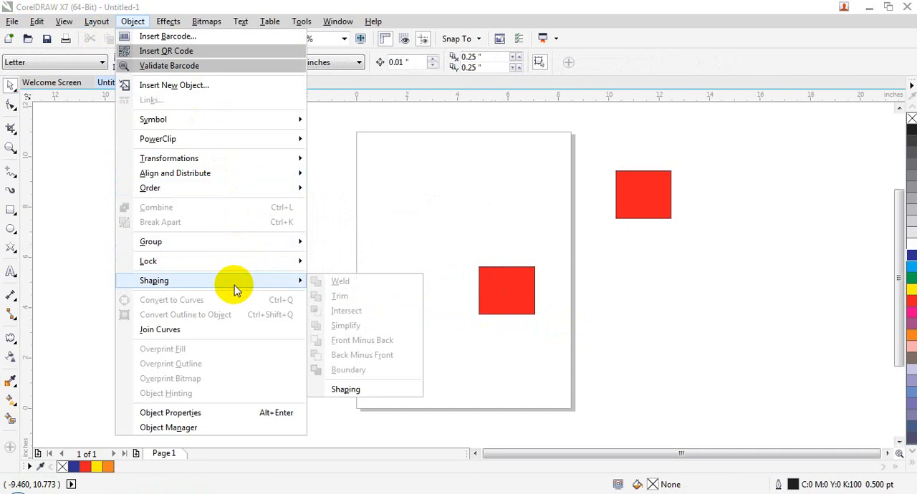
{"action": "left_click", "coordinate": [523, 358]}
- Delete the blue shape and the red rectangle lying to the right of the page
{"action": "left_click", "coordinate": [521, 301]}
{"action": "left_click", "coordinate": [243, 254]}
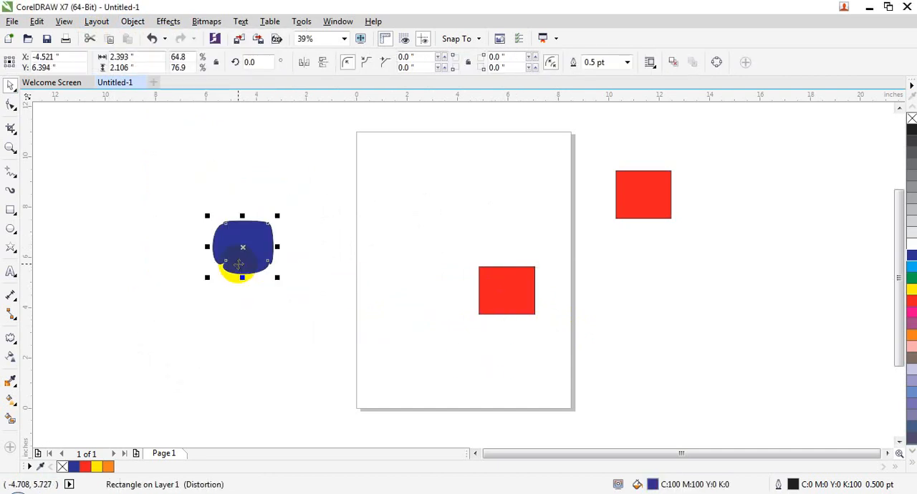
{"action": "key", "text": "Delete"}
{"action": "left_click", "coordinate": [642, 203]}
{"action": "key", "text": "Delete"}
- Move the remaining red rectangle to the upper page and enlarge it to about 4.6 by 3.9 inches
{"action": "left_click_drag", "start_coordinate": [523, 290], "coordinate": [446, 194]}
{"action": "left_click_drag", "start_coordinate": [463, 225], "coordinate": [548, 282]}
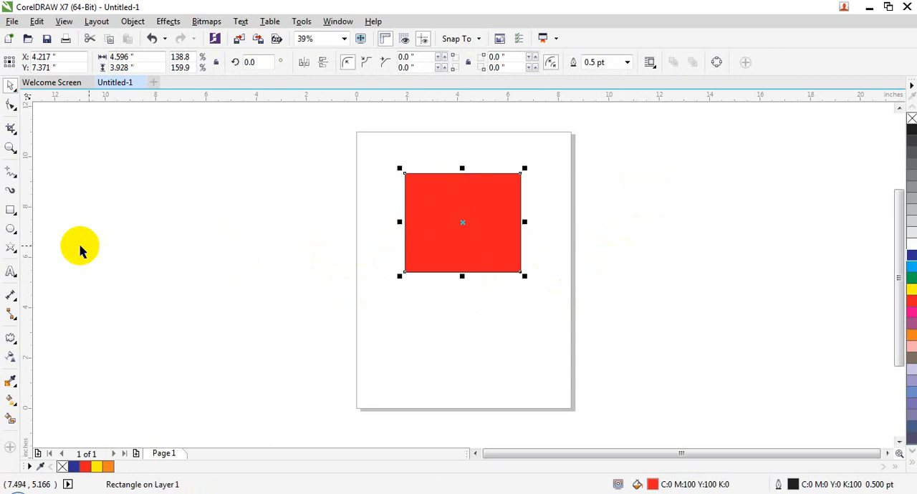
- Draw an ellipse about 3.6 by 3.1 inches overlapping the red rectangle's lower-right corner
{"action": "left_click", "coordinate": [13, 229]}
{"action": "left_click_drag", "start_coordinate": [462, 223], "coordinate": [549, 313]}
{"action": "key", "text": "ctrl+z"}
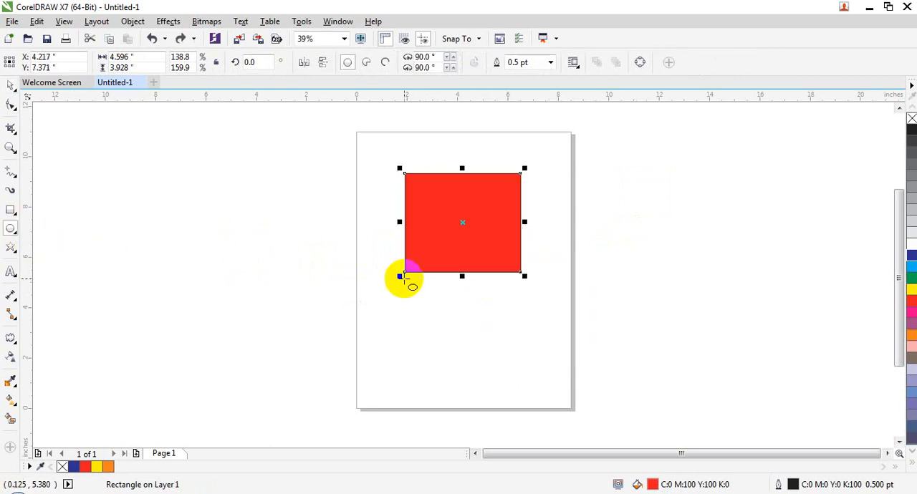
{"action": "left_click_drag", "start_coordinate": [454, 236], "coordinate": [552, 318]}
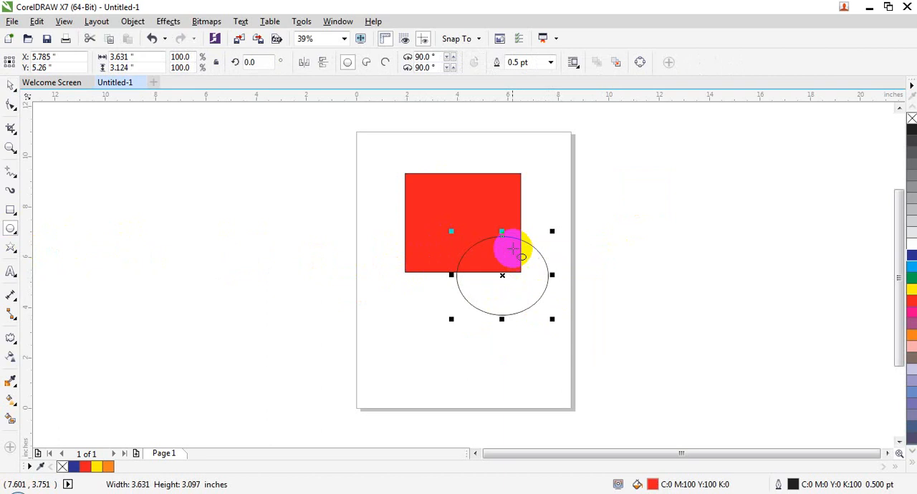
{"action": "left_click", "coordinate": [499, 232]}
- Fill the new ellipse with yellow and deselect it
{"action": "left_click", "coordinate": [8, 87]}
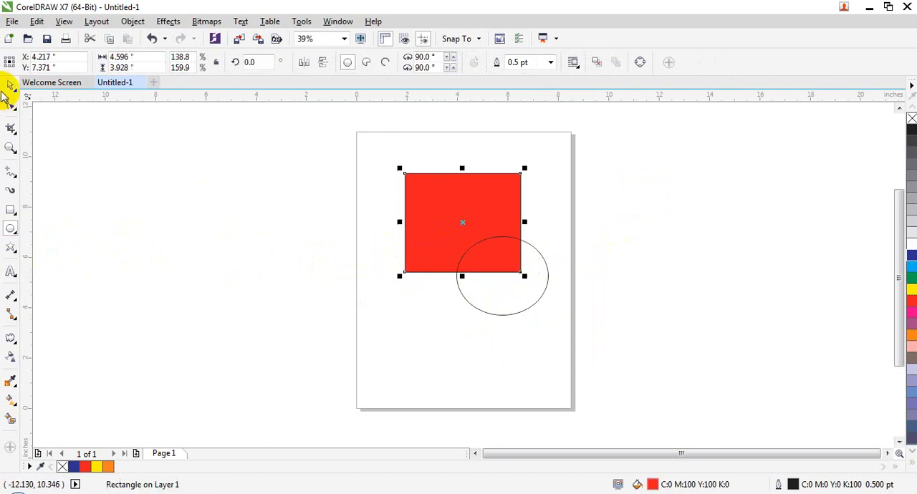
{"action": "left_click", "coordinate": [504, 273]}
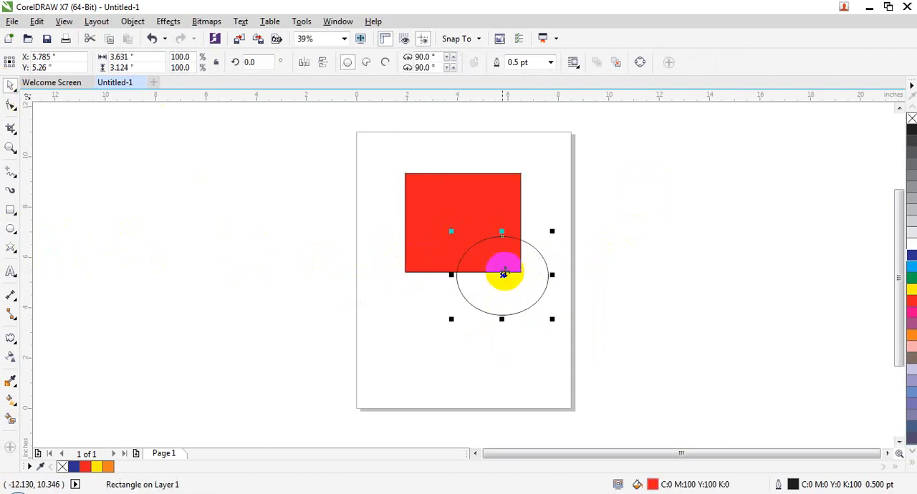
{"action": "left_click", "coordinate": [501, 231]}
{"action": "left_click", "coordinate": [912, 289]}
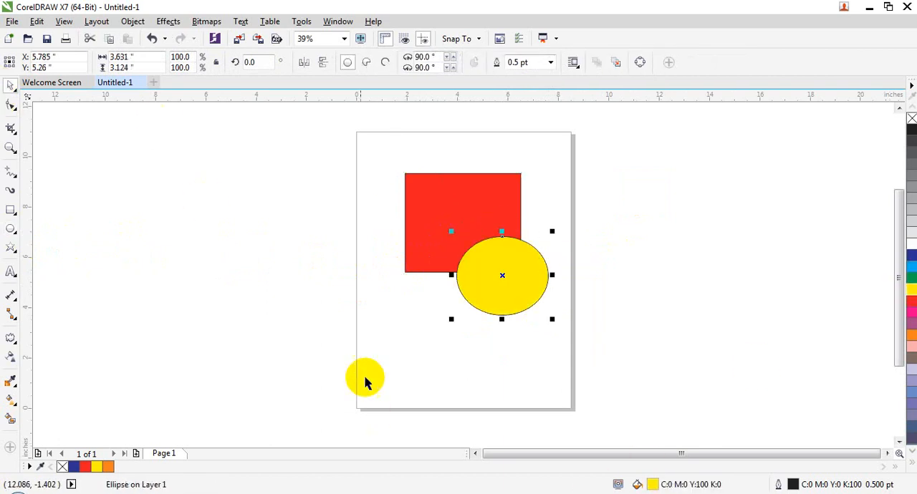
{"action": "left_click", "coordinate": [205, 391]}
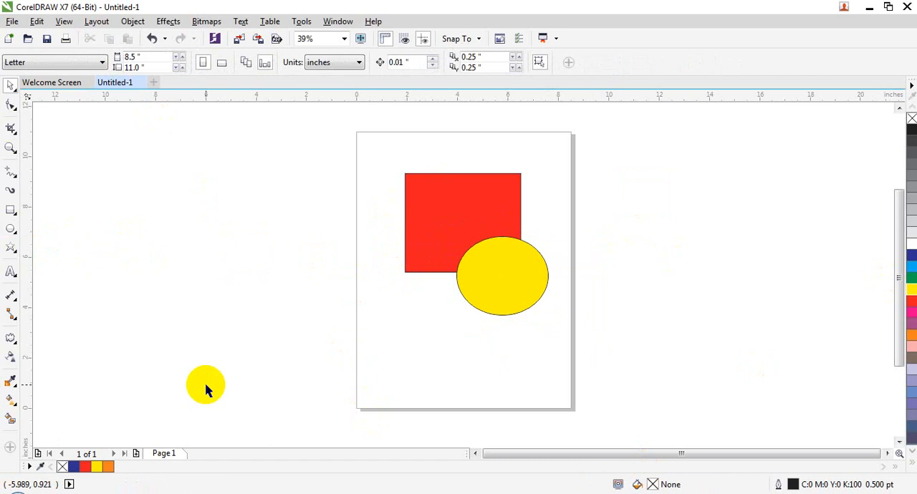
- Select the yellow ellipse and the red rectangle together and examine the Align and Distribute options
{"action": "left_click", "coordinate": [500, 274]}
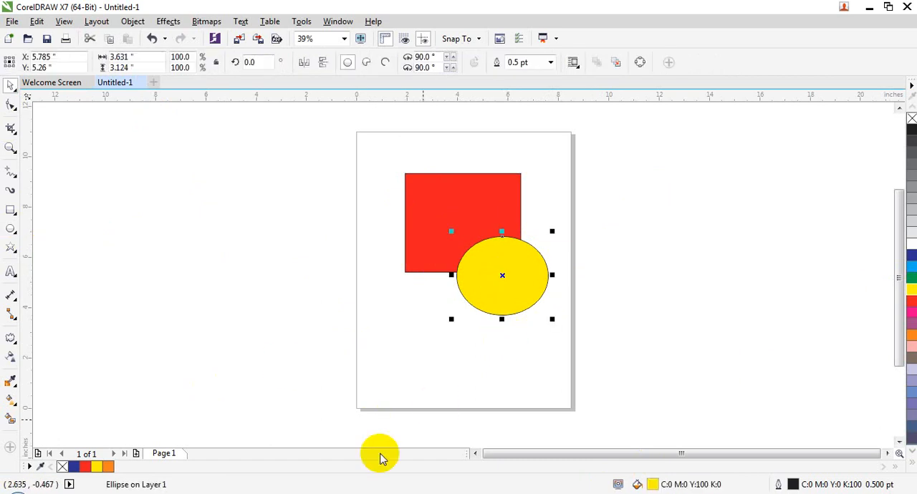
{"action": "left_click", "coordinate": [425, 258], "text": "shift"}
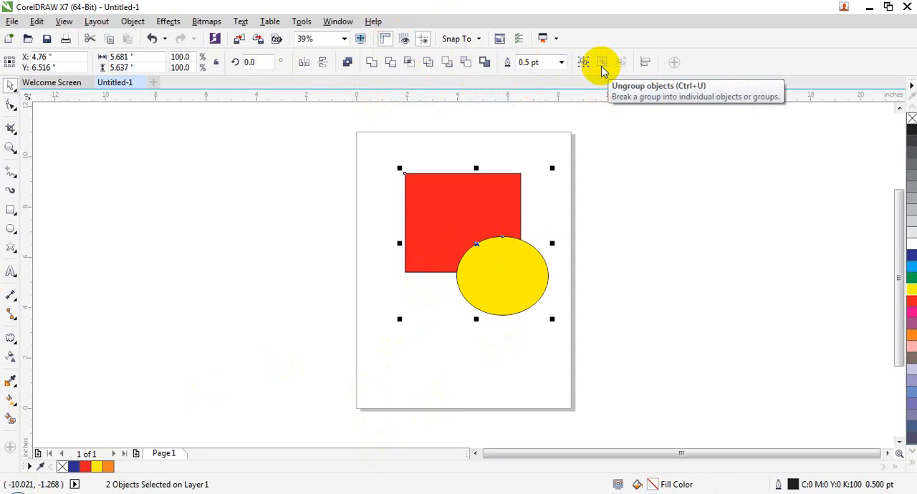
{"action": "left_click", "coordinate": [645, 64]}
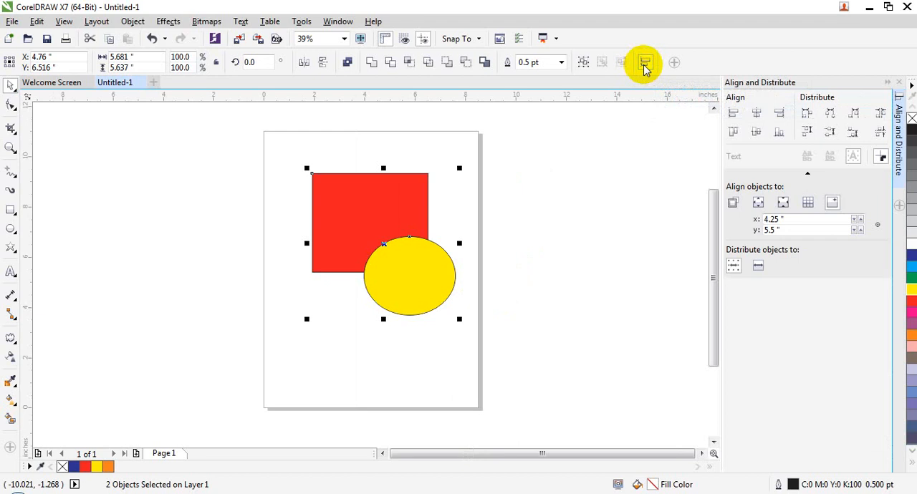
{"action": "left_click", "coordinate": [901, 83]}
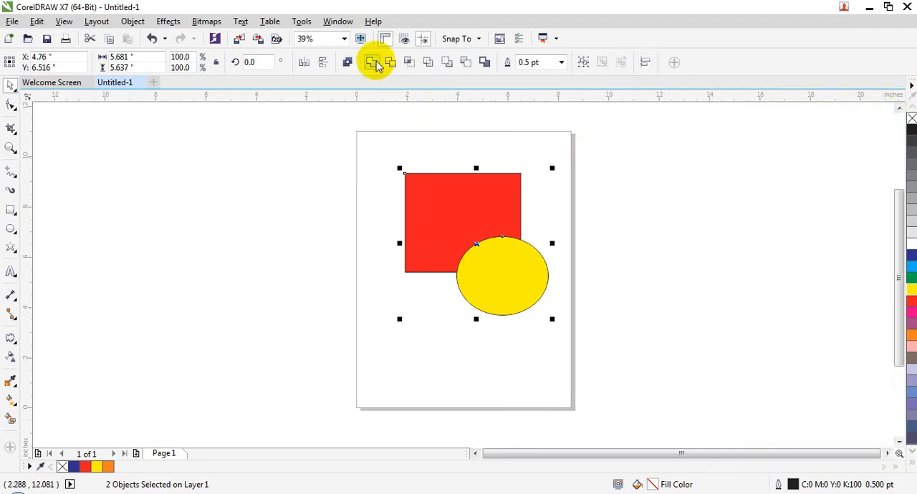
- Weld the selected ellipse and rectangle into a single shape
{"action": "left_click", "coordinate": [135, 23]}
{"action": "mouse_move", "coordinate": [281, 283]}
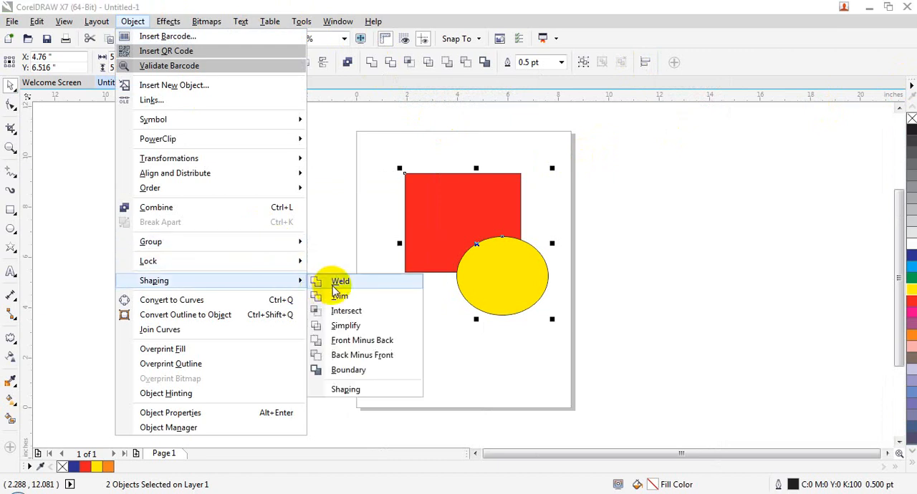
{"action": "left_click", "coordinate": [333, 287]}
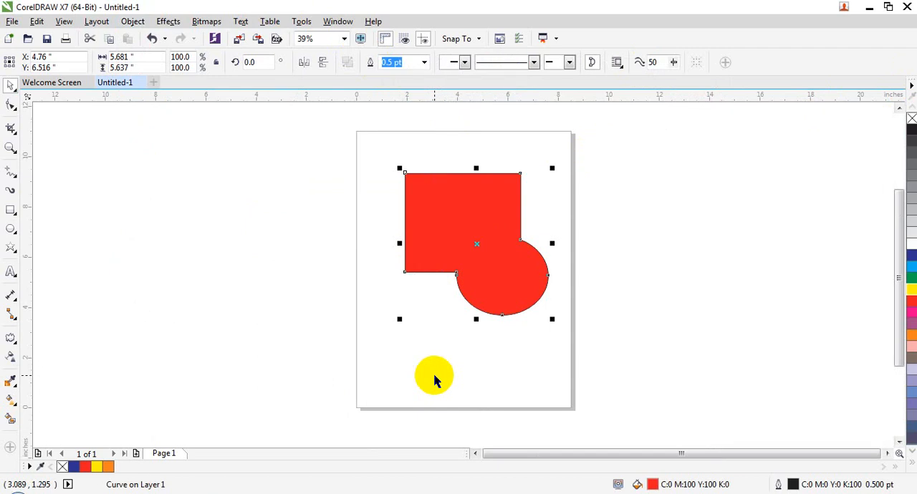
- Undo the weld of the yellow ellipse and red rectangle and clear the selection
{"action": "key", "text": "ctrl+z"}
{"action": "left_click", "coordinate": [713, 351]}
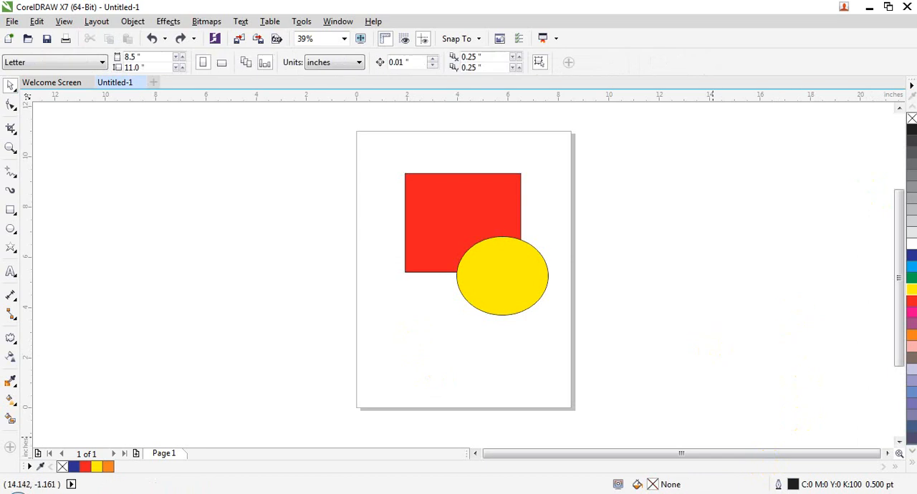
- Select the yellow ellipse and red rectangle, weld them again and move the welded shape around the page
{"action": "left_click", "coordinate": [445, 247]}
{"action": "left_click", "coordinate": [531, 346]}
{"action": "left_click", "coordinate": [509, 302]}
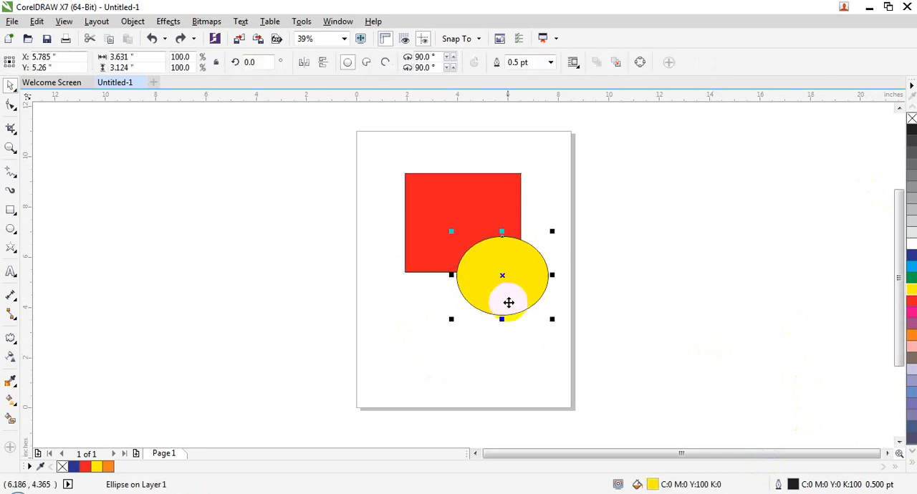
{"action": "left_click", "coordinate": [445, 211], "text": "shift"}
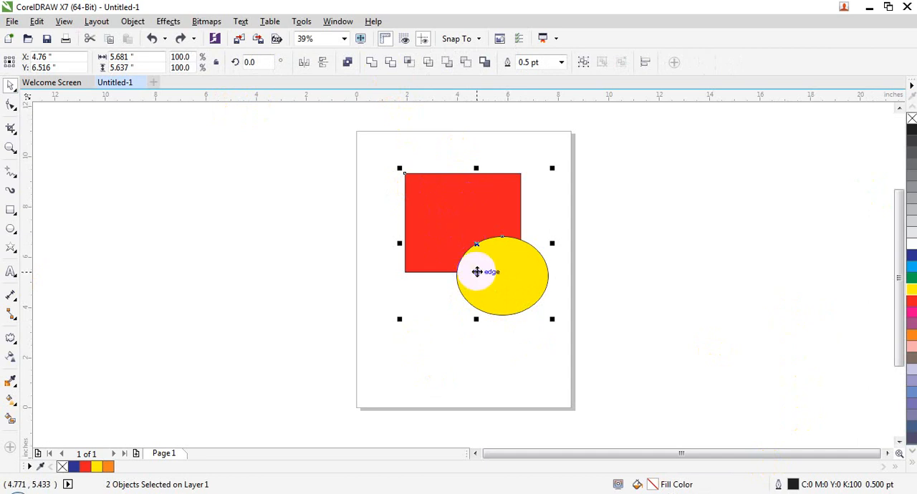
{"action": "left_click", "coordinate": [374, 62]}
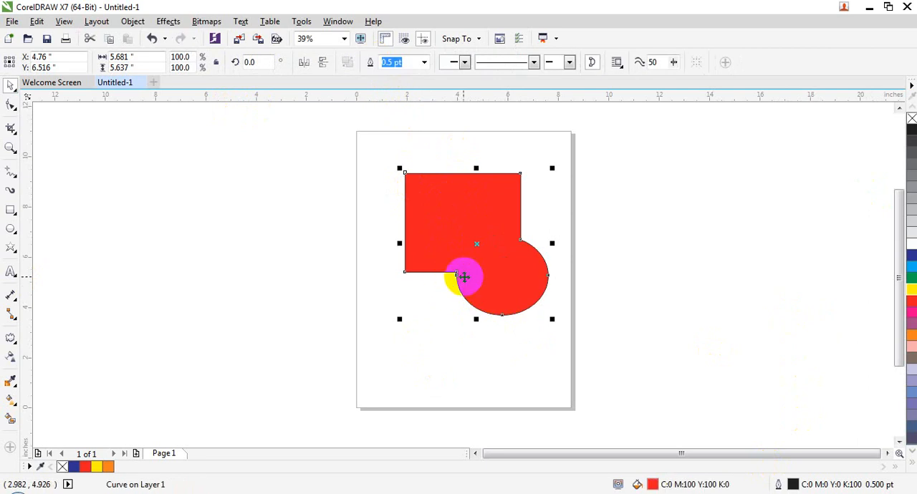
{"action": "left_click_drag", "start_coordinate": [466, 272], "coordinate": [426, 258]}
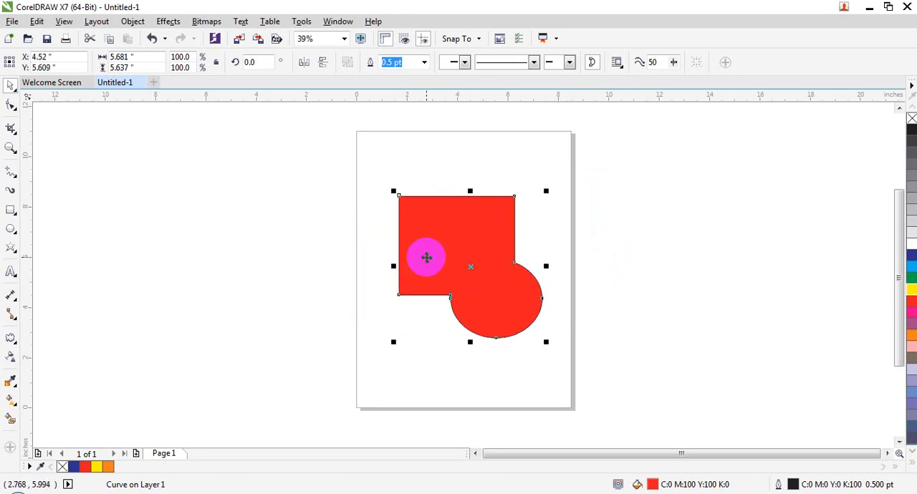
- Undo the moves of the welded shape, the weld itself and the ellipse's yellow fill
{"action": "key", "text": "ctrl+z"}
{"action": "key", "text": "ctrl+z"}
{"action": "key", "text": "ctrl+z"}
{"action": "key", "text": "ctrl+z"}
{"action": "key", "text": "ctrl+z"}
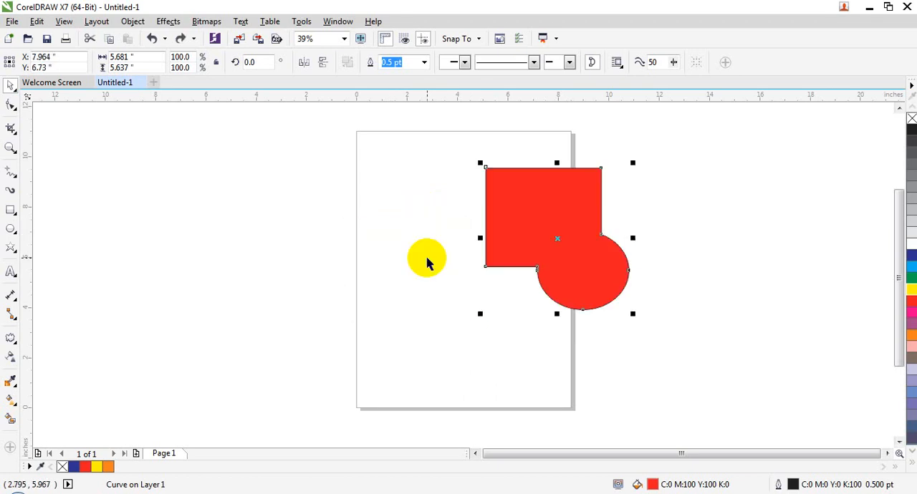
{"action": "key", "text": "ctrl+z"}
{"action": "key", "text": "ctrl+z"}
{"action": "key", "text": "ctrl+z"}
{"action": "key", "text": "ctrl+z"}
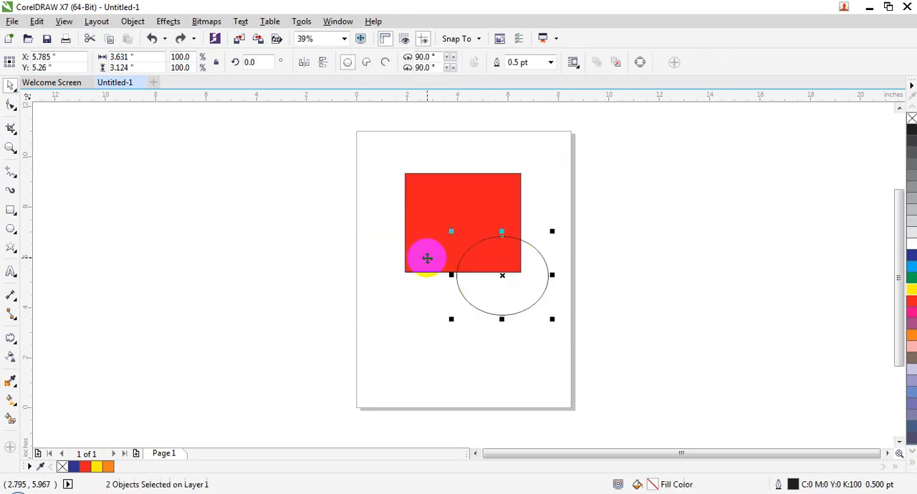
- Fill the unfilled ellipse with yellow again and deselect it
{"action": "left_click", "coordinate": [524, 298]}
{"action": "left_click", "coordinate": [824, 291]}
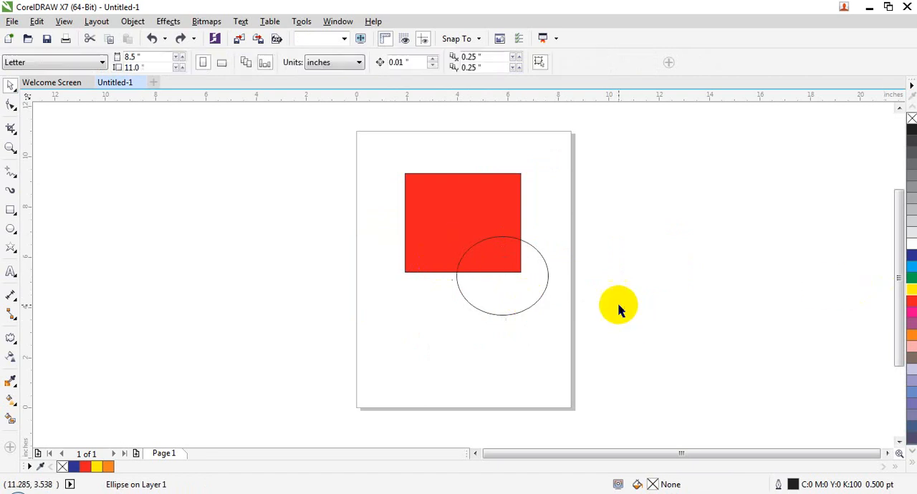
{"action": "left_click", "coordinate": [537, 288]}
{"action": "left_click_drag", "start_coordinate": [911, 290], "coordinate": [506, 302]}
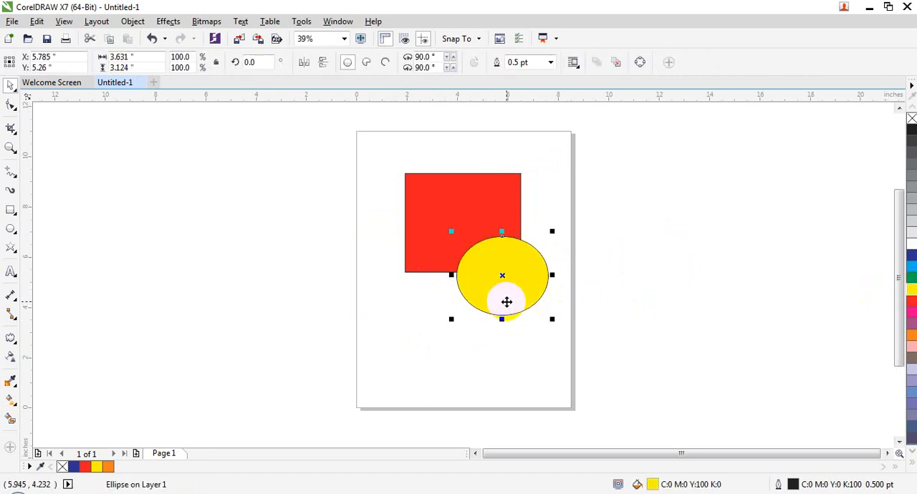
{"action": "left_click", "coordinate": [553, 328]}
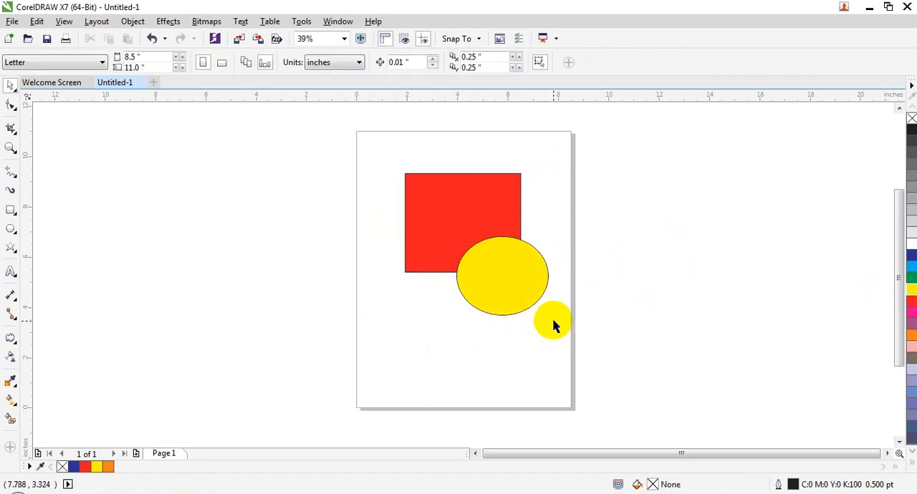
- Shrink the yellow ellipse to about 1.5 by 1.3 inches and place copies on all four corners of the red rectangle
{"action": "left_click", "coordinate": [538, 299]}
{"action": "left_click_drag", "start_coordinate": [552, 321], "coordinate": [458, 174]}
- Select the four small yellow ellipses and weld them into one object
{"action": "left_click", "coordinate": [512, 270], "text": "shift"}
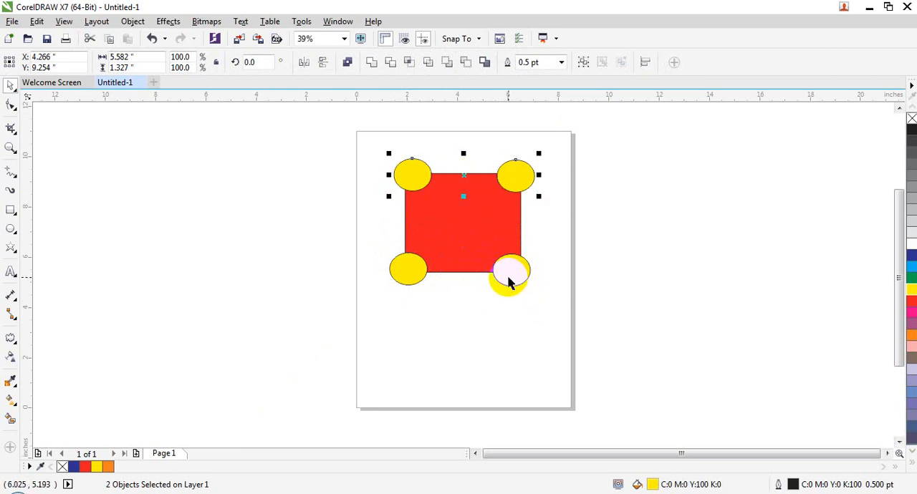
{"action": "left_click_drag", "start_coordinate": [509, 273], "coordinate": [398, 276]}
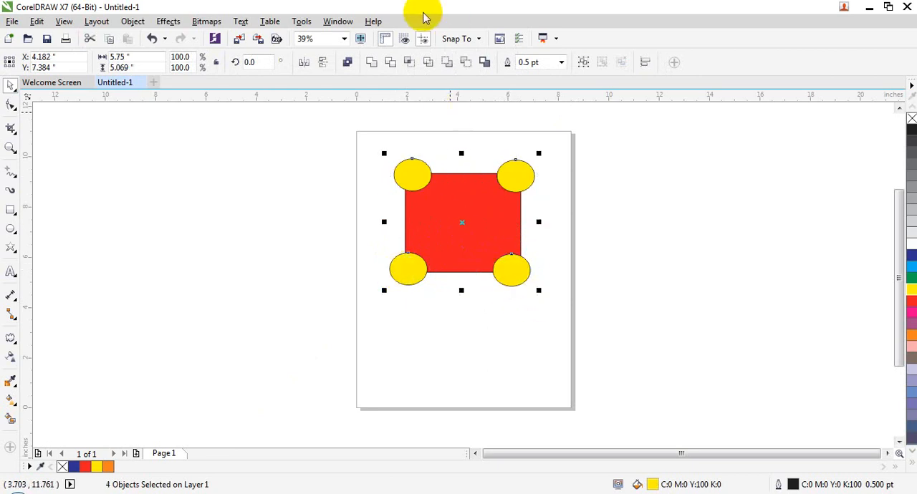
{"action": "left_click", "coordinate": [372, 64]}
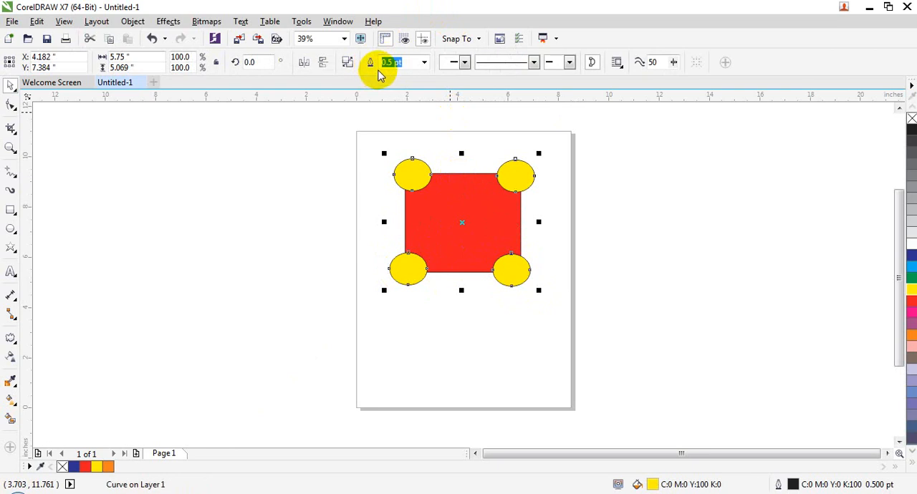
{"action": "key", "text": "ctrl+z"}
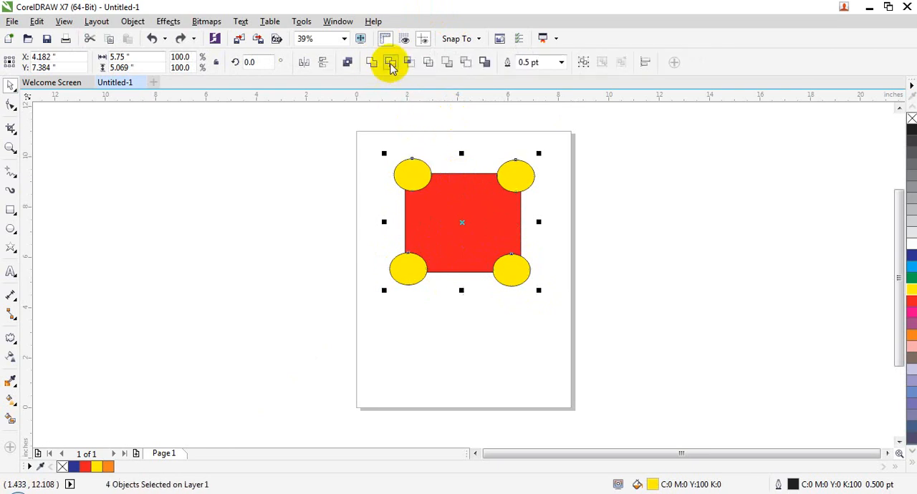
{"action": "left_click", "coordinate": [372, 64]}
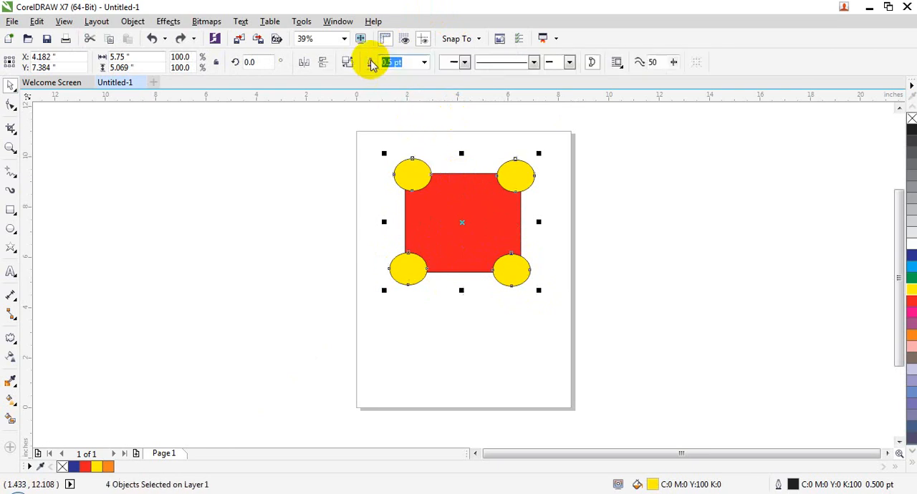
- Select the welded corner ellipses together with the red rectangle and weld them into a single shape
{"action": "left_click", "coordinate": [521, 294]}
{"action": "left_click", "coordinate": [493, 197]}
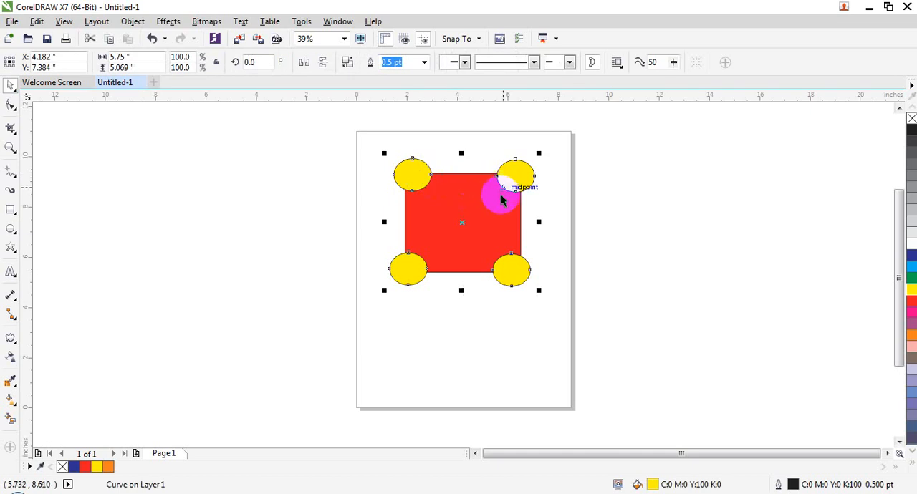
{"action": "left_click", "coordinate": [487, 217], "text": "shift"}
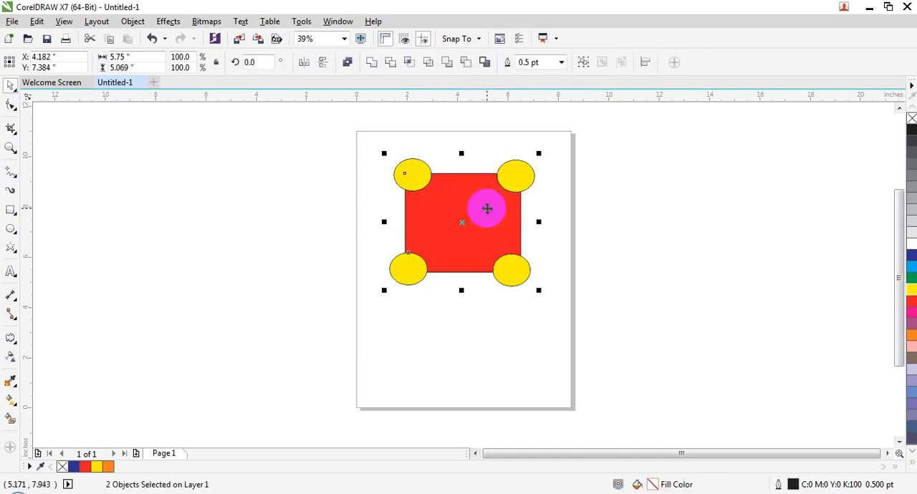
{"action": "left_click", "coordinate": [373, 65]}
{"action": "left_click", "coordinate": [431, 168]}
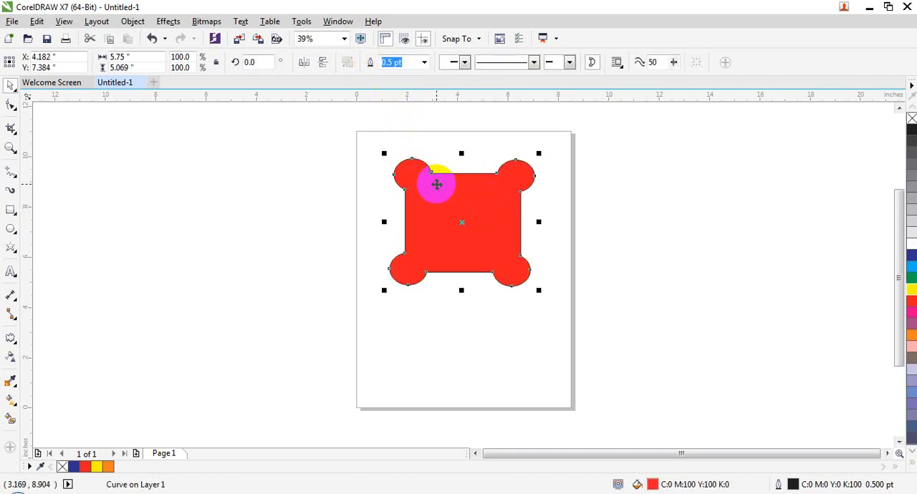
- Undo the welds and the ellipse copies on the rectangle's other corners
{"action": "key", "text": "ctrl+z"}
{"action": "key", "text": "ctrl+z"}
{"action": "key", "text": "ctrl+z"}
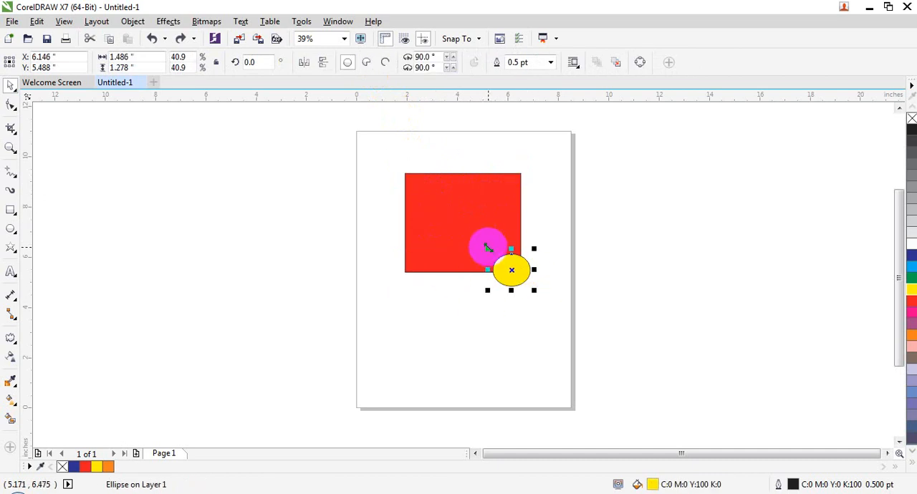
- Enlarge the small yellow ellipse to about 4.0 by 3.5 inches and move it over the red rectangle's lower-right corner
{"action": "left_click_drag", "start_coordinate": [487, 248], "coordinate": [469, 227]}
{"action": "left_click_drag", "start_coordinate": [537, 291], "coordinate": [577, 328]}
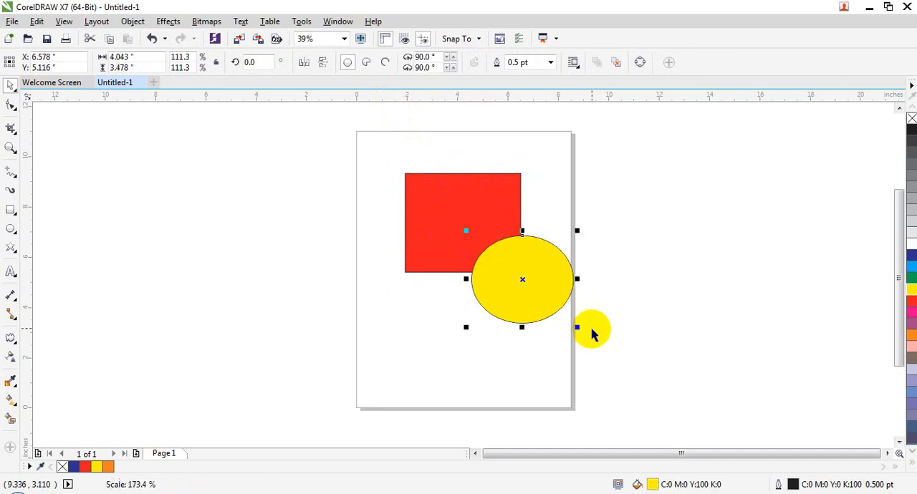
{"action": "left_click_drag", "start_coordinate": [508, 263], "coordinate": [484, 250]}
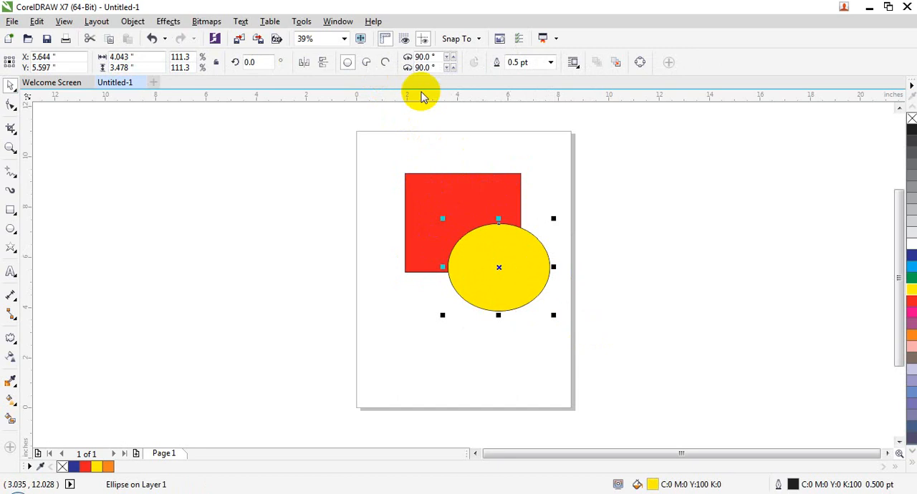
- Weld the enlarged yellow ellipse with the red rectangle and undo the weld
{"action": "left_click", "coordinate": [466, 201], "text": "shift"}
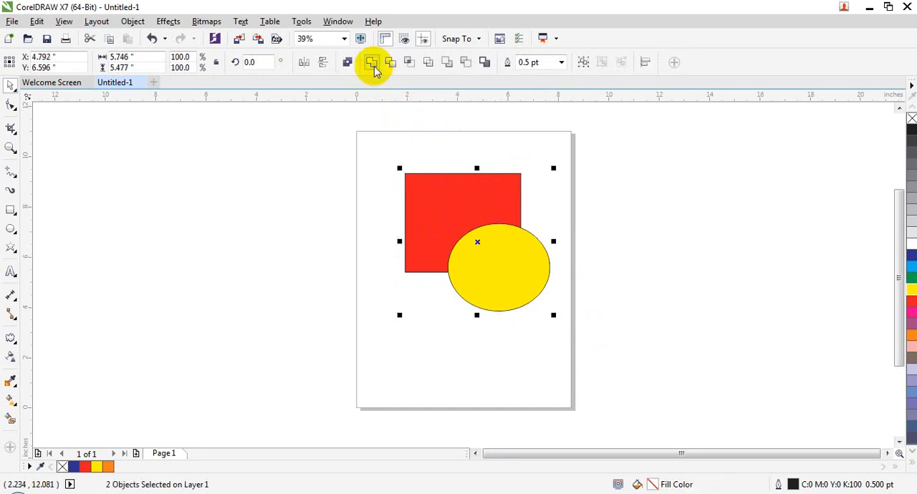
{"action": "left_click", "coordinate": [373, 65]}
{"action": "left_click", "coordinate": [482, 244]}
{"action": "key", "text": "ctrl+z"}
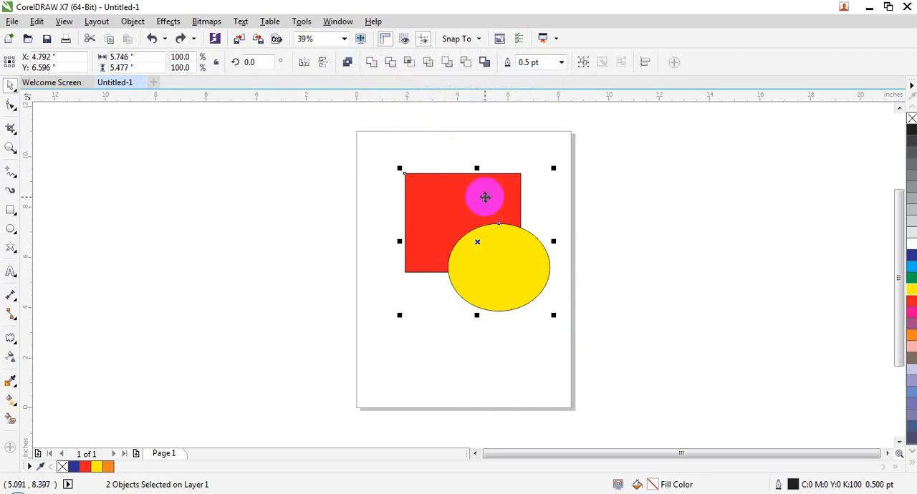
- Trim the red rectangle with the yellow ellipse and move the ellipse down away from the cut
{"action": "left_click", "coordinate": [515, 366]}
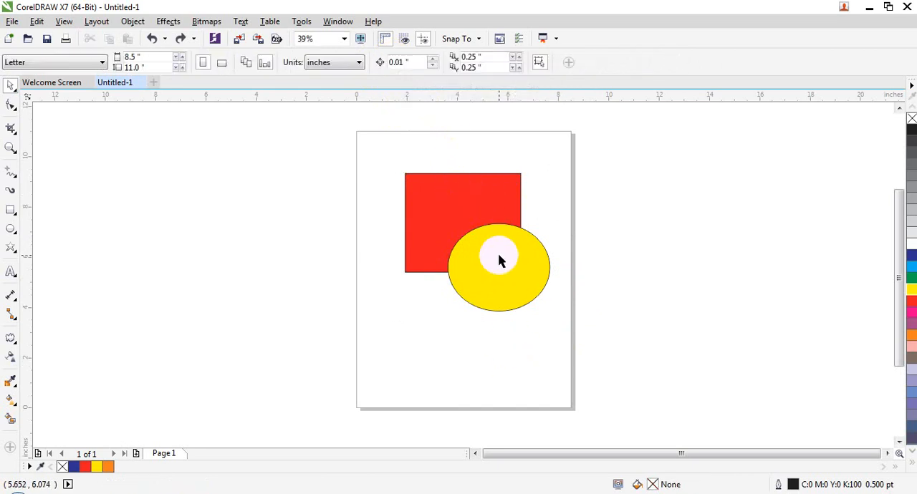
{"action": "left_click", "coordinate": [481, 201]}
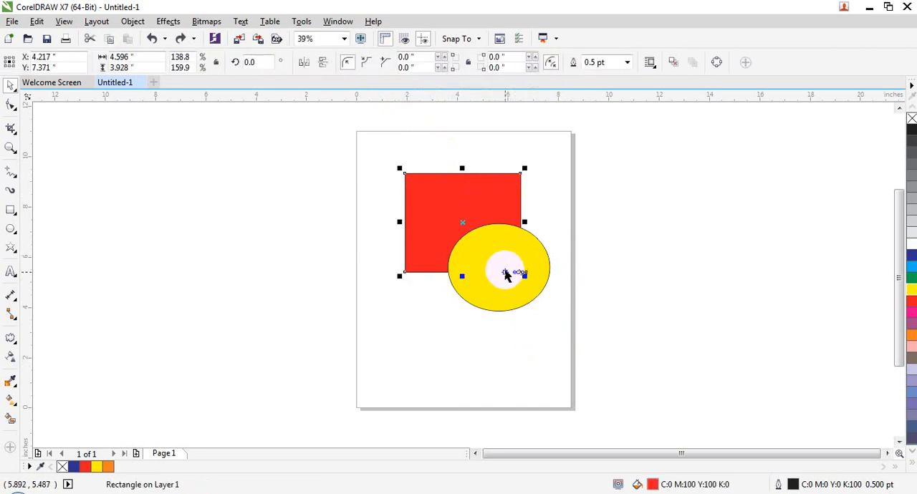
{"action": "key", "text": "Escape"}
{"action": "left_click", "coordinate": [488, 244]}
{"action": "left_click", "coordinate": [452, 199], "text": "shift"}
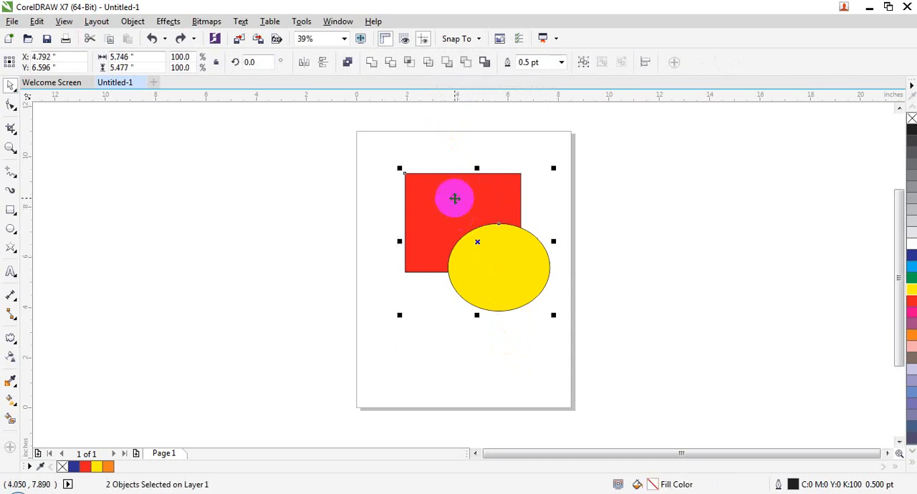
{"action": "left_click", "coordinate": [393, 64]}
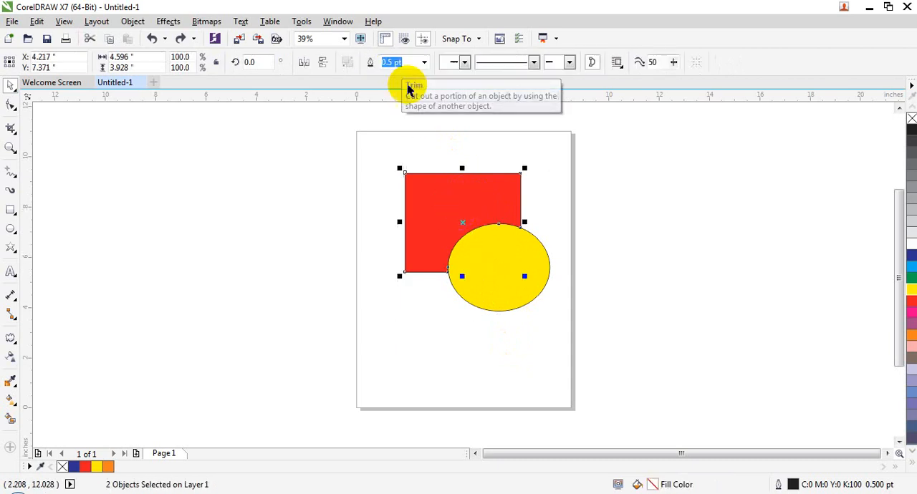
{"action": "left_click_drag", "start_coordinate": [541, 278], "coordinate": [575, 320]}
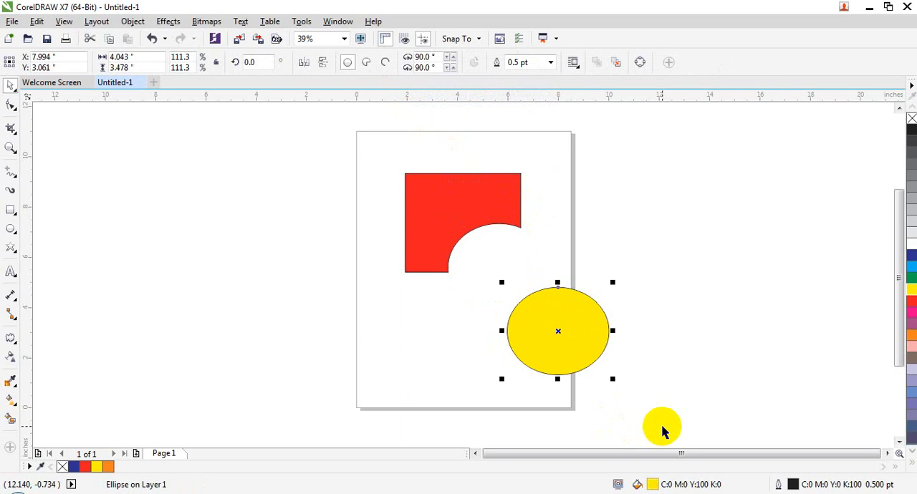
- Undo the ellipse move and the trim of the red rectangle
{"action": "key", "text": "ctrl+z"}
{"action": "key", "text": "ctrl+z"}
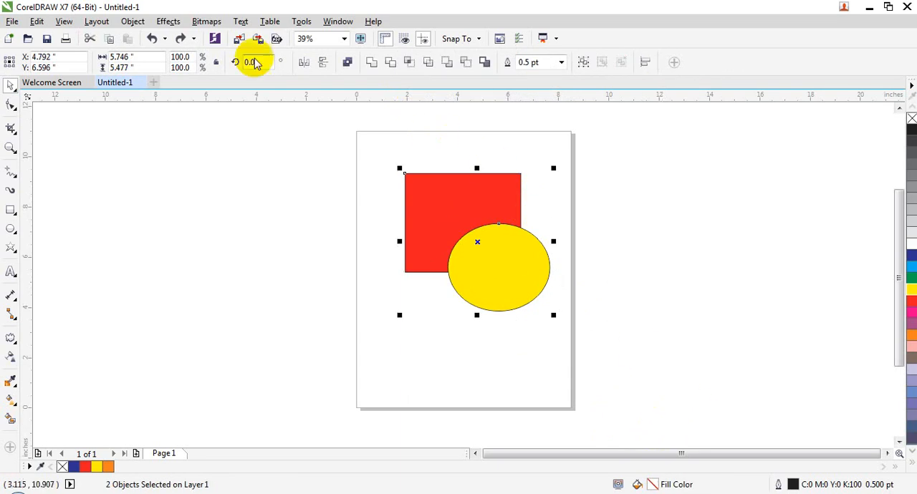
- Intersect the red rectangle and yellow ellipse and move both original shapes away from the overlap piece
{"action": "left_click", "coordinate": [145, 23]}
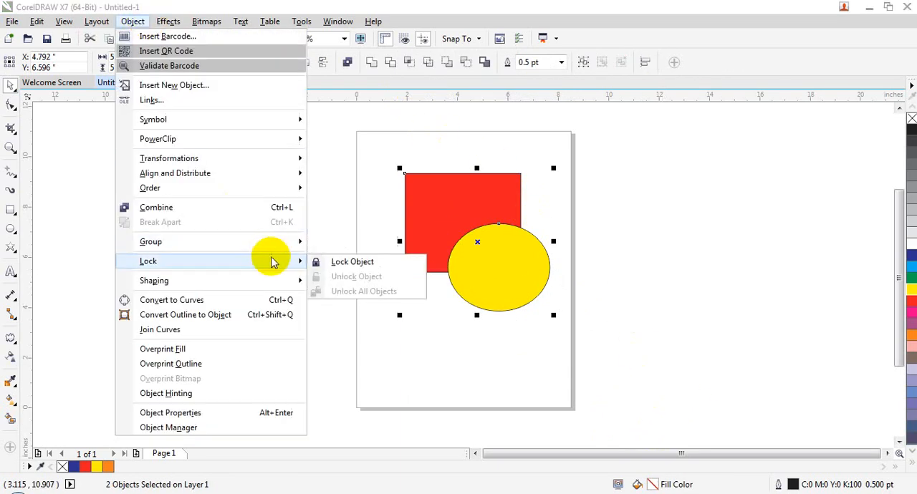
{"action": "mouse_move", "coordinate": [287, 280]}
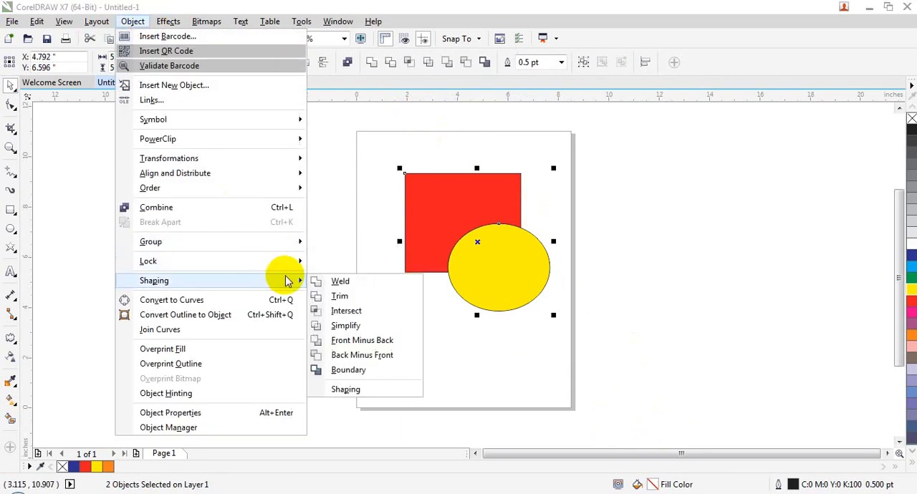
{"action": "left_click", "coordinate": [351, 311]}
{"action": "left_click", "coordinate": [555, 364]}
{"action": "left_click_drag", "start_coordinate": [522, 282], "coordinate": [581, 333]}
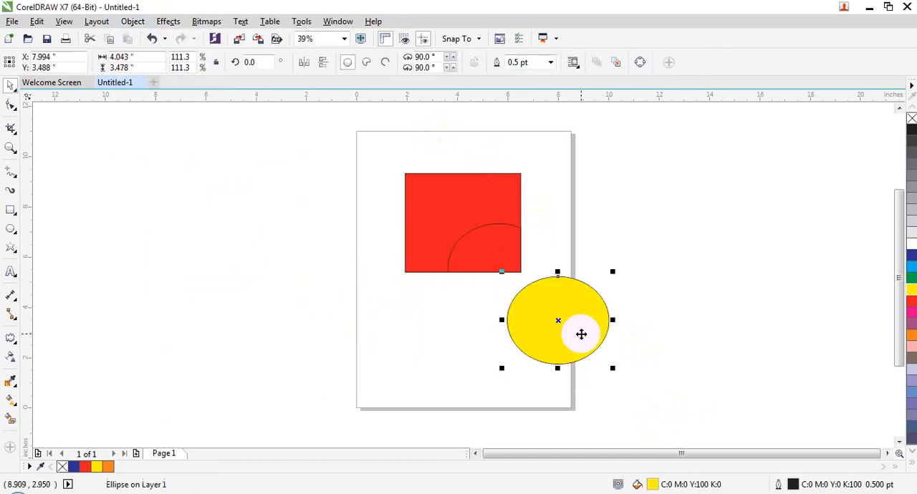
{"action": "left_click_drag", "start_coordinate": [437, 199], "coordinate": [355, 146]}
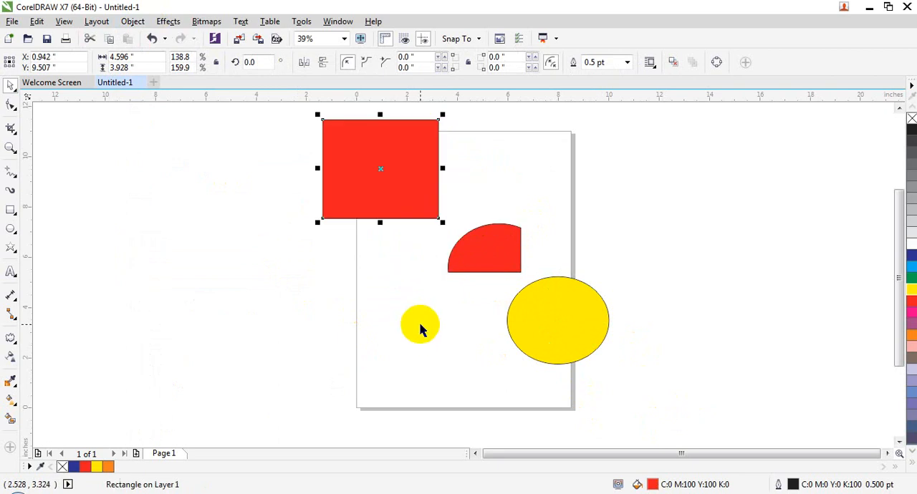
- Undo the moves of both shapes and the intersection
{"action": "key", "text": "ctrl+z"}
{"action": "key", "text": "ctrl+z"}
{"action": "key", "text": "ctrl+z"}
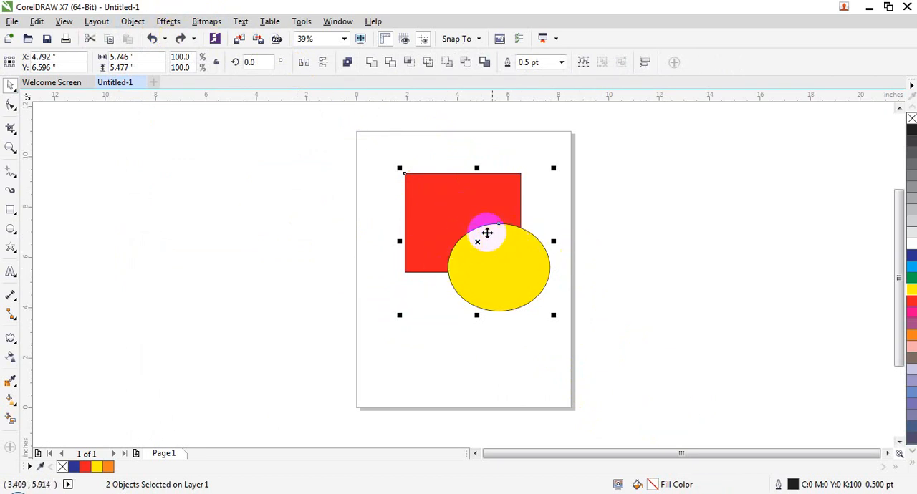
- Intersect the red rectangle and yellow ellipse, and move the shapes apart from the overlap piece
{"action": "left_click", "coordinate": [136, 21]}
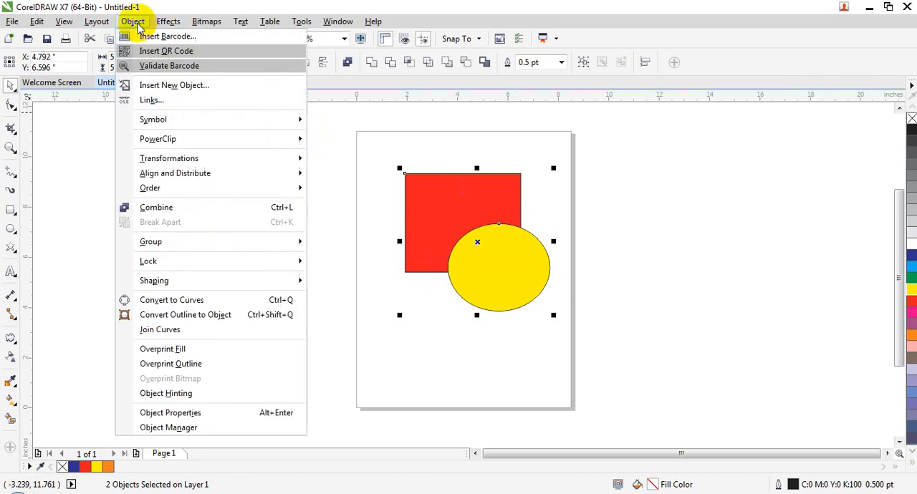
{"action": "mouse_move", "coordinate": [260, 280]}
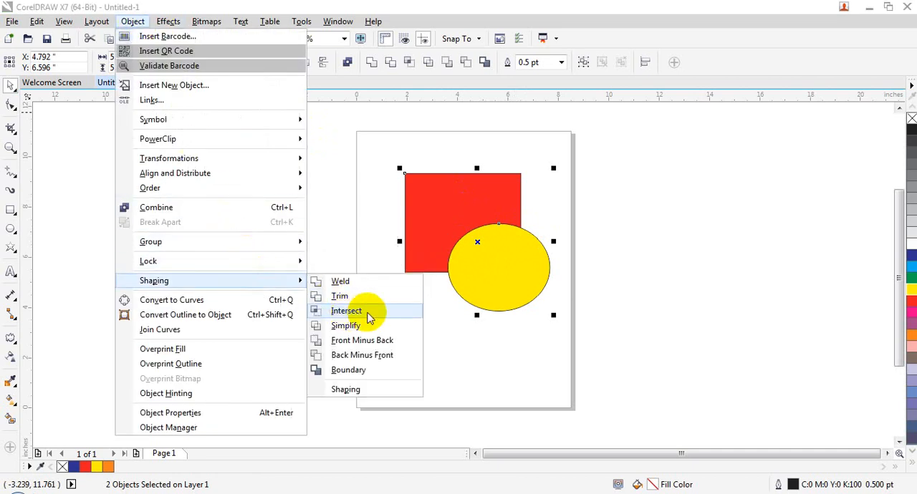
{"action": "left_click", "coordinate": [368, 316]}
{"action": "left_click_drag", "start_coordinate": [497, 272], "coordinate": [570, 363]}
{"action": "left_click_drag", "start_coordinate": [440, 223], "coordinate": [367, 193]}
{"action": "left_click", "coordinate": [488, 248]}
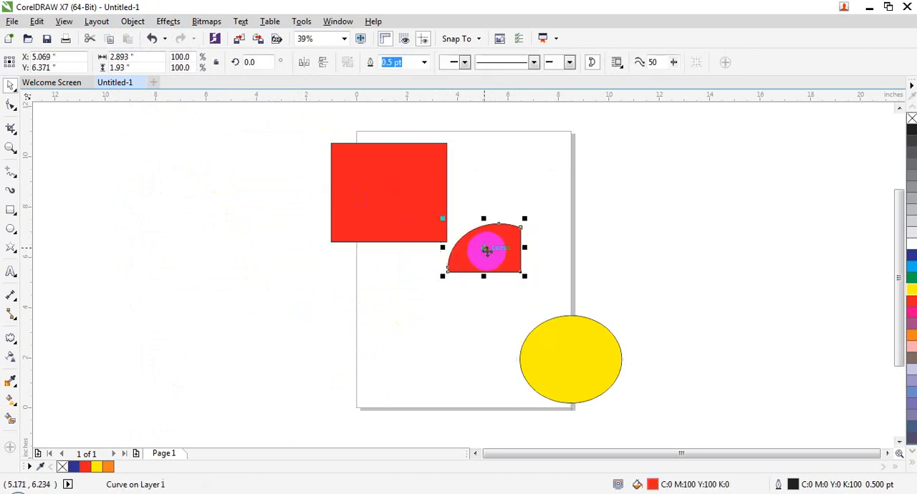
{"action": "left_click_drag", "start_coordinate": [487, 248], "coordinate": [503, 251]}
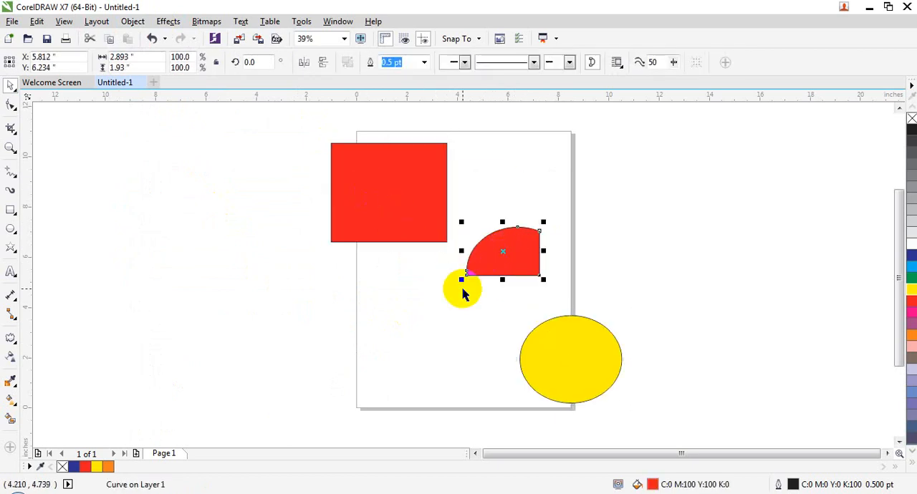
- Undo the moves of the shapes and the last intersection
{"action": "key", "text": "ctrl+z"}
{"action": "key", "text": "ctrl+z"}
{"action": "key", "text": "ctrl+z"}
{"action": "key", "text": "ctrl+z"}
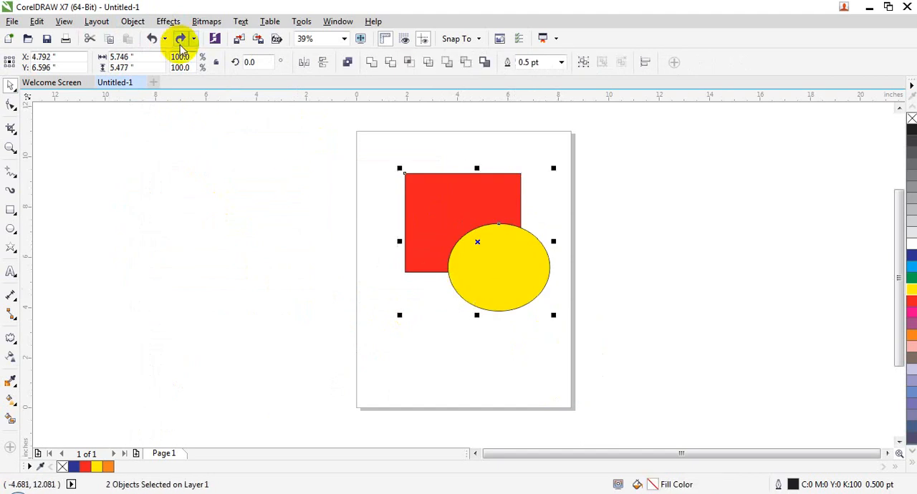
- Simplify the overlapping red rectangle and yellow ellipse, and move both shapes together toward the page's upper-left corner
{"action": "left_click", "coordinate": [132, 22]}
{"action": "mouse_move", "coordinate": [251, 285]}
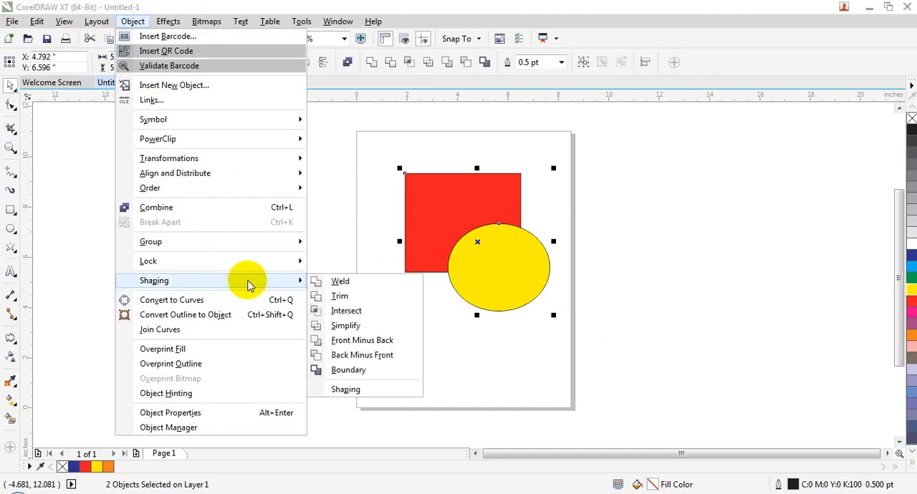
{"action": "left_click", "coordinate": [361, 326]}
{"action": "left_click_drag", "start_coordinate": [512, 314], "coordinate": [422, 178]}
- Move the rectangle and ellipse together to the page's lower-right corner and undo that move
{"action": "left_click", "coordinate": [500, 269]}
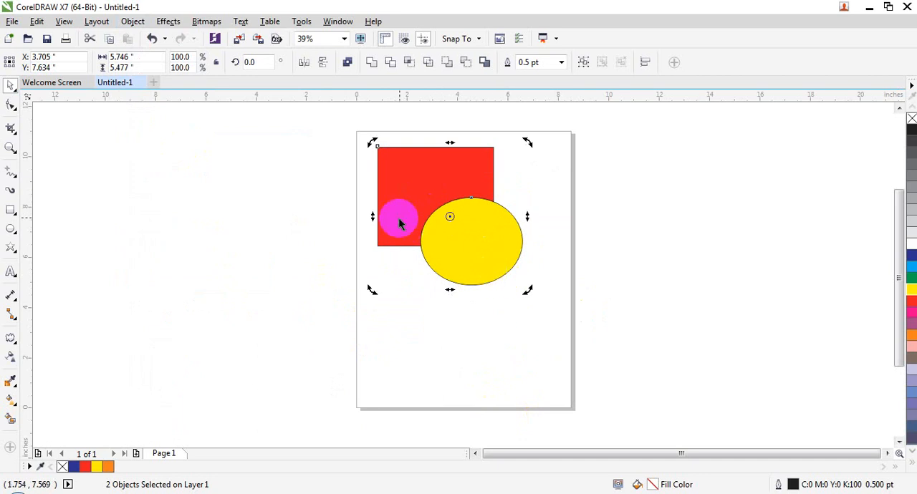
{"action": "left_click", "coordinate": [450, 344]}
{"action": "left_click", "coordinate": [433, 214]}
{"action": "left_click", "coordinate": [456, 242]}
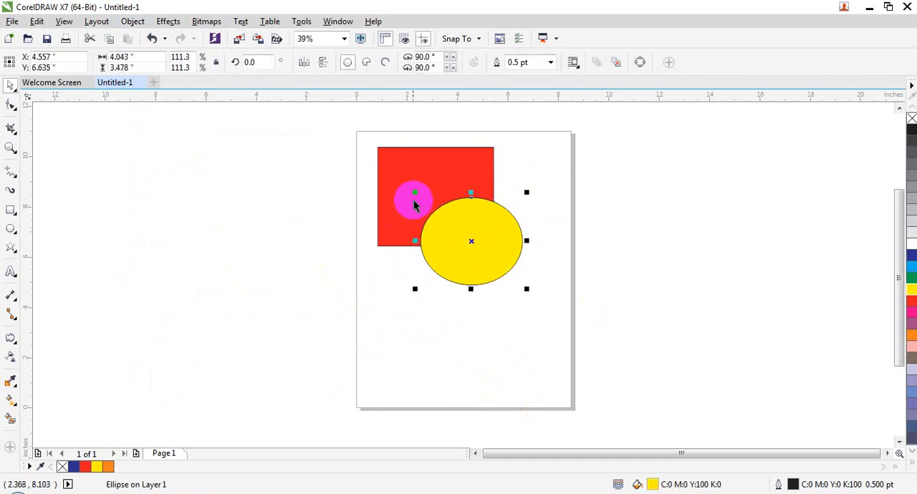
{"action": "left_click", "coordinate": [403, 193], "text": "shift"}
{"action": "left_click_drag", "start_coordinate": [414, 185], "coordinate": [530, 309]}
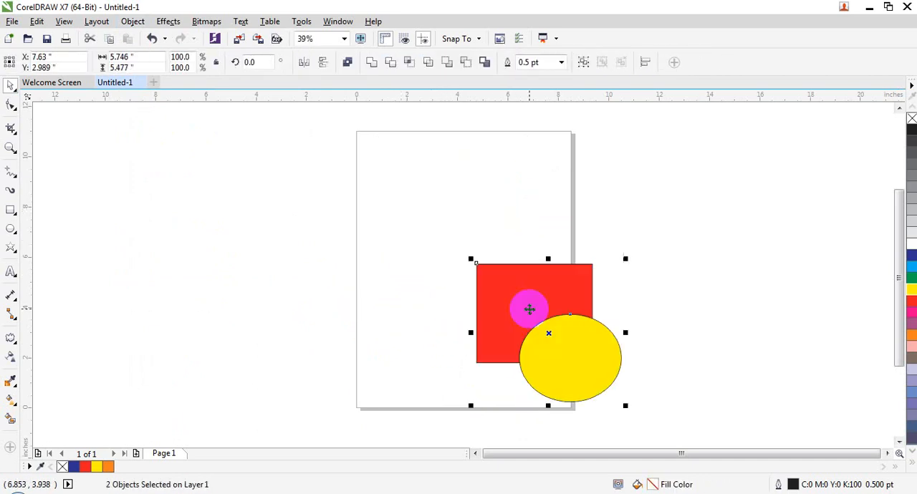
{"action": "key", "text": "ctrl+z"}
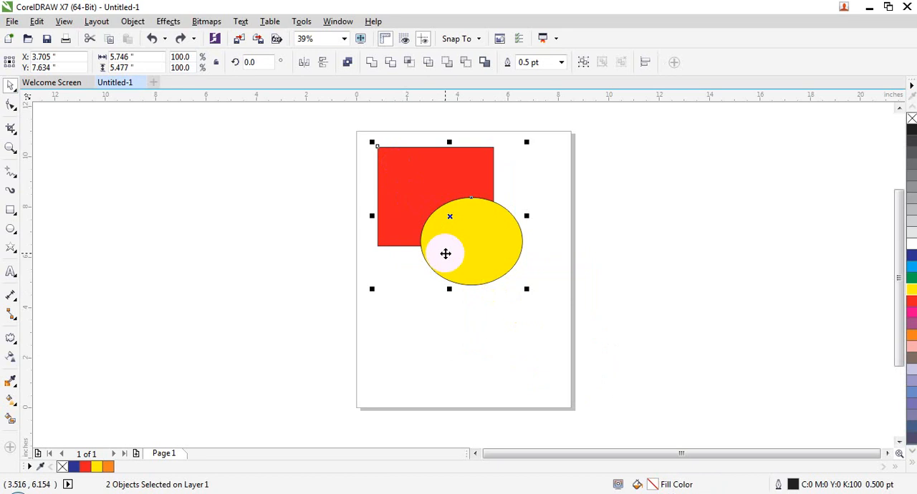
- Shift both shapes together, and move the yellow ellipse alone to the page's lower-right corner, away from the rectangle
{"action": "left_click_drag", "start_coordinate": [474, 242], "coordinate": [501, 263]}
{"action": "left_click_drag", "start_coordinate": [438, 210], "coordinate": [412, 194]}
{"action": "left_click", "coordinate": [453, 291]}
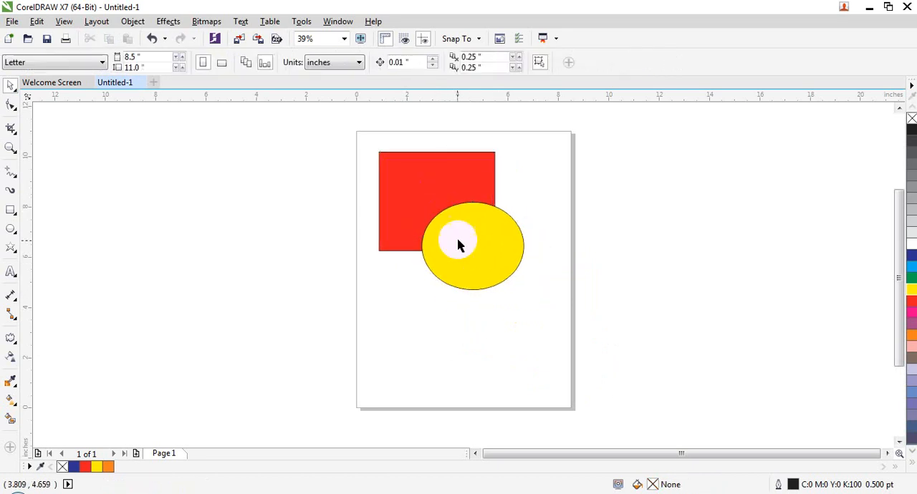
{"action": "left_click", "coordinate": [458, 245]}
{"action": "left_click_drag", "start_coordinate": [490, 251], "coordinate": [577, 365]}
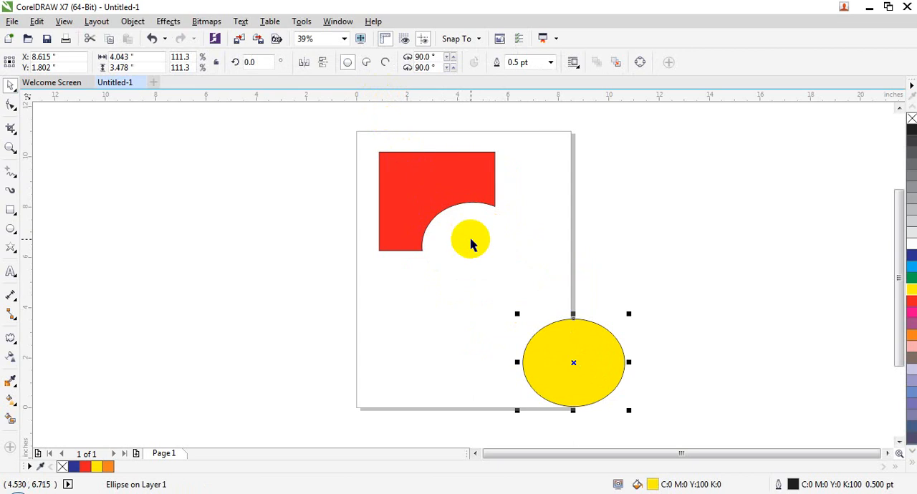
- Undo the ellipse's move and the shifts of both shapes
{"action": "key", "text": "ctrl+z"}
{"action": "left_click", "coordinate": [397, 273]}
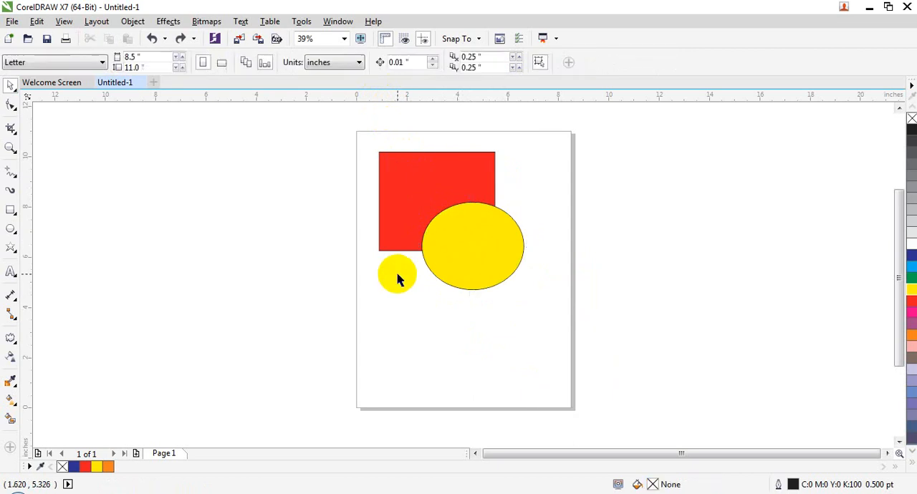
{"action": "left_click", "coordinate": [399, 204]}
{"action": "key", "text": "ctrl+z"}
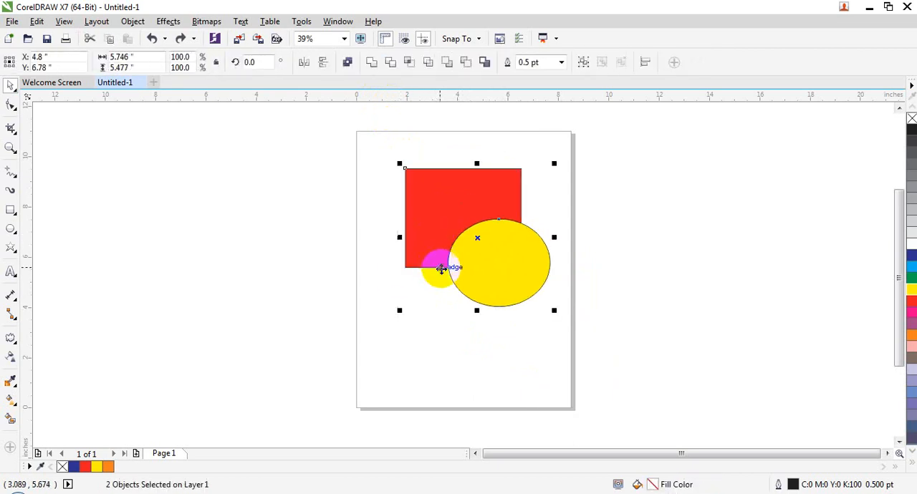
{"action": "key", "text": "ctrl+z"}
{"action": "left_click", "coordinate": [449, 289]}
{"action": "left_click", "coordinate": [451, 245]}
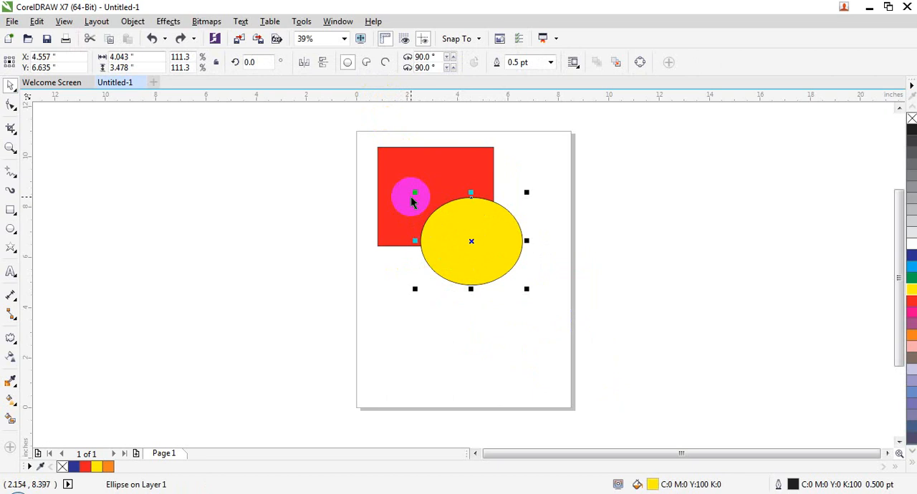
{"action": "left_click", "coordinate": [402, 208], "text": "shift"}
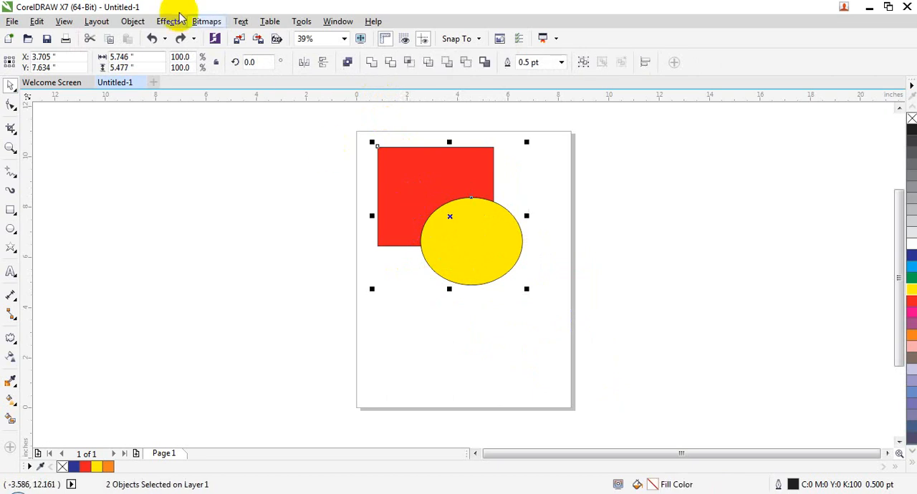
{"action": "left_click", "coordinate": [133, 21]}
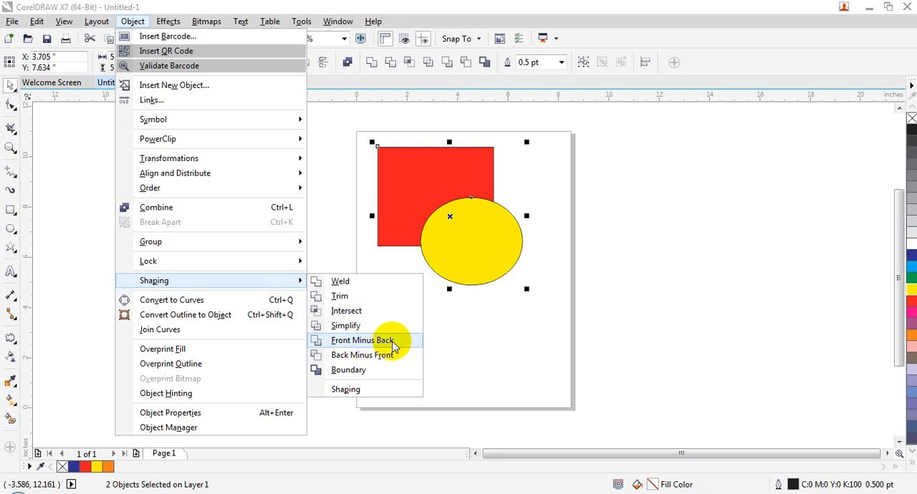
{"action": "left_click", "coordinate": [463, 246]}
{"action": "left_click", "coordinate": [463, 246]}
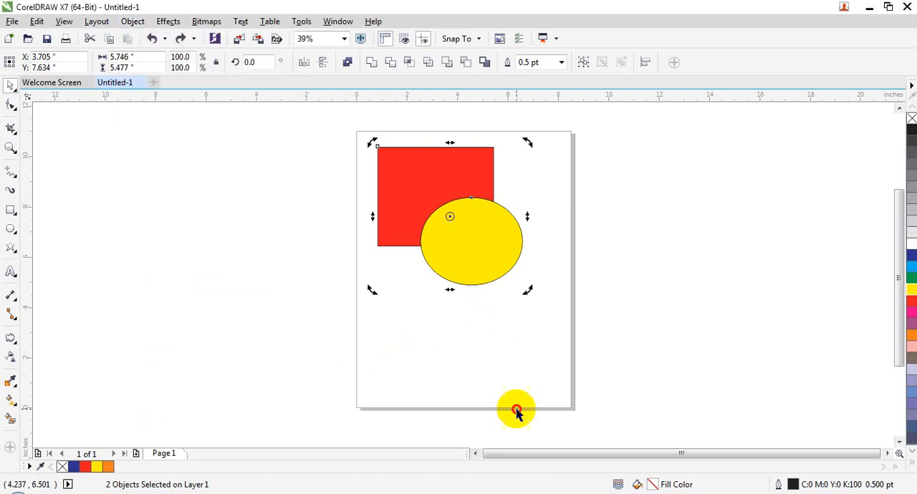
- Apply Front Minus Back to the yellow ellipse and red rectangle, and move the resulting shape down the page
{"action": "left_click", "coordinate": [516, 410]}
{"action": "left_click", "coordinate": [479, 260]}
{"action": "left_click", "coordinate": [398, 215], "text": "shift"}
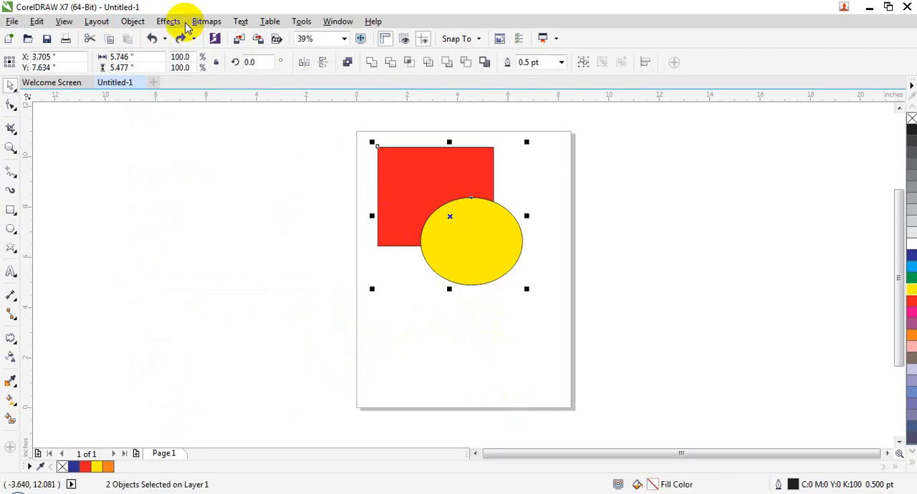
{"action": "left_click", "coordinate": [135, 21]}
{"action": "mouse_move", "coordinate": [253, 279]}
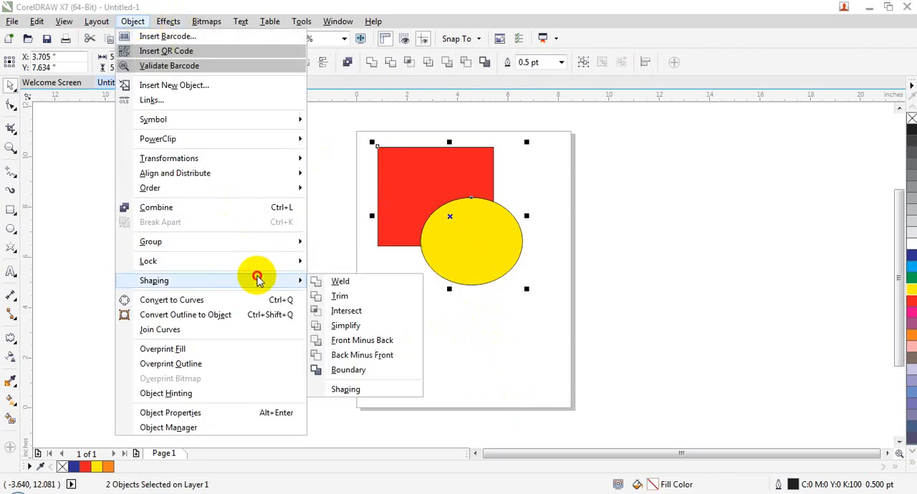
{"action": "left_click", "coordinate": [368, 347]}
{"action": "left_click_drag", "start_coordinate": [492, 222], "coordinate": [539, 328]}
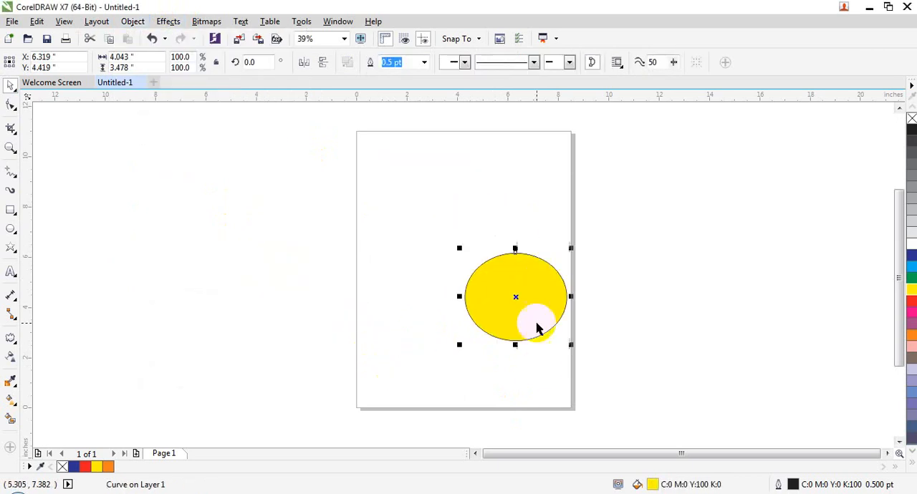
- Undo the move of the resulting ellipse and the Front Minus Back operation
{"action": "key", "text": "ctrl+z"}
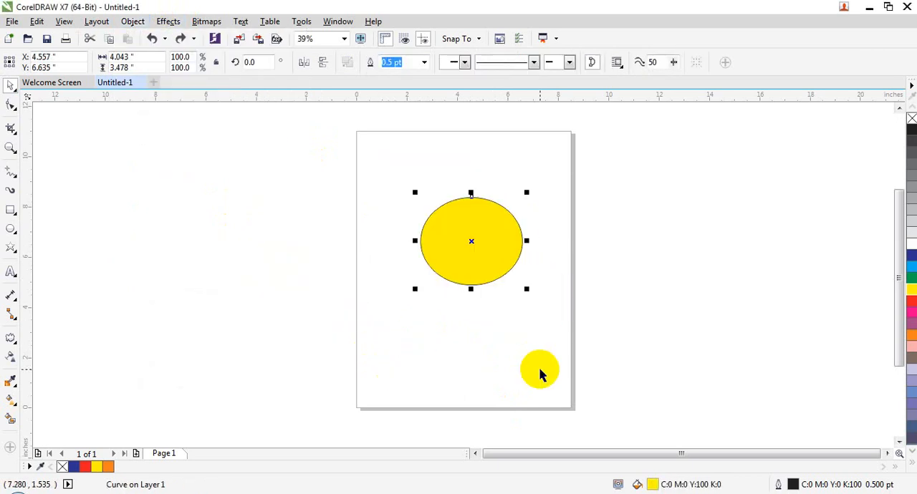
{"action": "key", "text": "ctrl+z"}
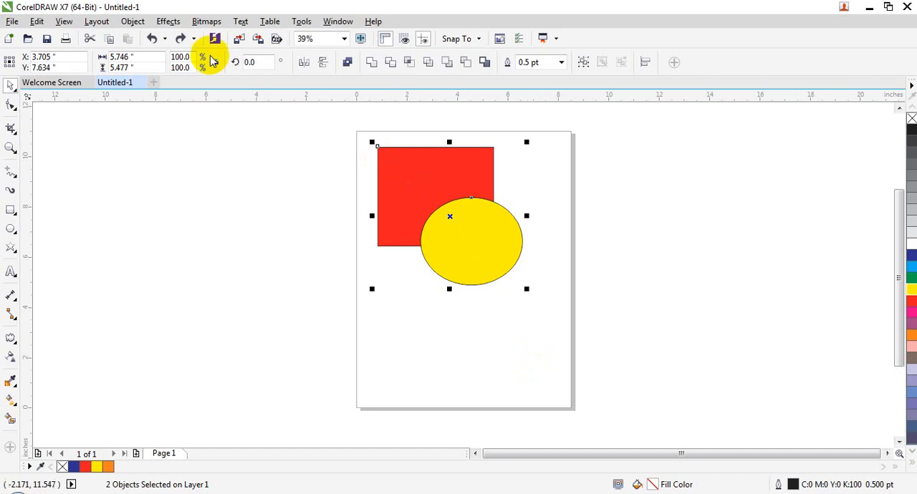
- Apply Back Minus Front to the red rectangle and yellow ellipse, and undo the operation
{"action": "left_click", "coordinate": [131, 21]}
{"action": "mouse_move", "coordinate": [260, 272]}
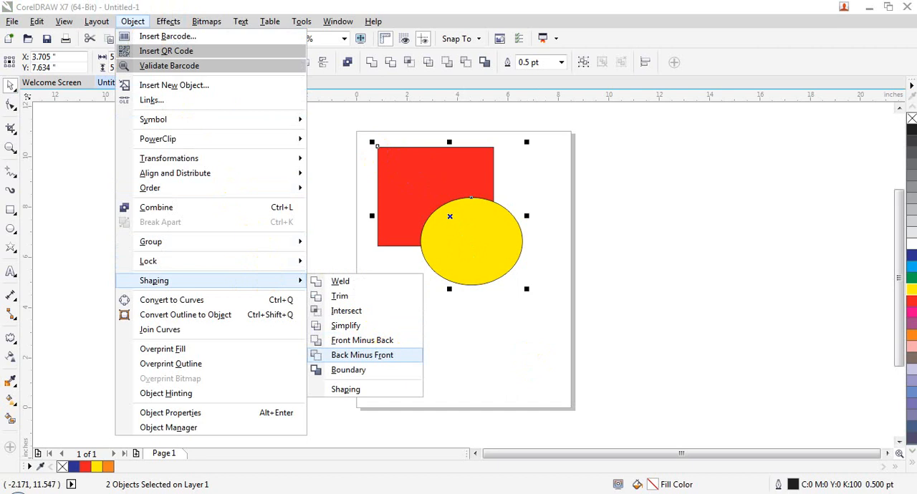
{"action": "left_click", "coordinate": [337, 356]}
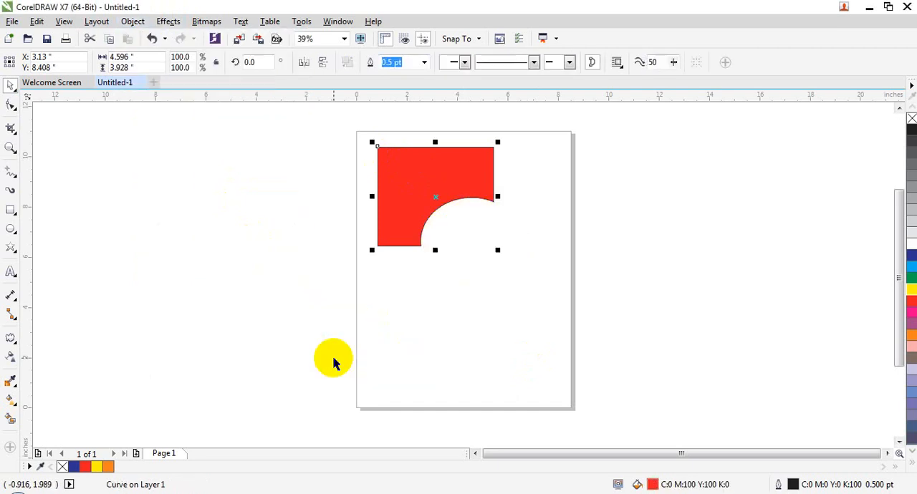
{"action": "key", "text": "ctrl+z"}
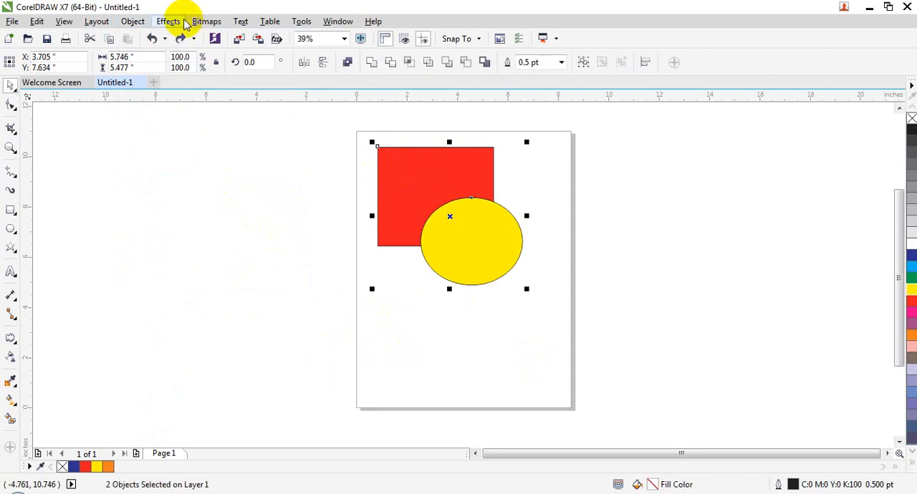
{"action": "left_click", "coordinate": [139, 23]}
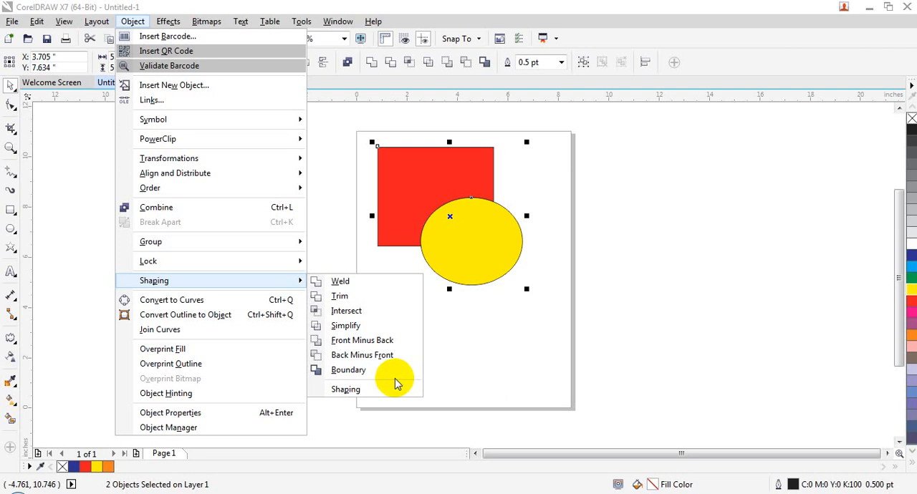
{"action": "left_click", "coordinate": [471, 249]}
{"action": "left_click", "coordinate": [397, 191]}
{"action": "left_click", "coordinate": [428, 337]}
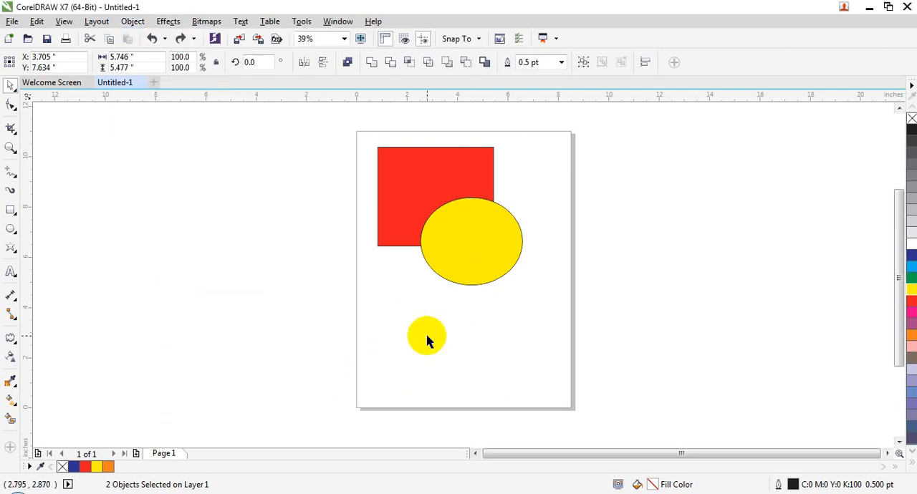
- Select the red rectangle and yellow ellipse together and create a Boundary outline around them
{"action": "left_click", "coordinate": [402, 194]}
{"action": "left_click", "coordinate": [451, 234], "text": "shift"}
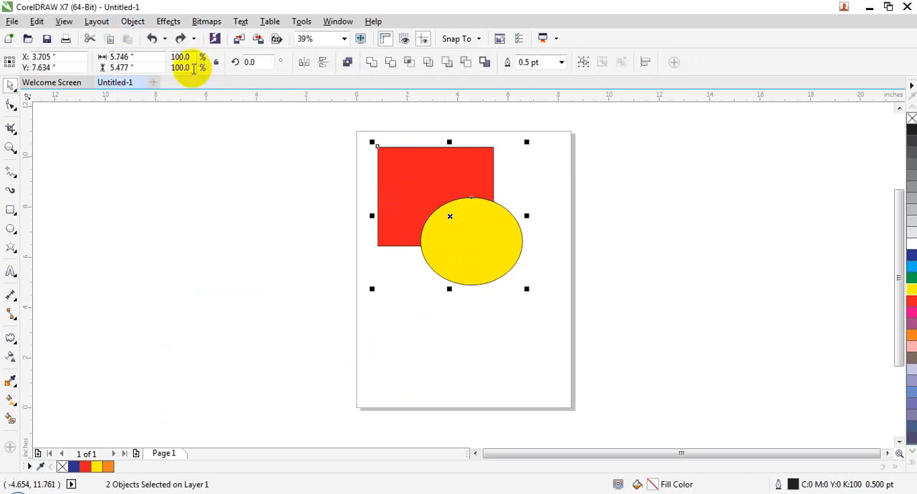
{"action": "left_click", "coordinate": [132, 21]}
{"action": "mouse_move", "coordinate": [301, 289]}
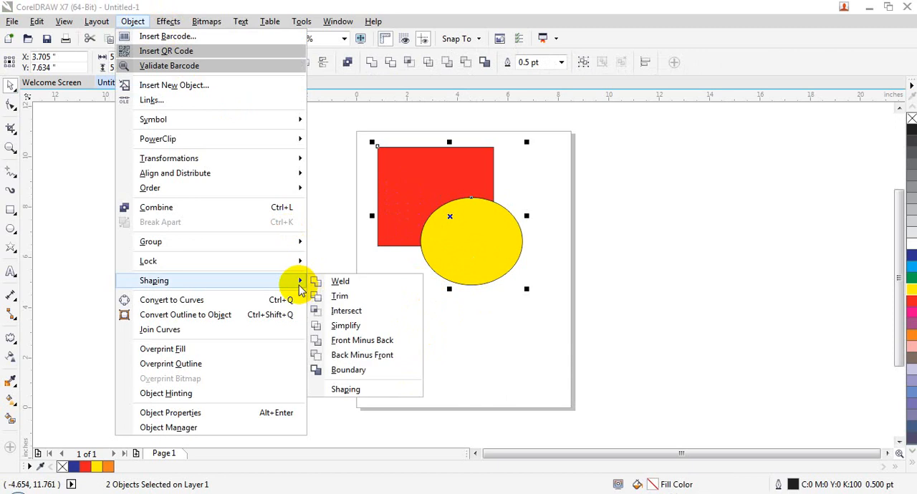
{"action": "left_click", "coordinate": [335, 369]}
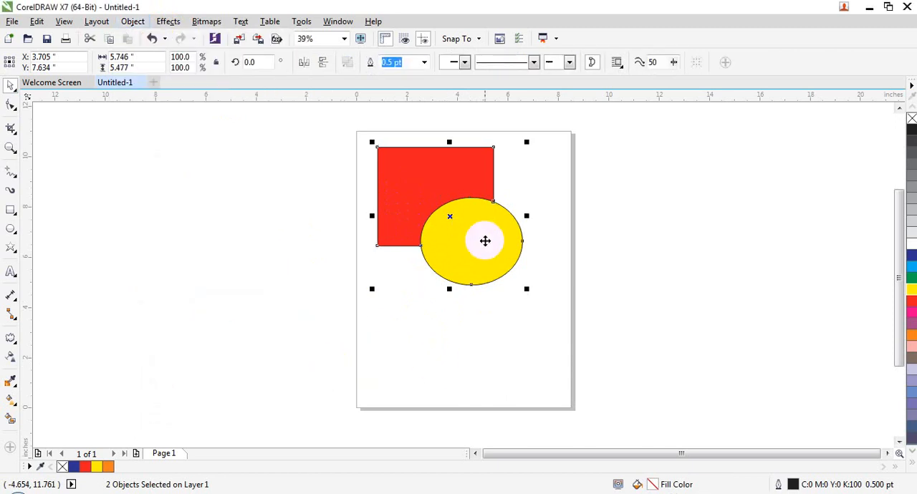
- Move the boundary outline off the page's lower-right side and fill it with green
{"action": "left_click_drag", "start_coordinate": [485, 240], "coordinate": [672, 338]}
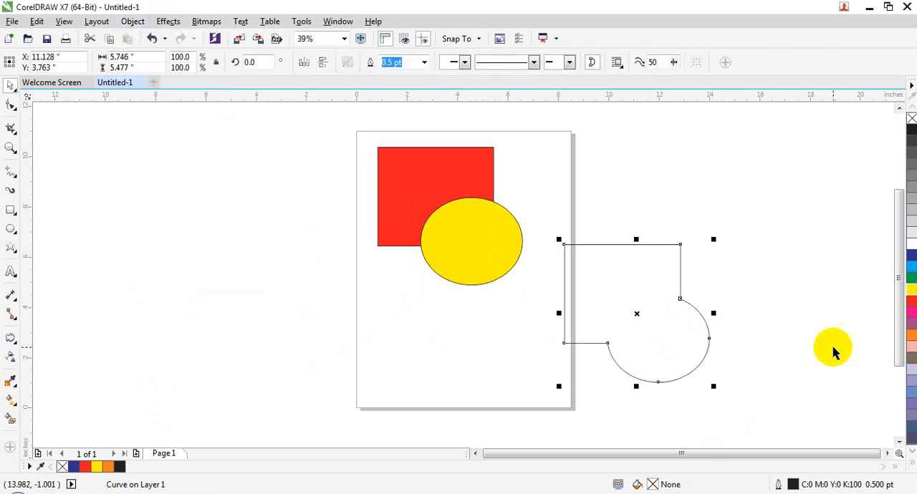
{"action": "left_click", "coordinate": [911, 279]}
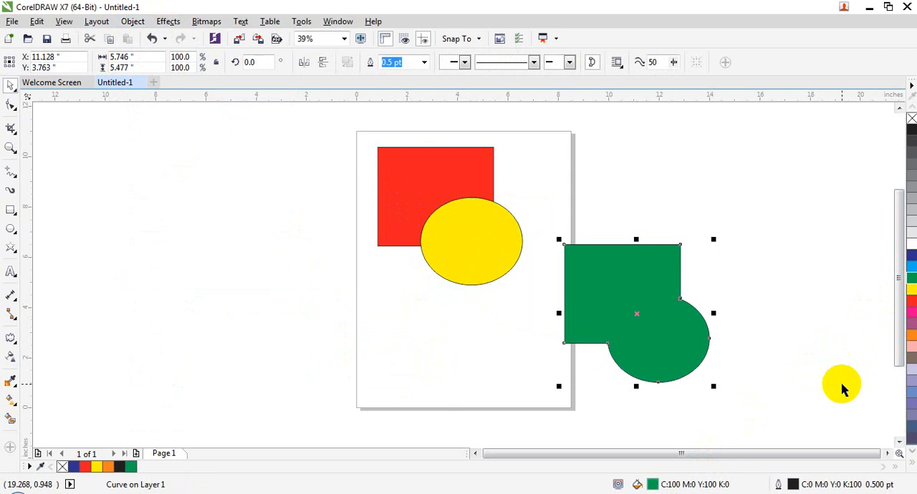
- Undo the green fill and the move of the boundary outline
{"action": "key", "text": "ctrl+z"}
{"action": "key", "text": "ctrl+z"}
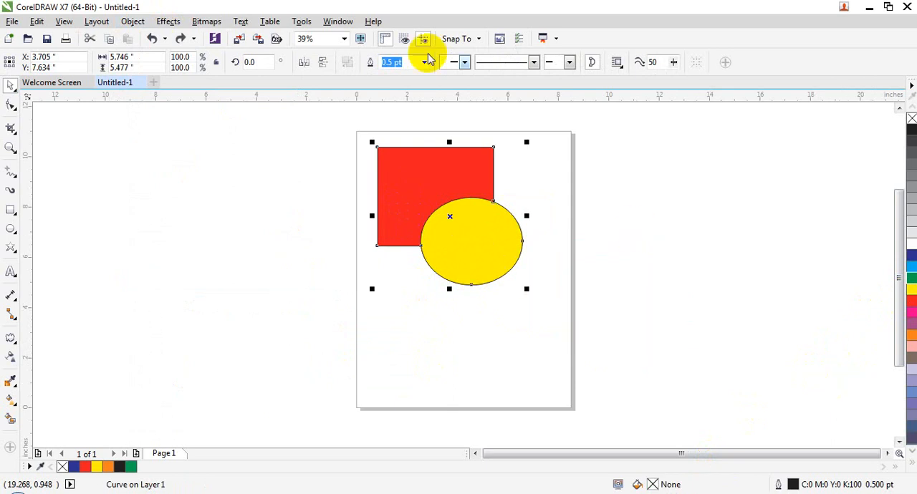
{"action": "left_click", "coordinate": [500, 320]}
{"action": "left_click", "coordinate": [478, 238]}
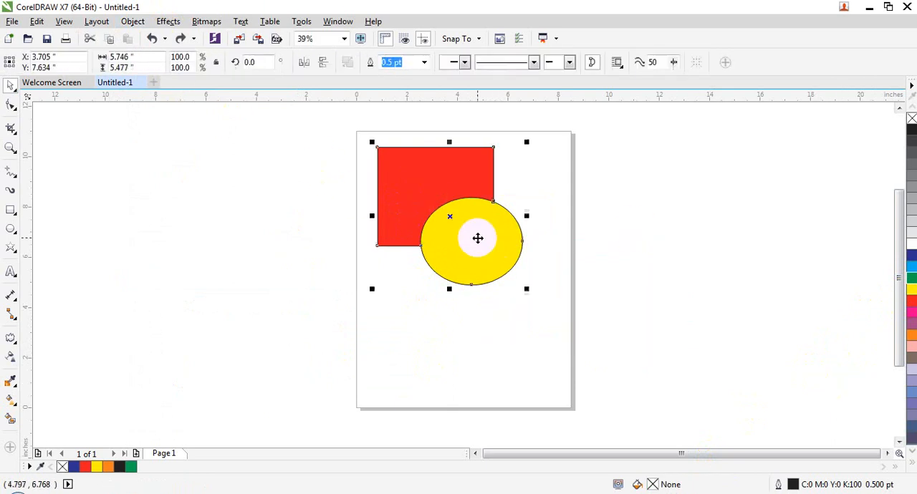
- Open the Shaping docker with the boundary outline around the rectangle and ellipse selected
{"action": "key", "text": "Escape"}
{"action": "left_click", "coordinate": [458, 252]}
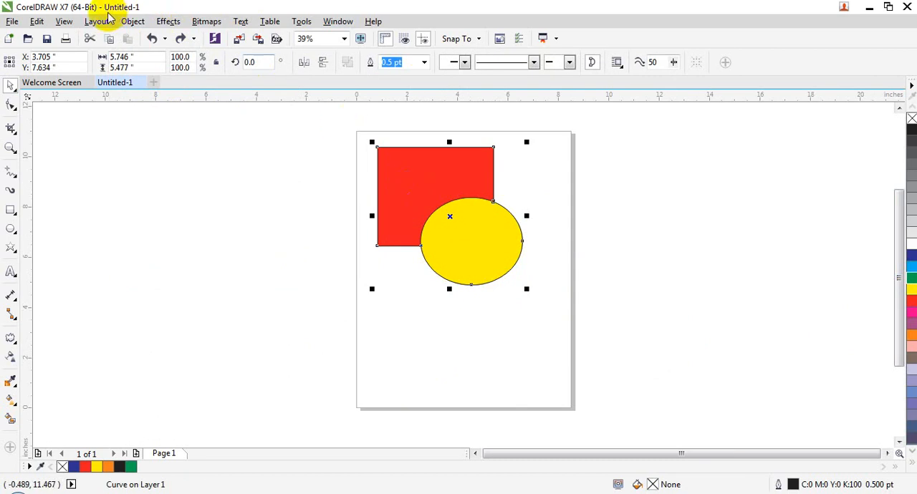
{"action": "left_click", "coordinate": [133, 21]}
{"action": "mouse_move", "coordinate": [250, 281]}
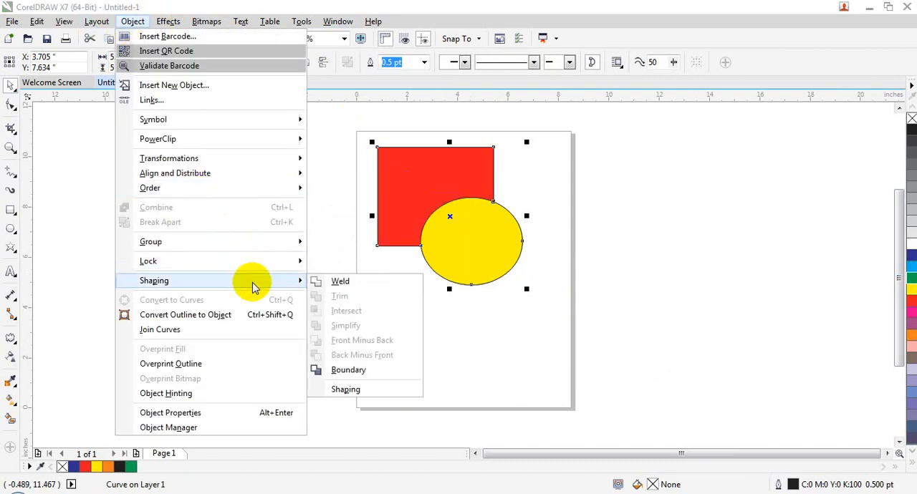
{"action": "left_click", "coordinate": [375, 385]}
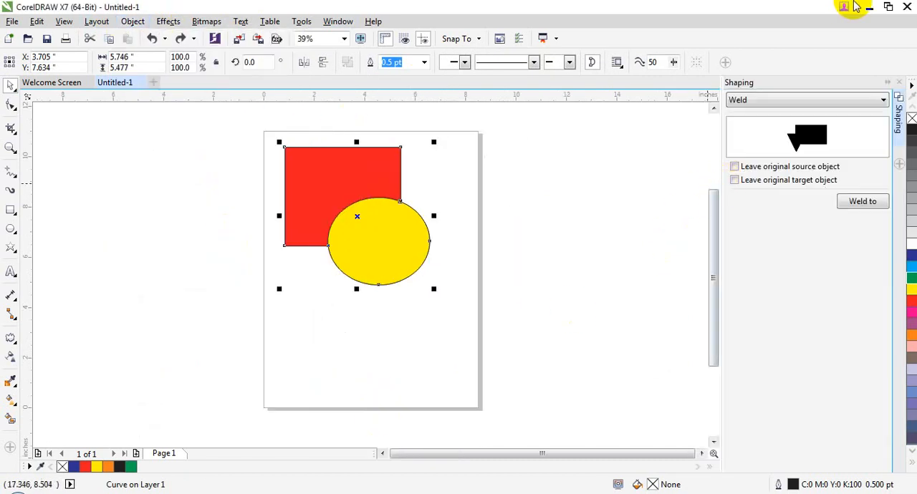
- Try to weld the boundary outline to the yellow ellipse, leaving the original source object in place
{"action": "left_click", "coordinate": [756, 166]}
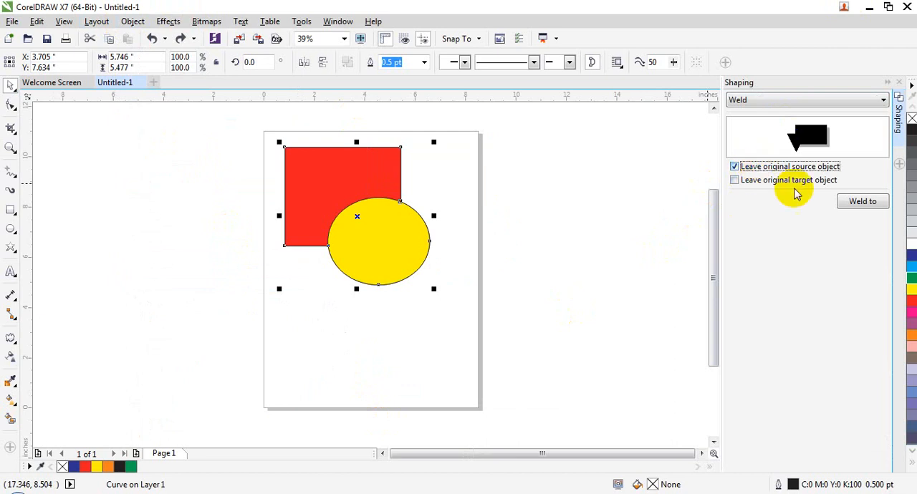
{"action": "left_click", "coordinate": [848, 200]}
{"action": "left_click", "coordinate": [424, 242]}
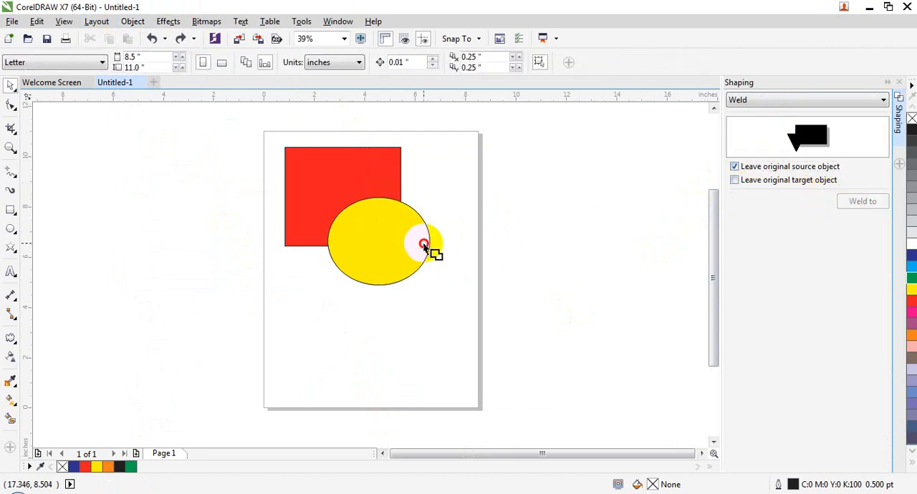
- Move the outline beyond the page's lower-right side, and undo both the move and the weld
{"action": "left_click_drag", "start_coordinate": [334, 189], "coordinate": [526, 296]}
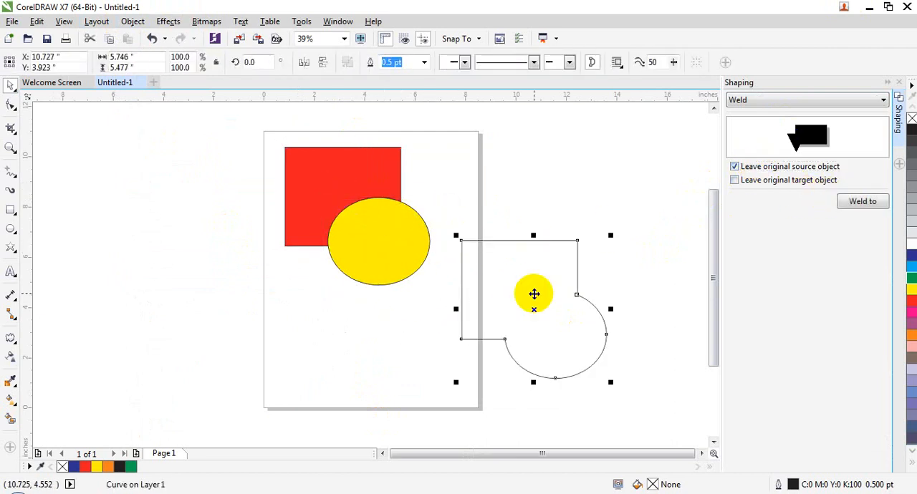
{"action": "key", "text": "ctrl+z"}
{"action": "key", "text": "ctrl+z"}
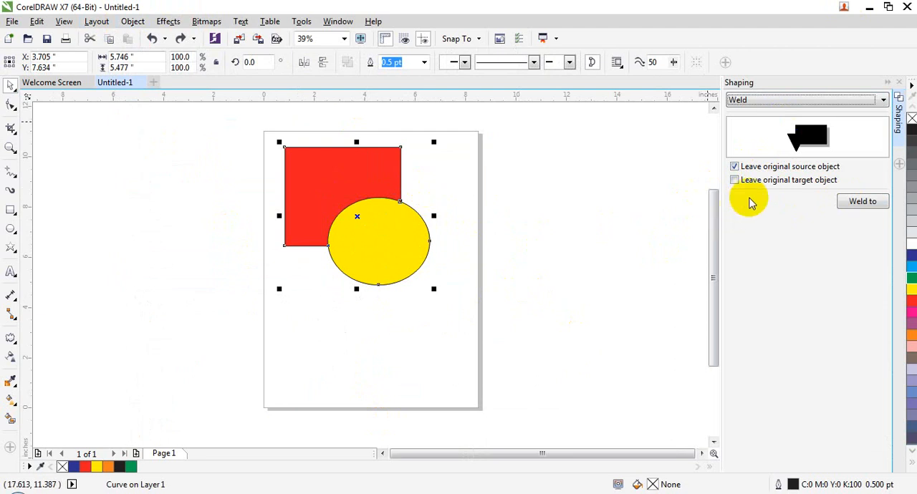
- Switch the shaping operation to Trim and try trimming with the boundary outline, leaving the original source object, and abandon the attempt
{"action": "left_click", "coordinate": [753, 102]}
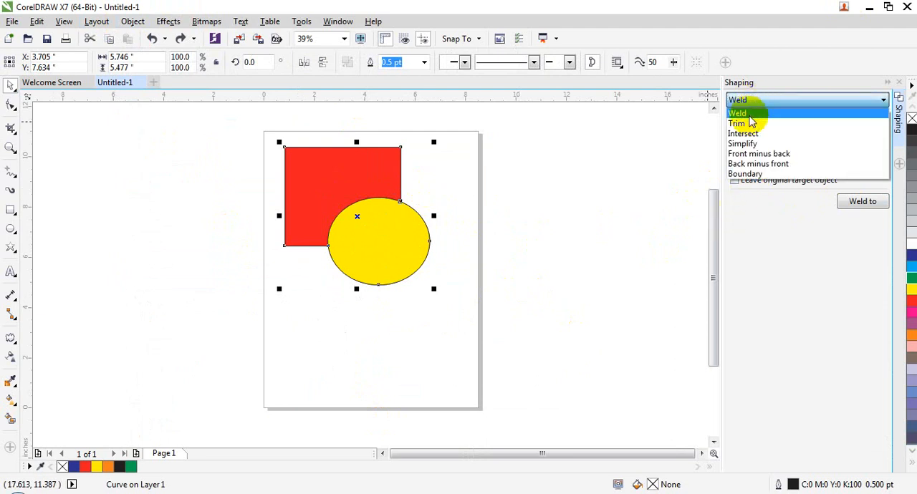
{"action": "left_click", "coordinate": [751, 123]}
{"action": "left_click", "coordinate": [751, 102]}
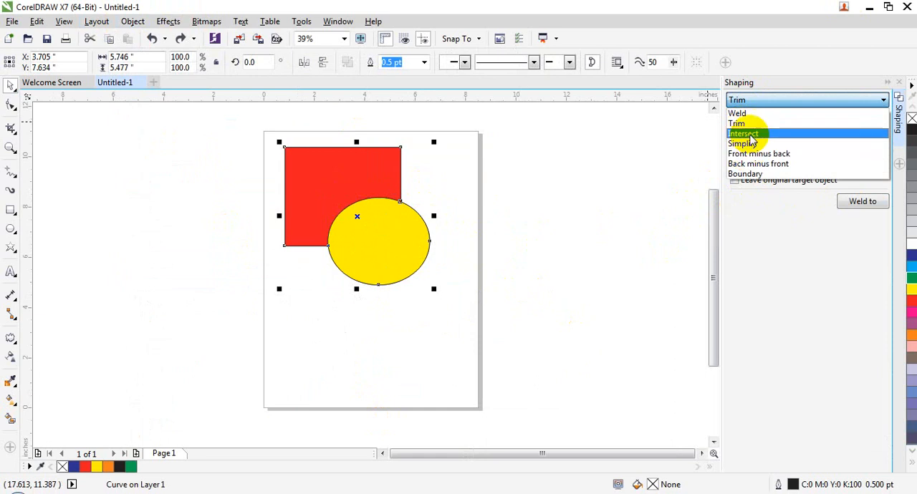
{"action": "left_click", "coordinate": [751, 125]}
{"action": "left_click", "coordinate": [842, 201]}
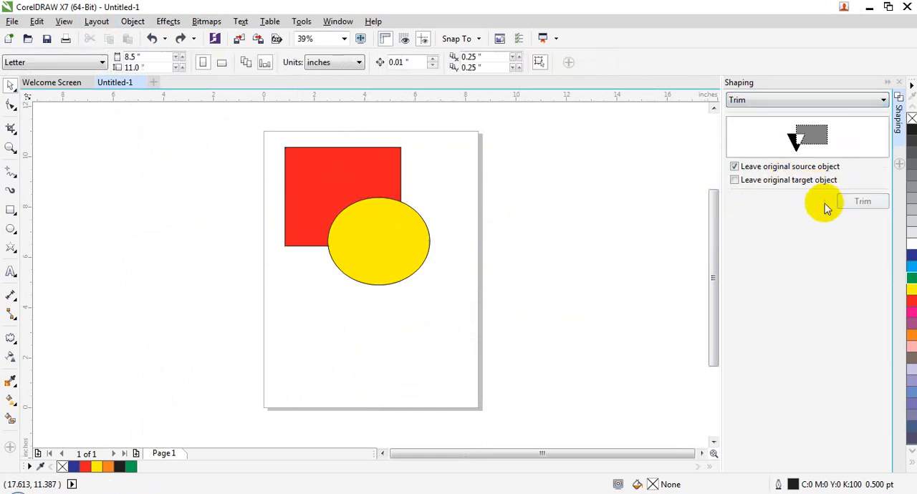
{"action": "left_click", "coordinate": [428, 290]}
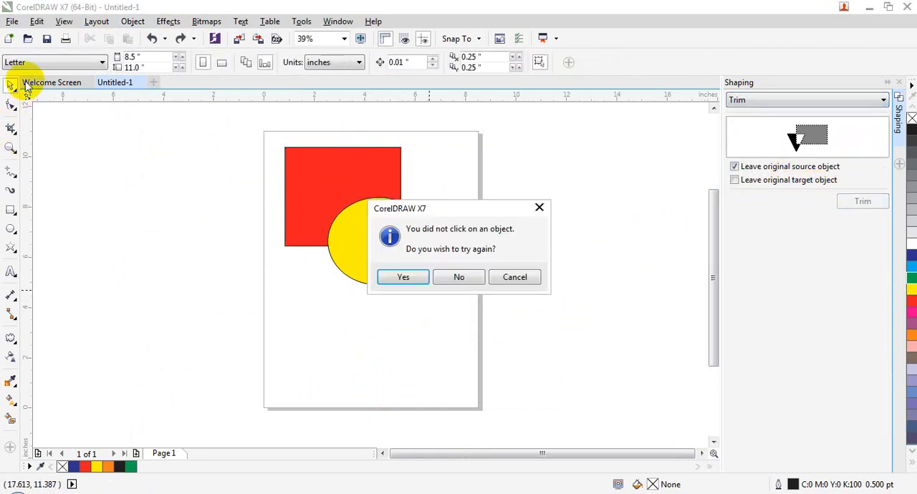
{"action": "left_click", "coordinate": [509, 291]}
{"action": "left_click", "coordinate": [6, 86]}
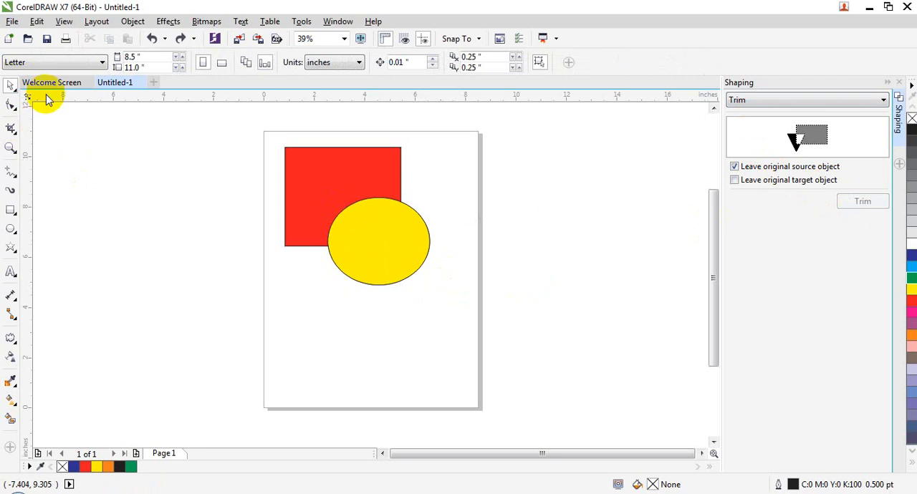
- Shift the boundary outline slightly off the red rectangle and yellow ellipse, and delete it
{"action": "left_click", "coordinate": [377, 252]}
{"action": "left_click_drag", "start_coordinate": [377, 252], "coordinate": [399, 242]}
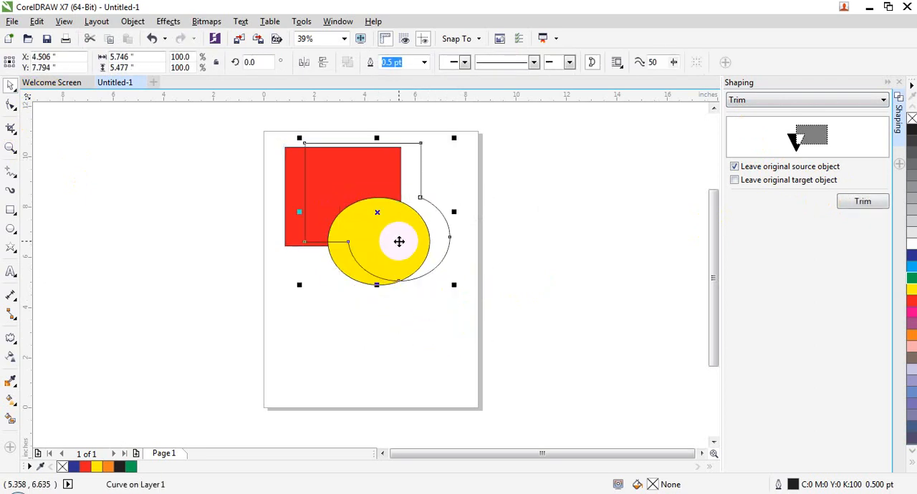
{"action": "key", "text": "Delete"}
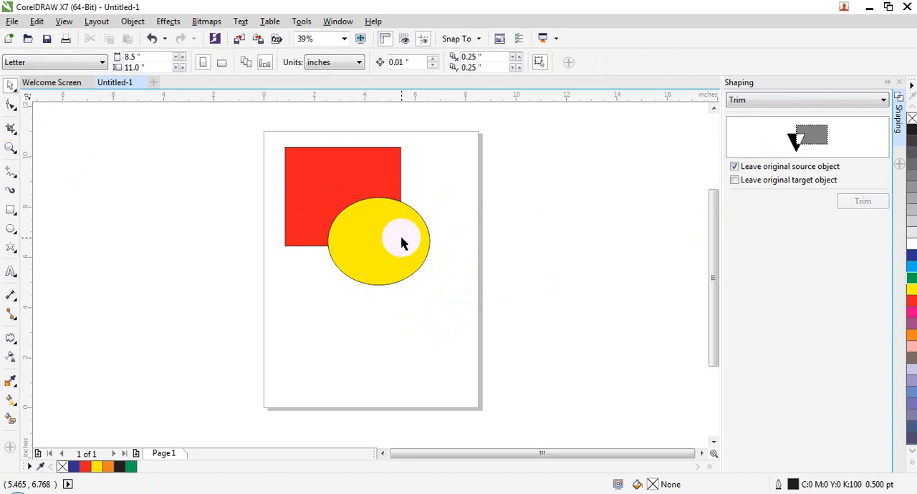
- Select the yellow ellipse and open the Shaping docker for it
{"action": "left_click", "coordinate": [401, 244]}
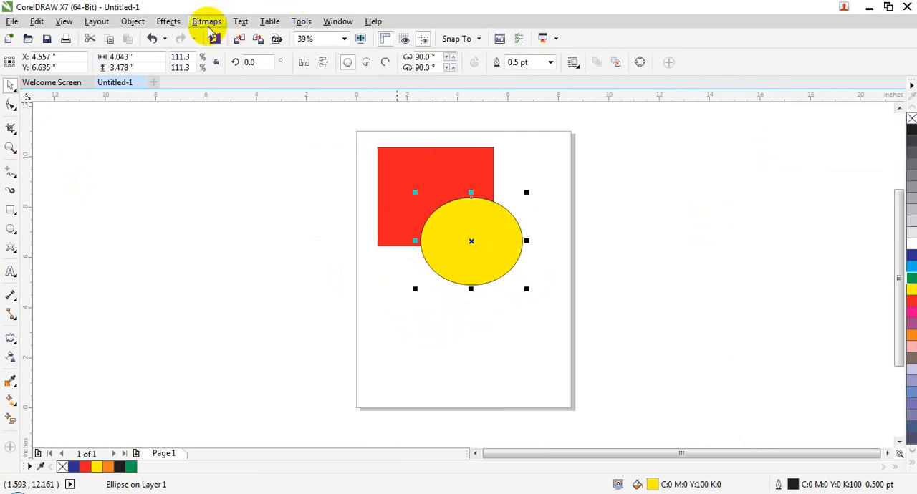
{"action": "left_click", "coordinate": [131, 24]}
{"action": "mouse_move", "coordinate": [277, 283]}
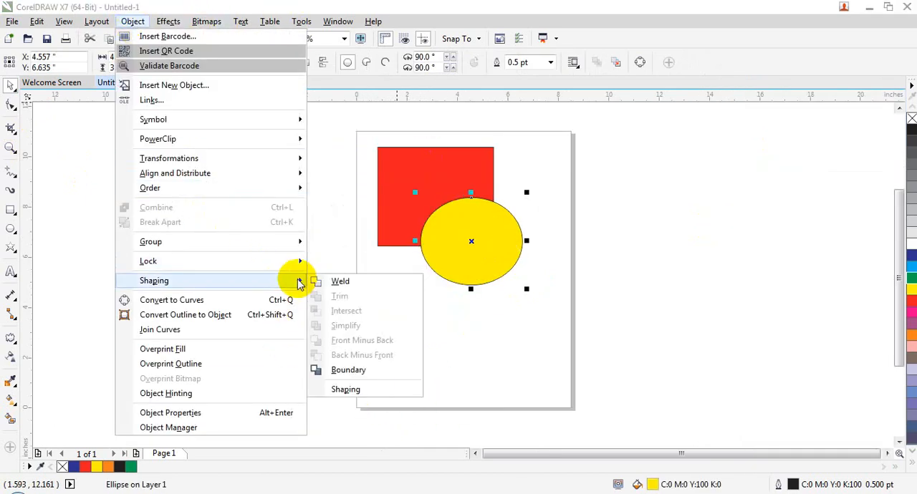
{"action": "left_click", "coordinate": [350, 389]}
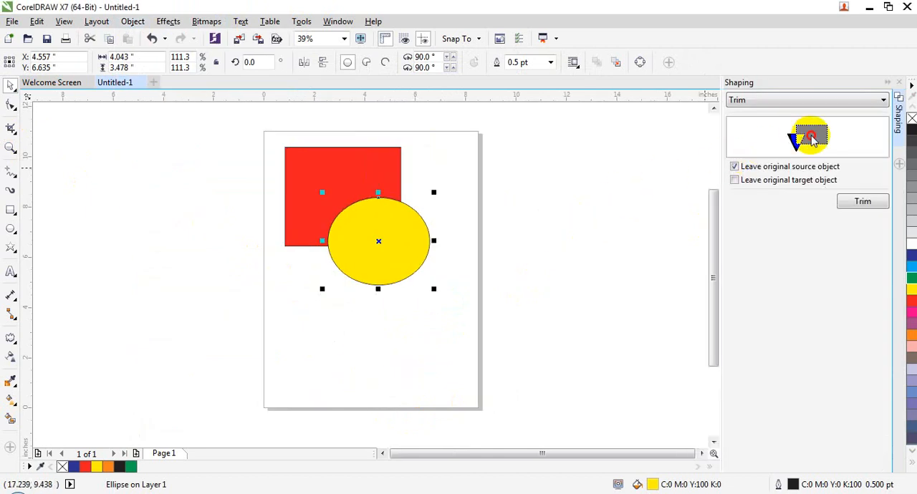
- Switch the shaping operation to Intersect and try it on the yellow ellipse, leaving both the original source and target objects
{"action": "left_click", "coordinate": [790, 105]}
{"action": "left_click", "coordinate": [762, 131]}
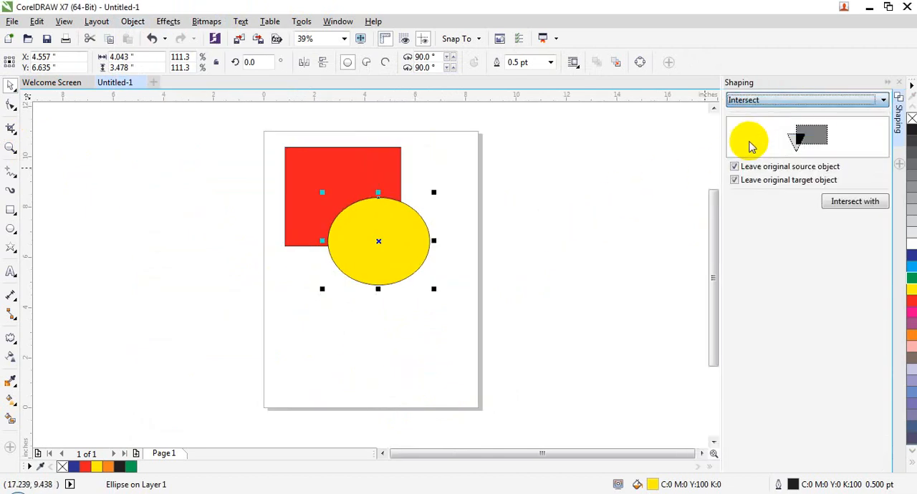
{"action": "left_click", "coordinate": [756, 183]}
{"action": "left_click", "coordinate": [831, 202]}
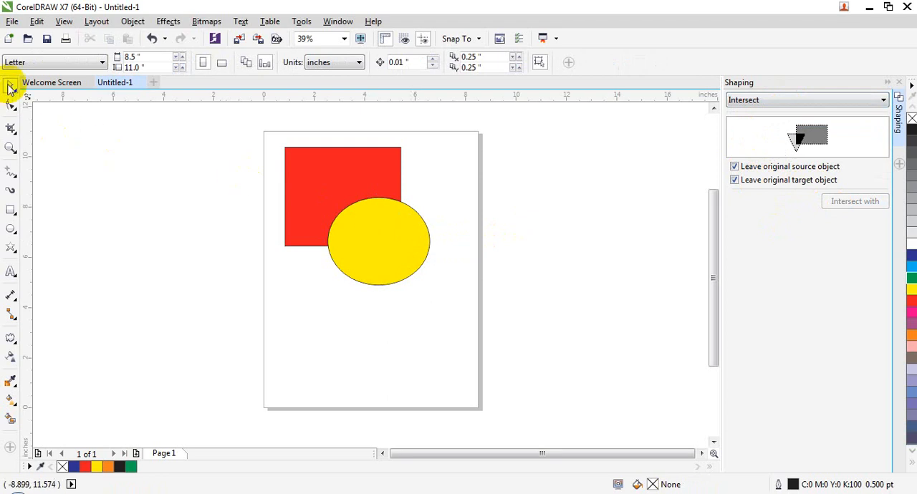
- Move the yellow ellipse away from the red shape toward the page's lower right, undo the move, and clear the selection
{"action": "left_click_drag", "start_coordinate": [393, 242], "coordinate": [446, 305]}
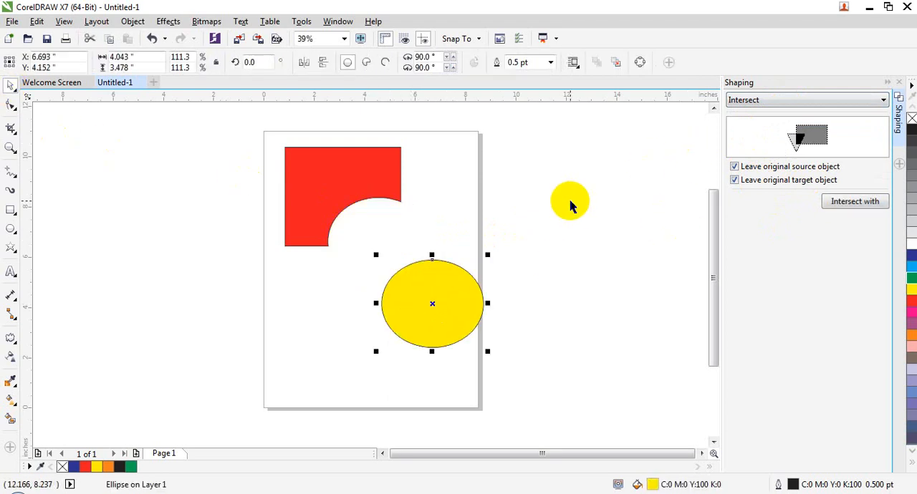
{"action": "key", "text": "ctrl+z"}
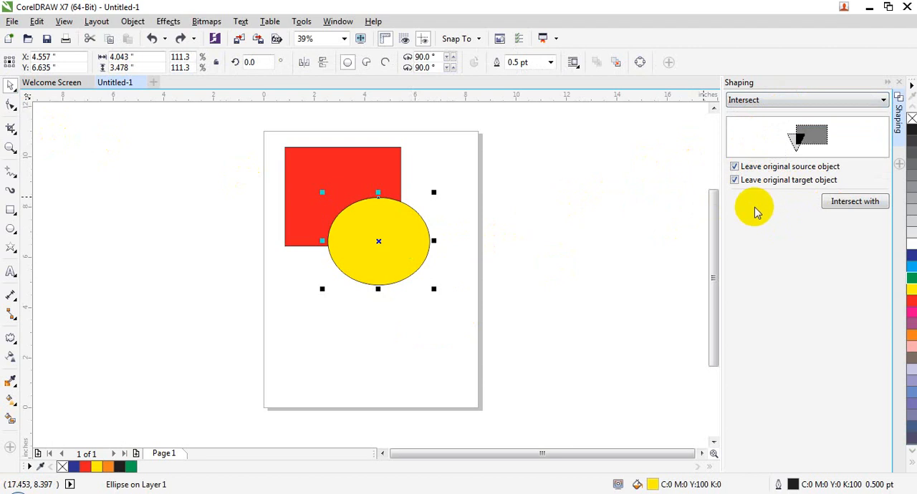
{"action": "left_click", "coordinate": [604, 180]}
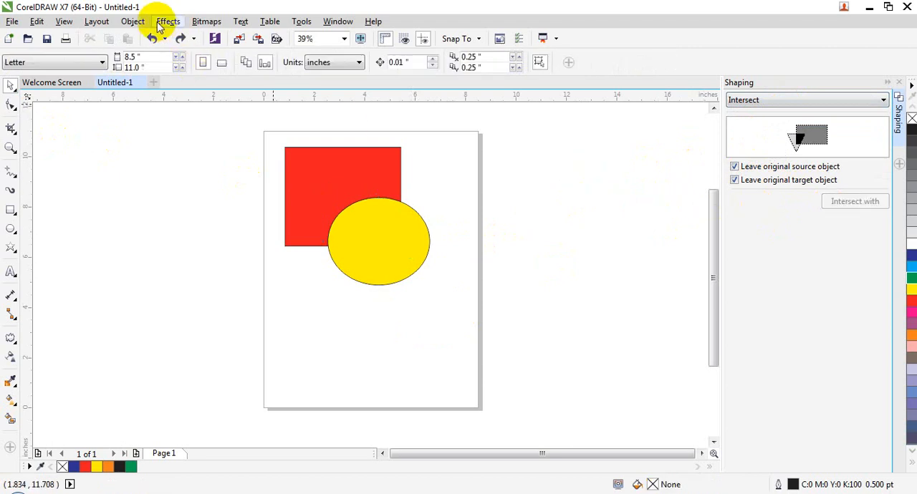
{"action": "left_click", "coordinate": [135, 21]}
{"action": "mouse_move", "coordinate": [163, 266]}
{"action": "mouse_move", "coordinate": [175, 250]}
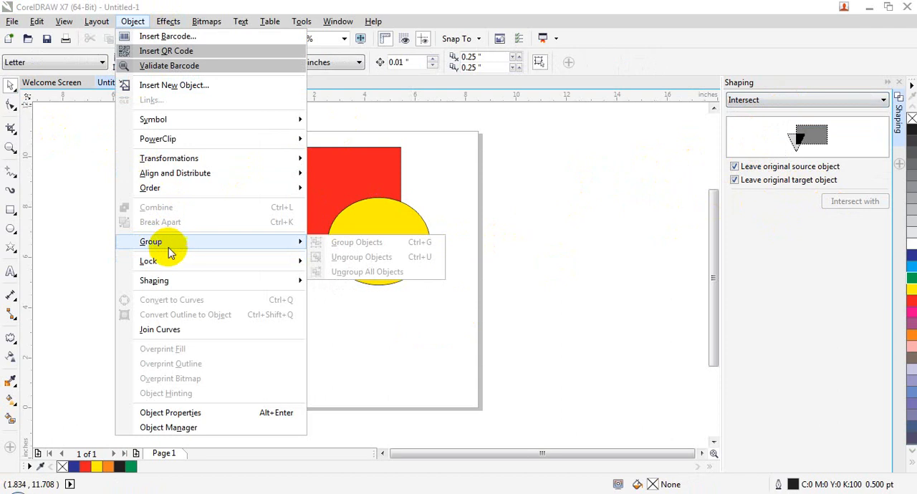
{"action": "mouse_move", "coordinate": [170, 285]}
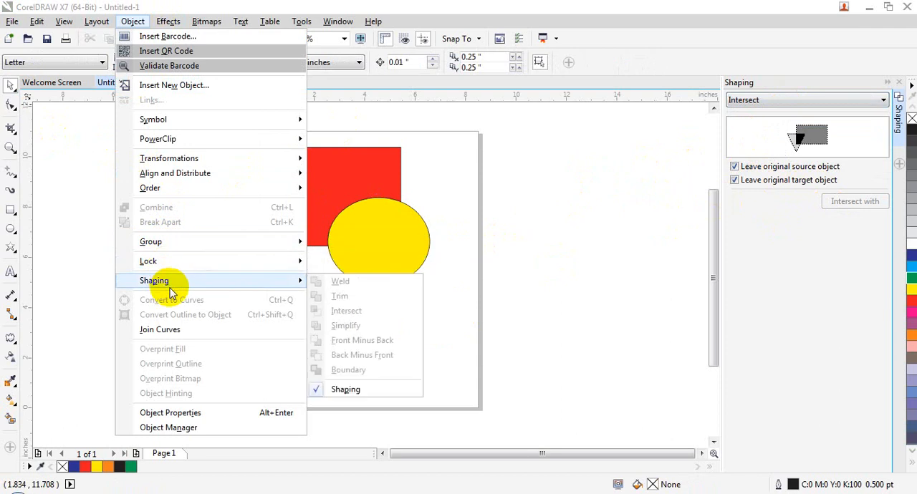
{"action": "left_click", "coordinate": [531, 310]}
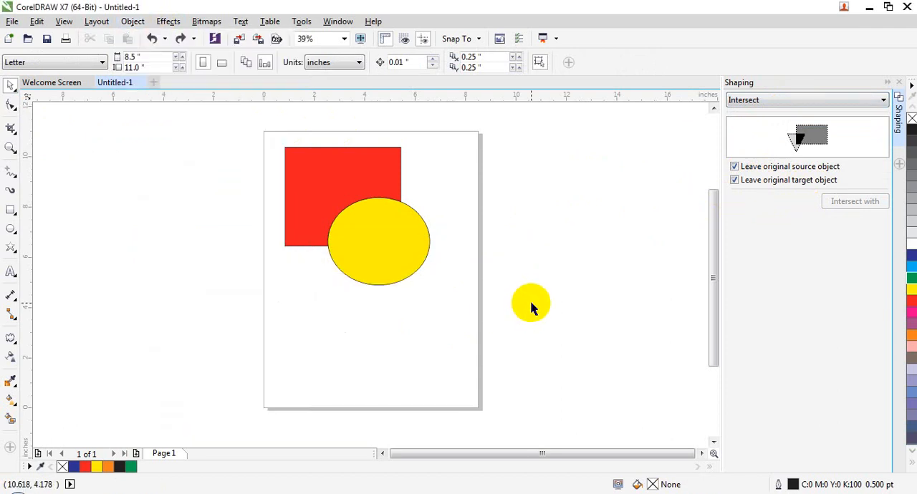